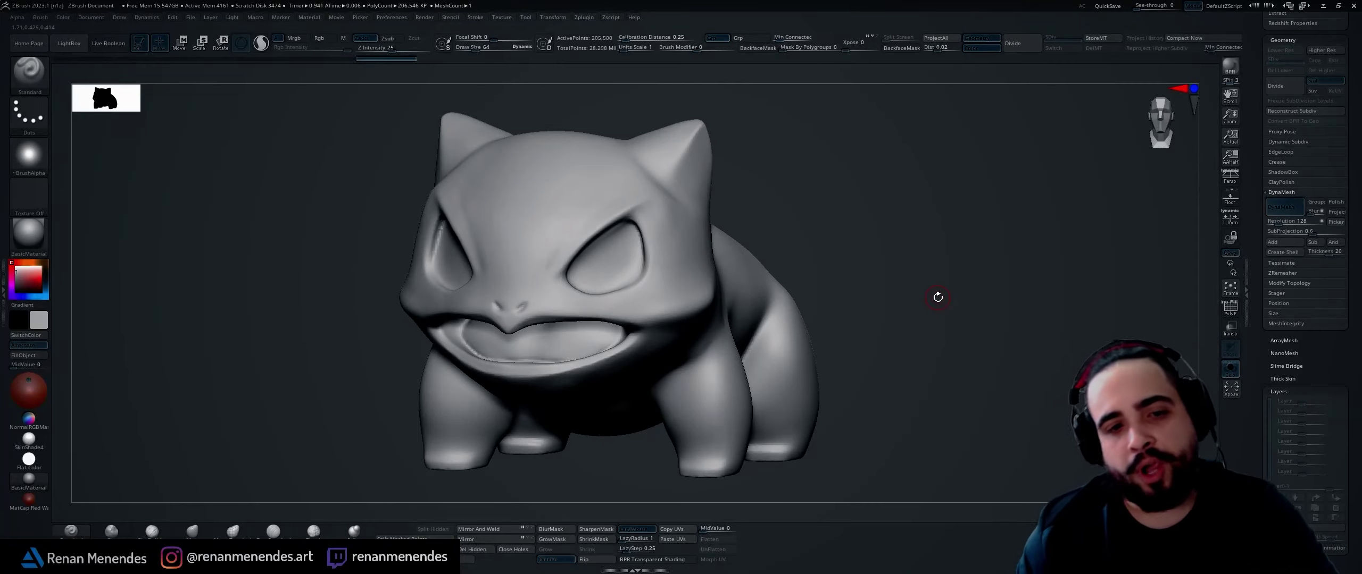
Examine the sculpted creature body from the front, both sides and close up around the eyes
left_click_drag(938, 297, 967, 222)
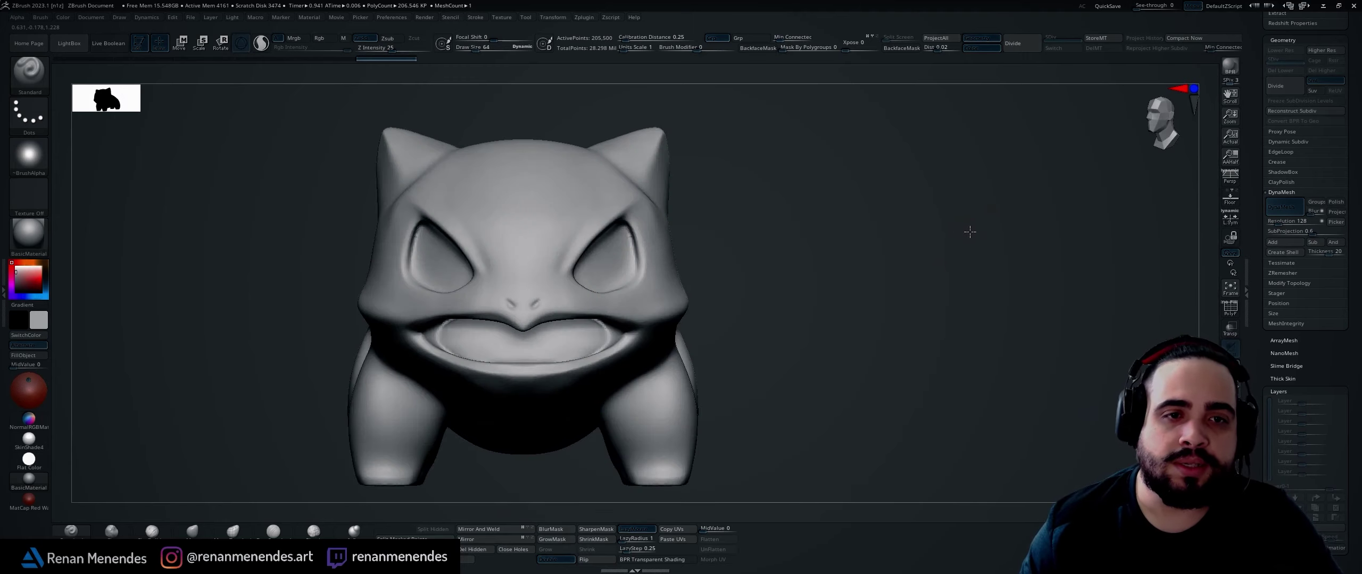
left_click_drag(837, 249, 892, 251, "alt")
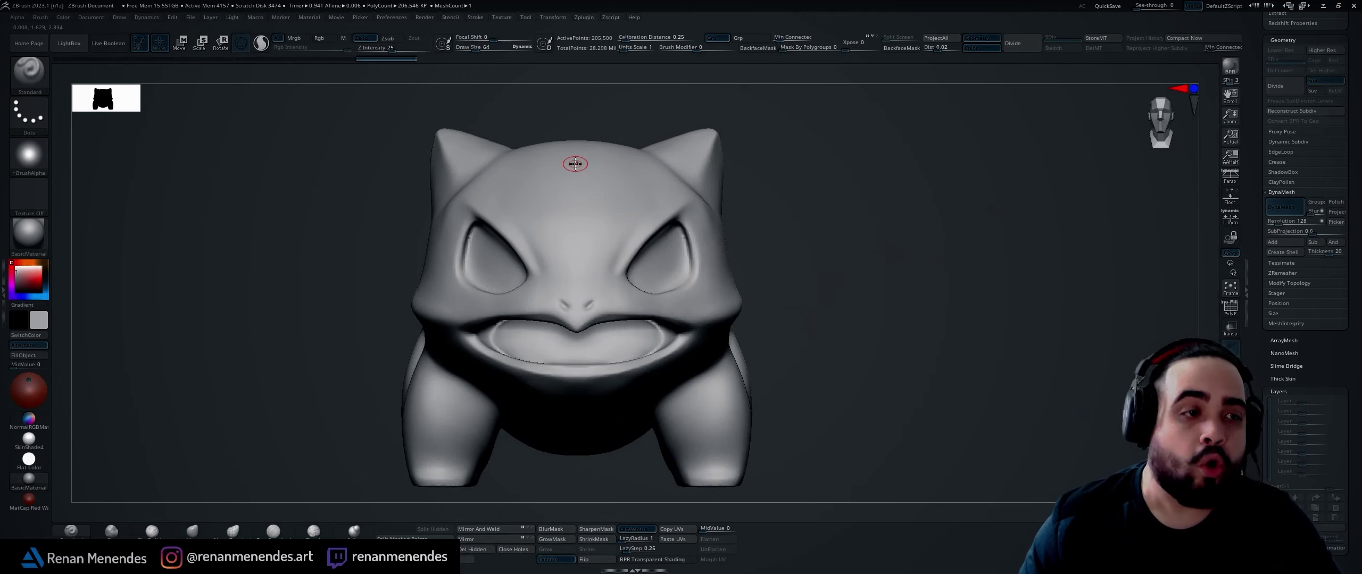
left_click_drag(641, 104, 872, 140)
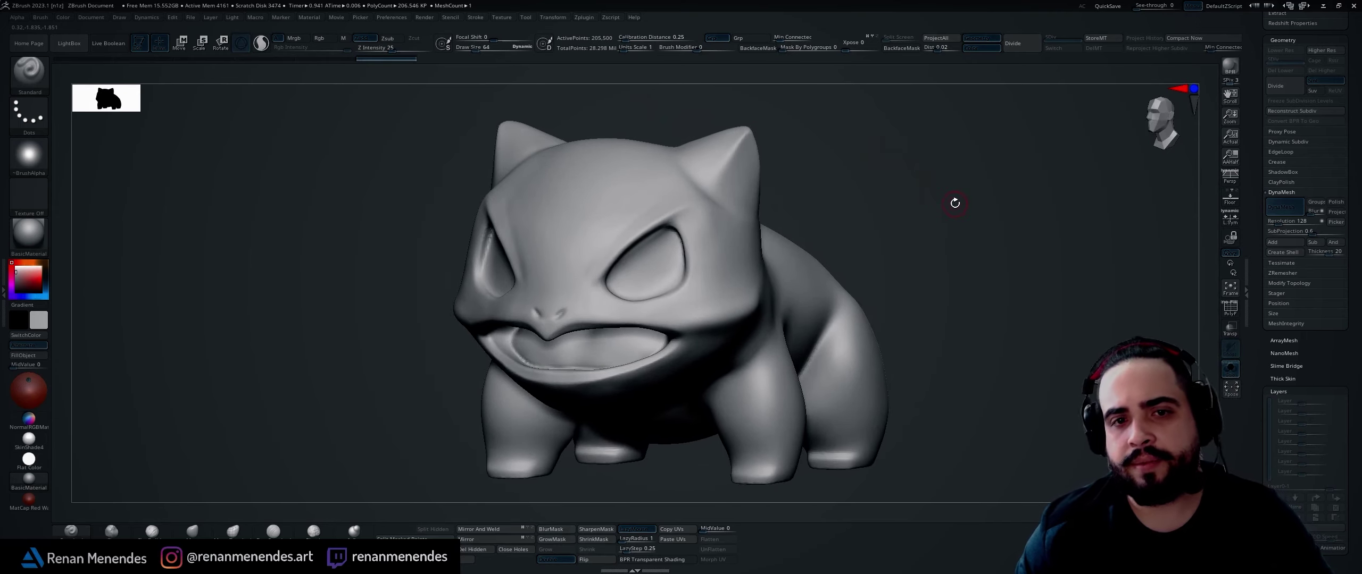
left_click_drag(939, 211, 771, 229)
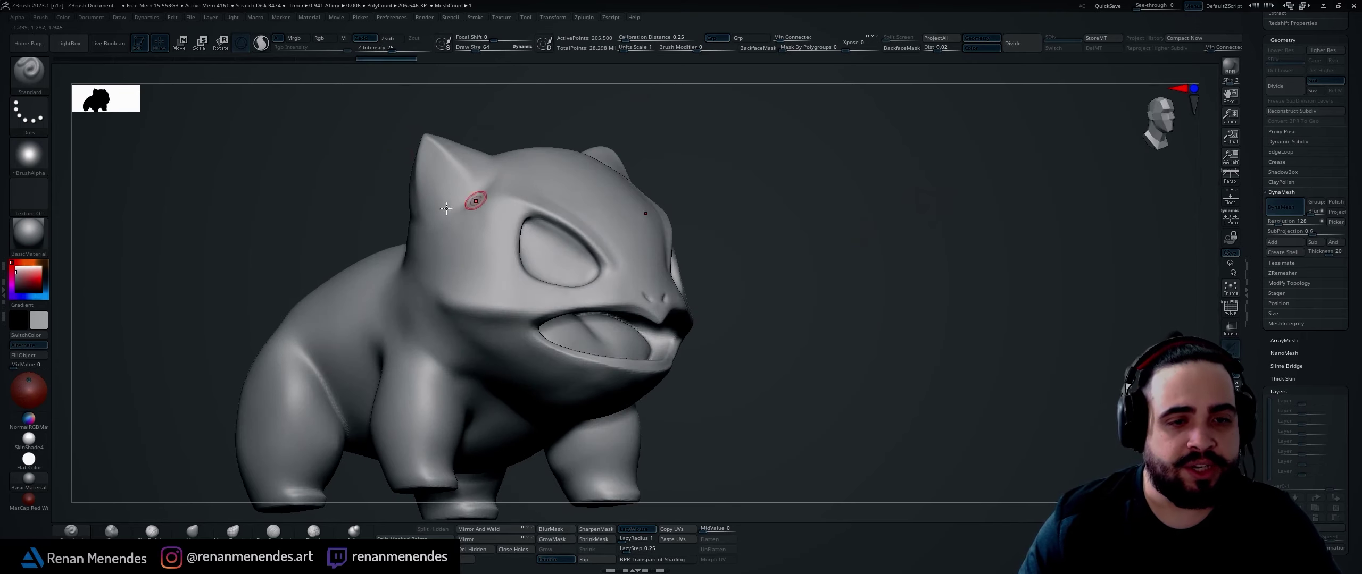
left_click_drag(858, 257, 1012, 207)
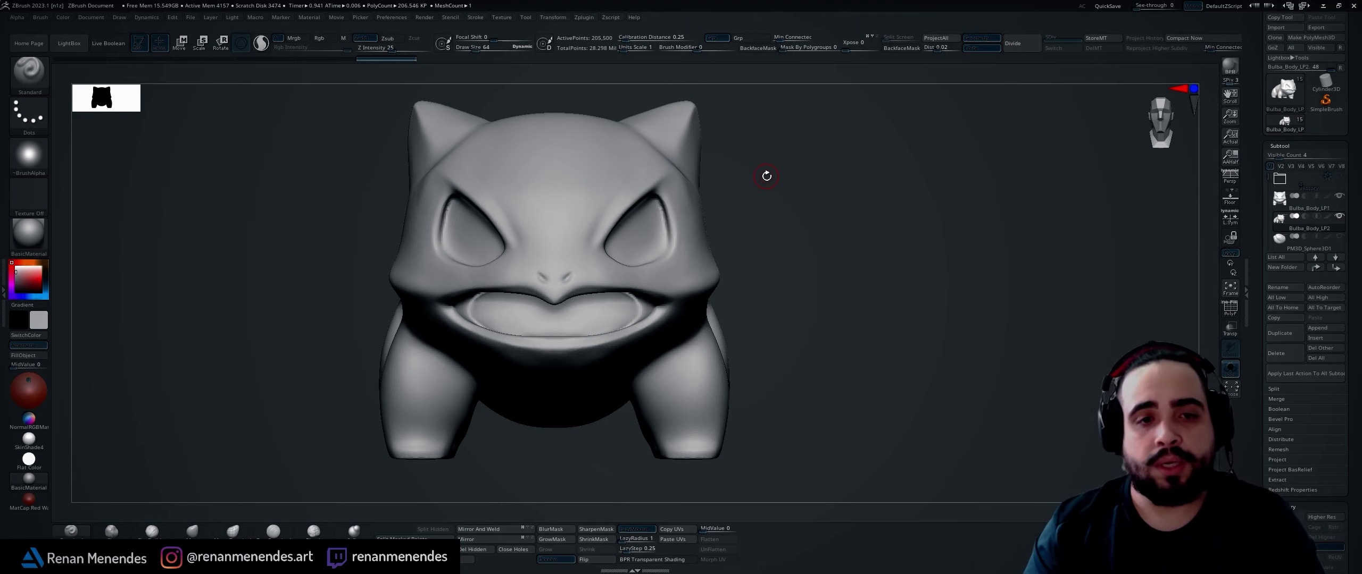
key("alt+Tab")
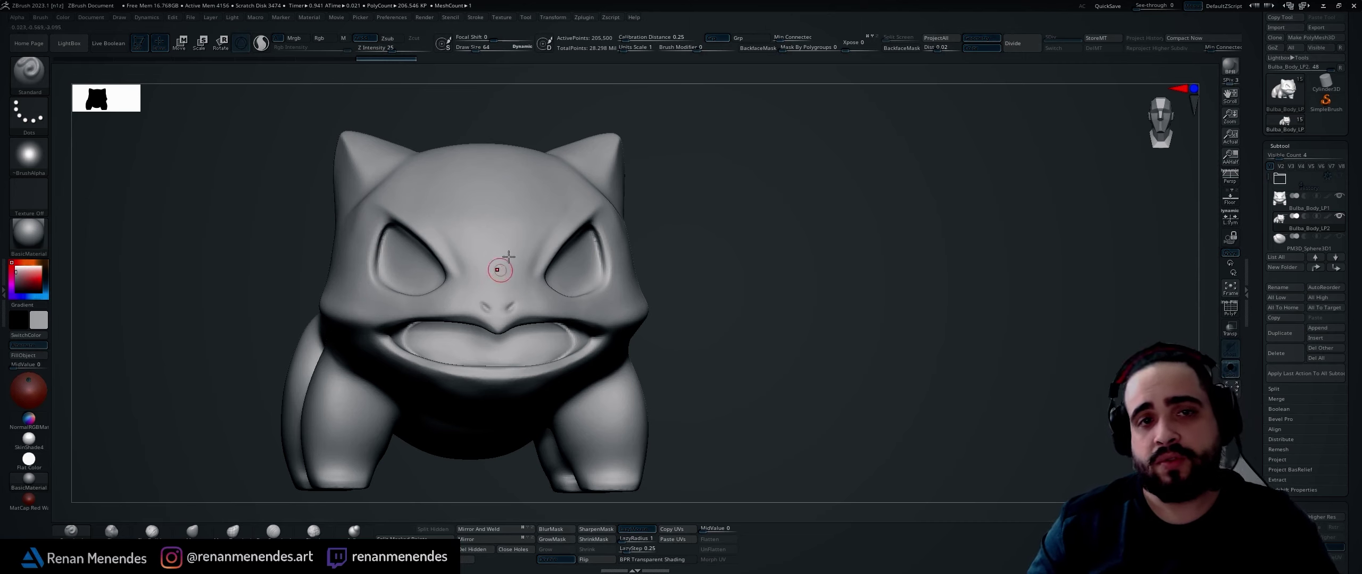
mouse_move(844, 173)
left_mouse_down()
mouse_move(833, 183)
mouse_move(846, 184)
left_mouse_up()
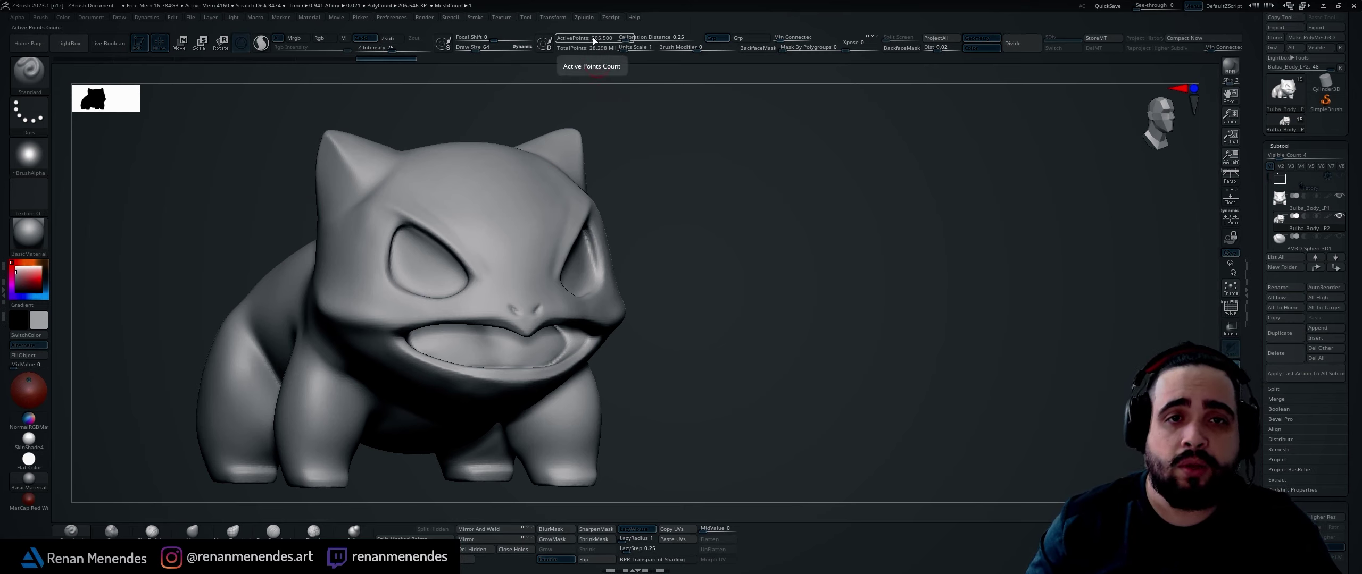
left_click_drag(748, 194, 857, 169, "shift")
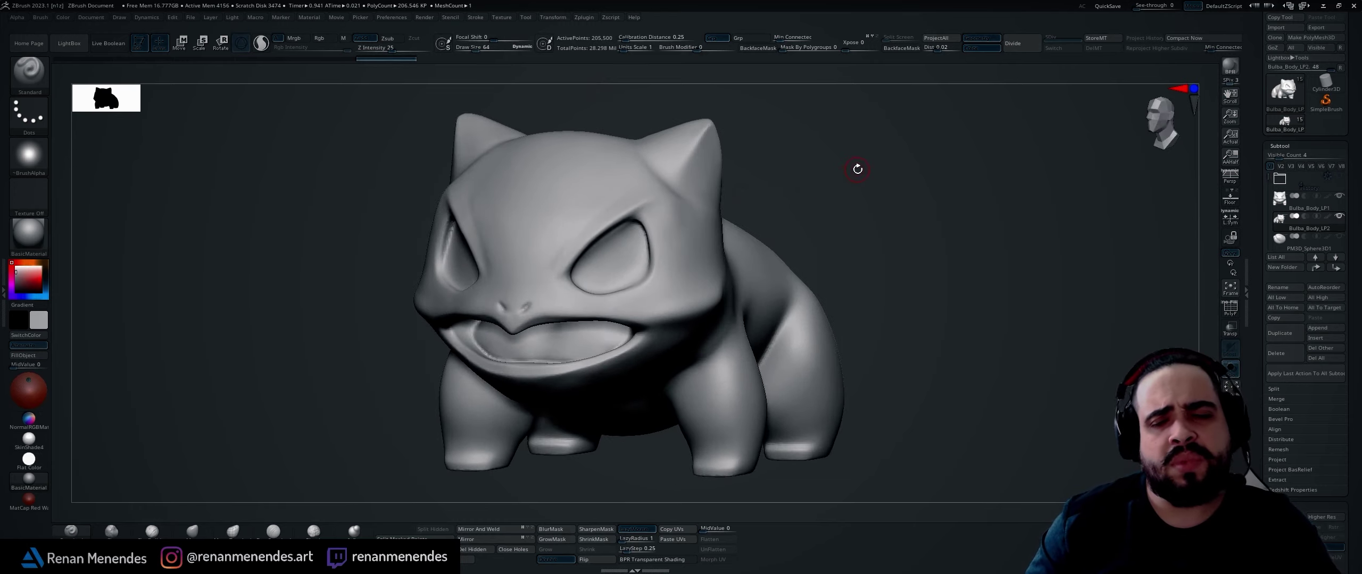
mouse_move(854, 174)
left_mouse_down()
mouse_move(914, 190)
mouse_move(939, 257)
mouse_move(839, 234)
left_mouse_up()
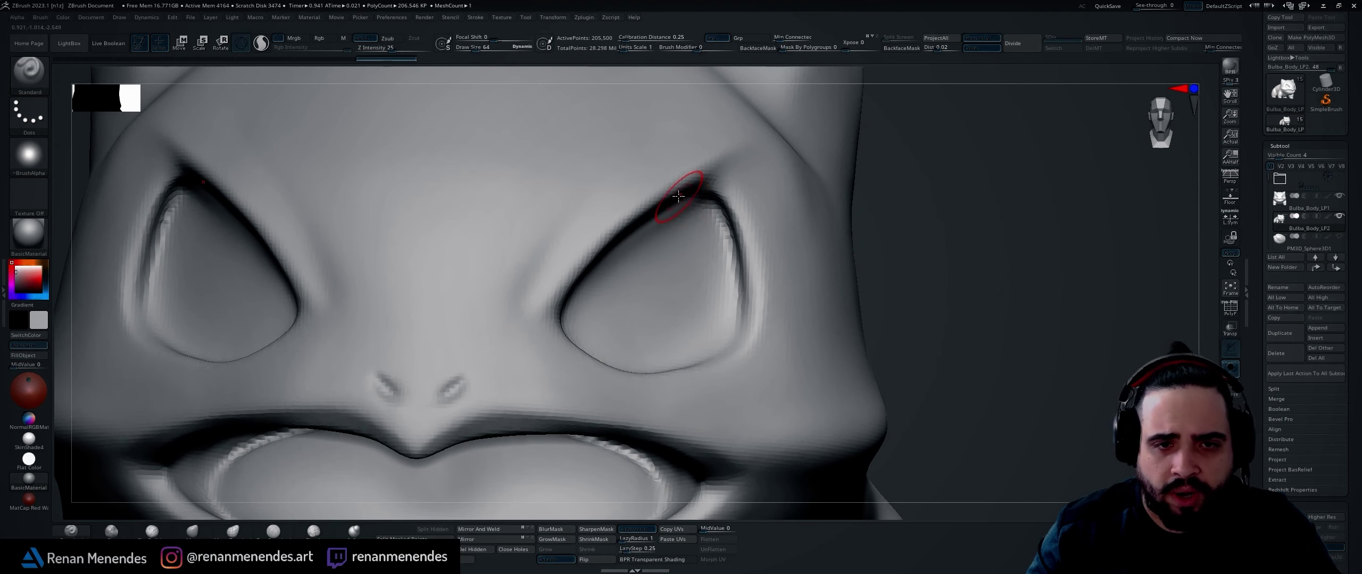
Examine the body's wireframe density on the face, forehead and profile, and return to the plain shaded display
left_click(1229, 315)
mouse_move(979, 261)
left_mouse_down()
mouse_move(979, 296)
mouse_move(608, 259)
left_mouse_up()
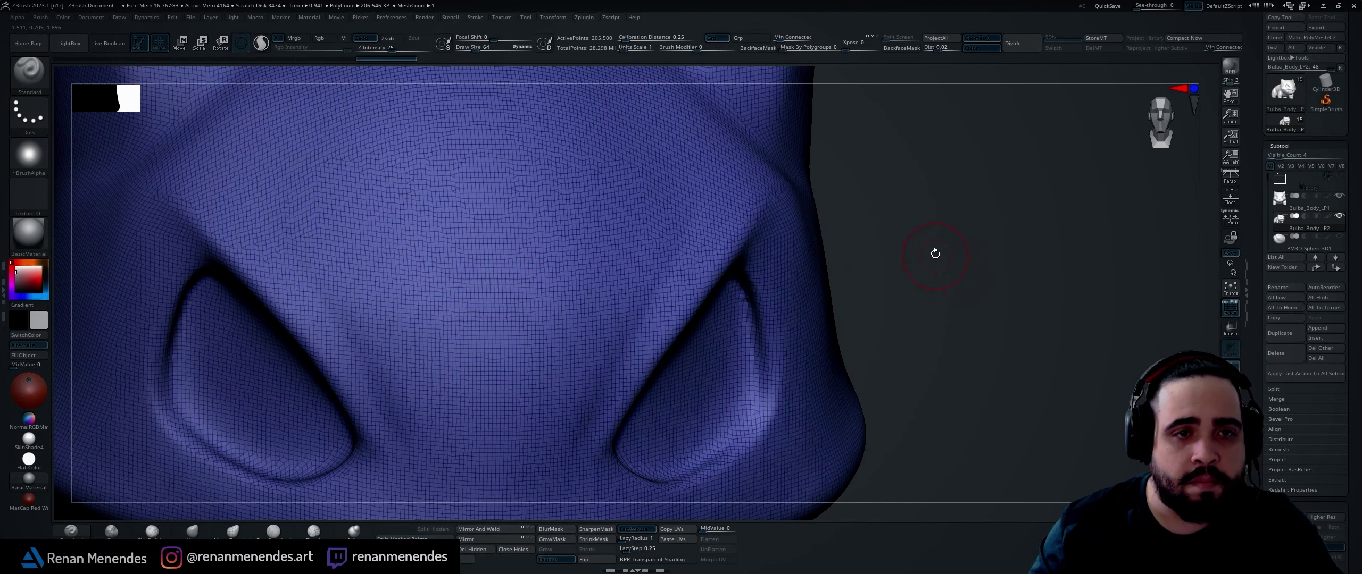
mouse_move(935, 253)
left_mouse_down()
mouse_move(939, 295)
mouse_move(982, 282)
mouse_move(975, 292)
left_mouse_up()
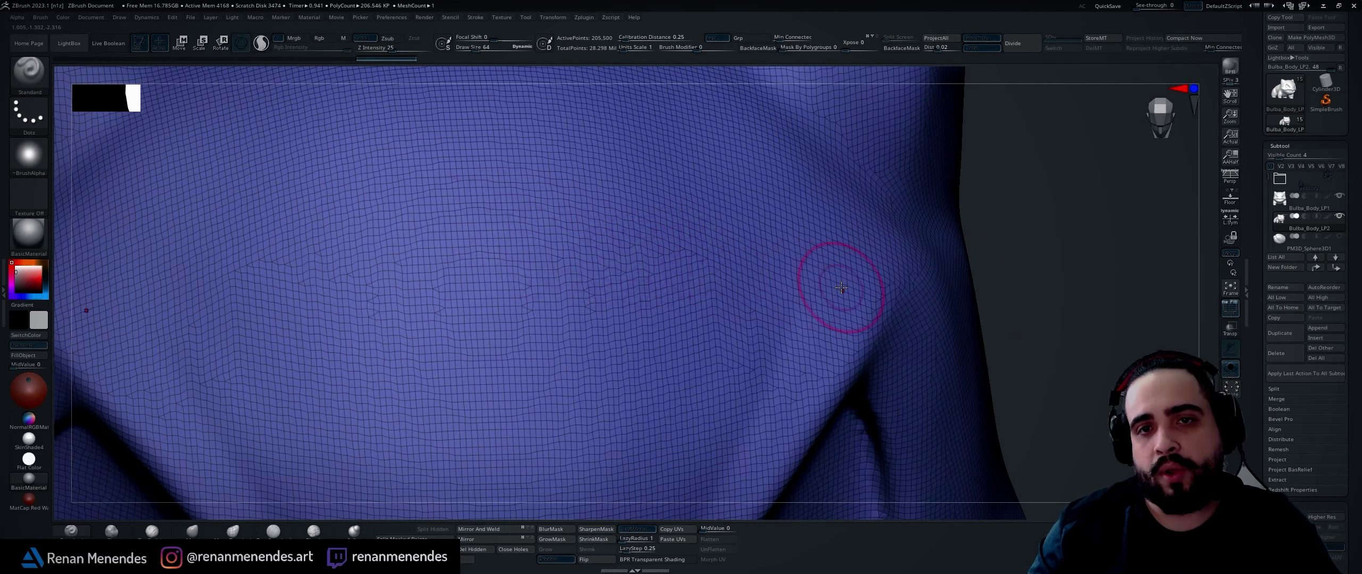
mouse_move(1069, 292)
left_mouse_down()
mouse_move(906, 303)
mouse_move(918, 283)
mouse_move(750, 307)
left_mouse_up()
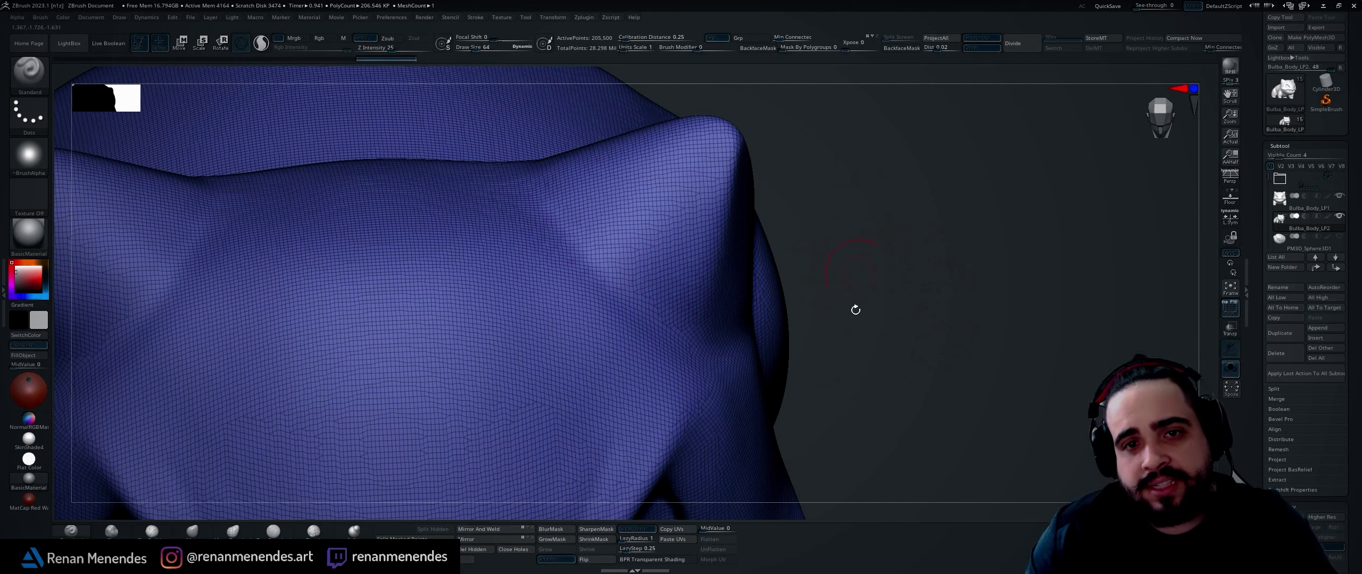
left_click_drag(900, 321, 942, 294)
scroll(1268, 325, "down", 6)
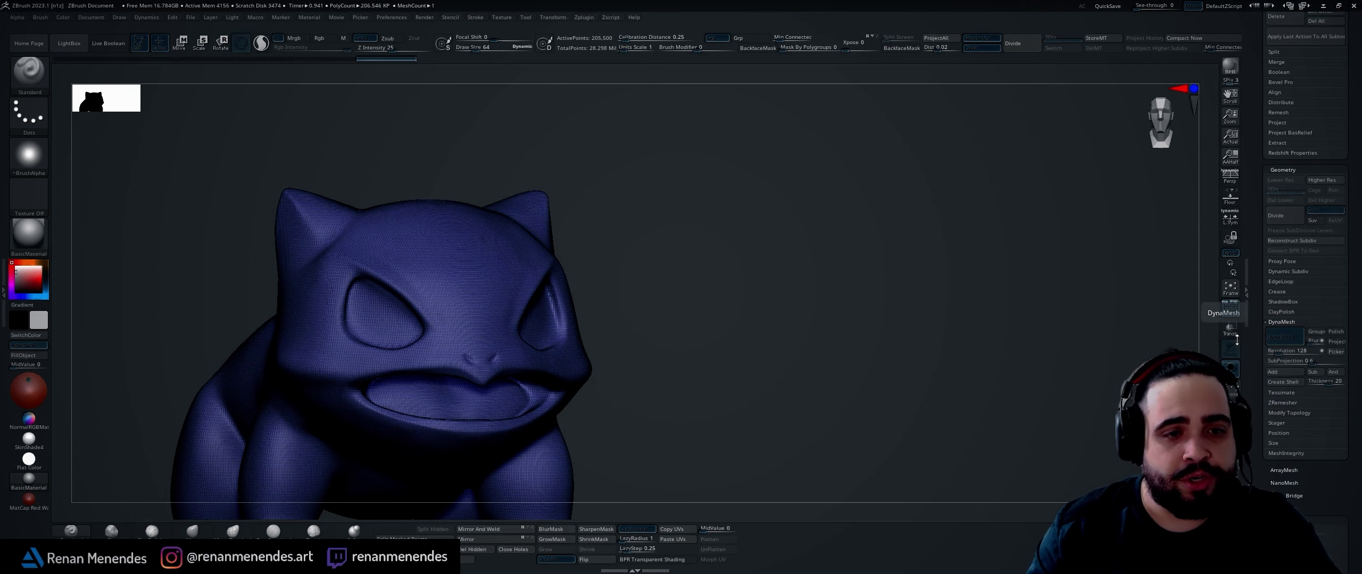
key("f")
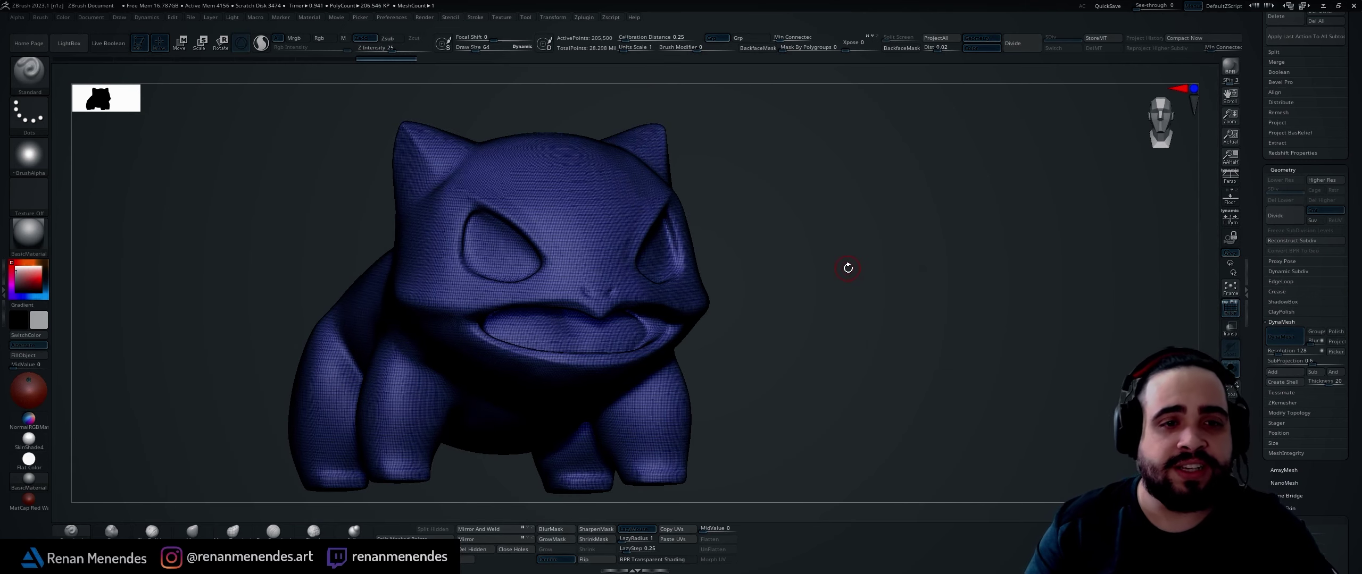
left_click_drag(833, 207, 968, 219, "alt")
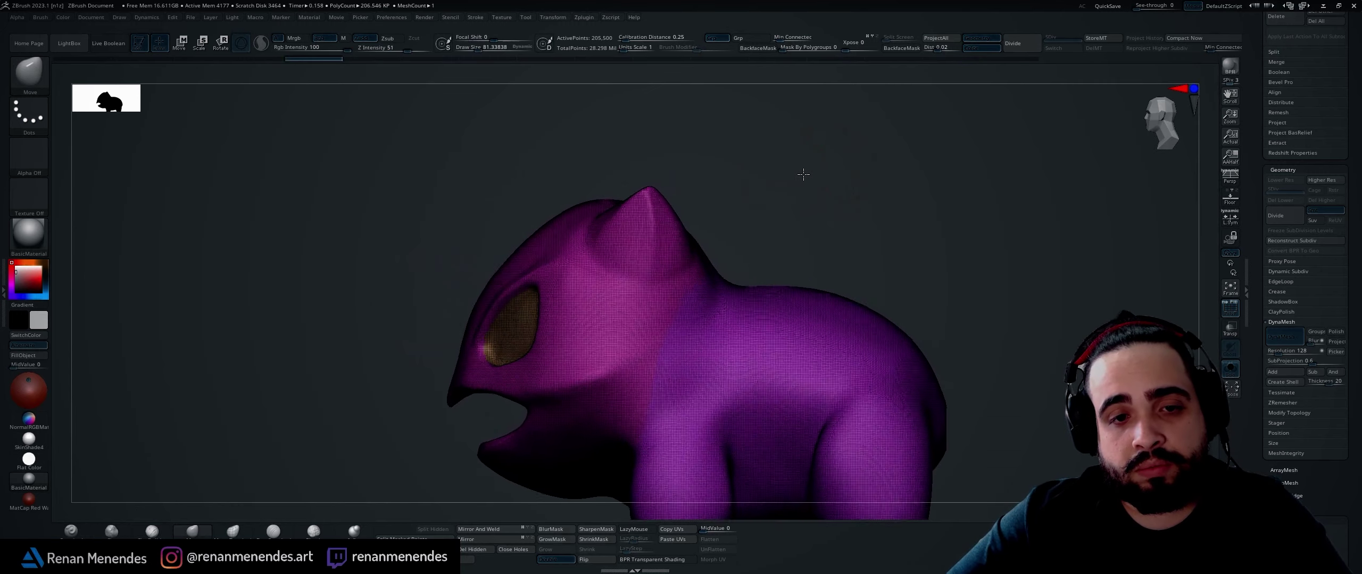
mouse_move(803, 173)
left_mouse_down()
mouse_move(835, 207)
mouse_move(824, 178)
left_mouse_up()
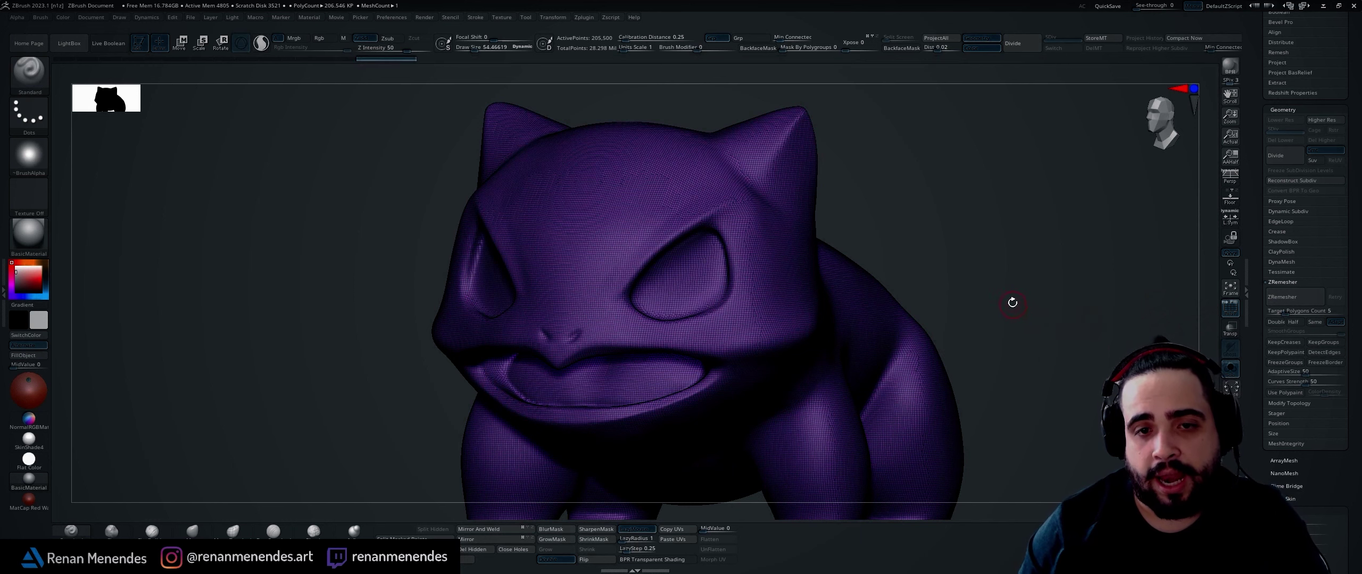
left_click_drag(1012, 301, 652, 269)
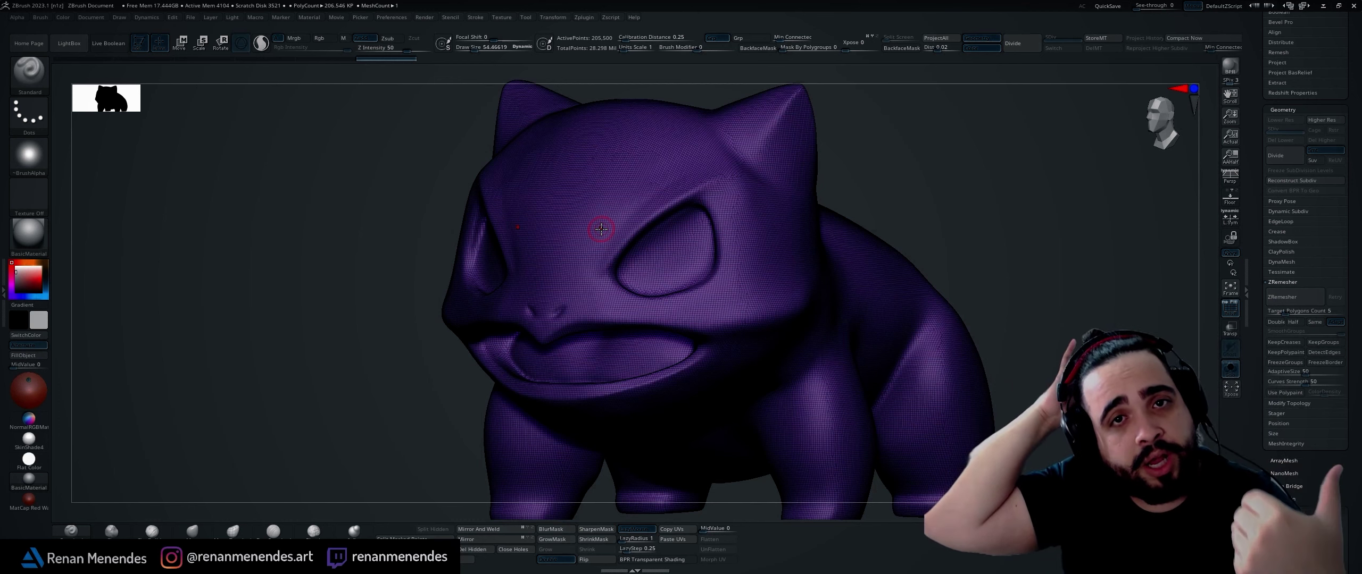
right_click_drag(601, 229, 785, 242)
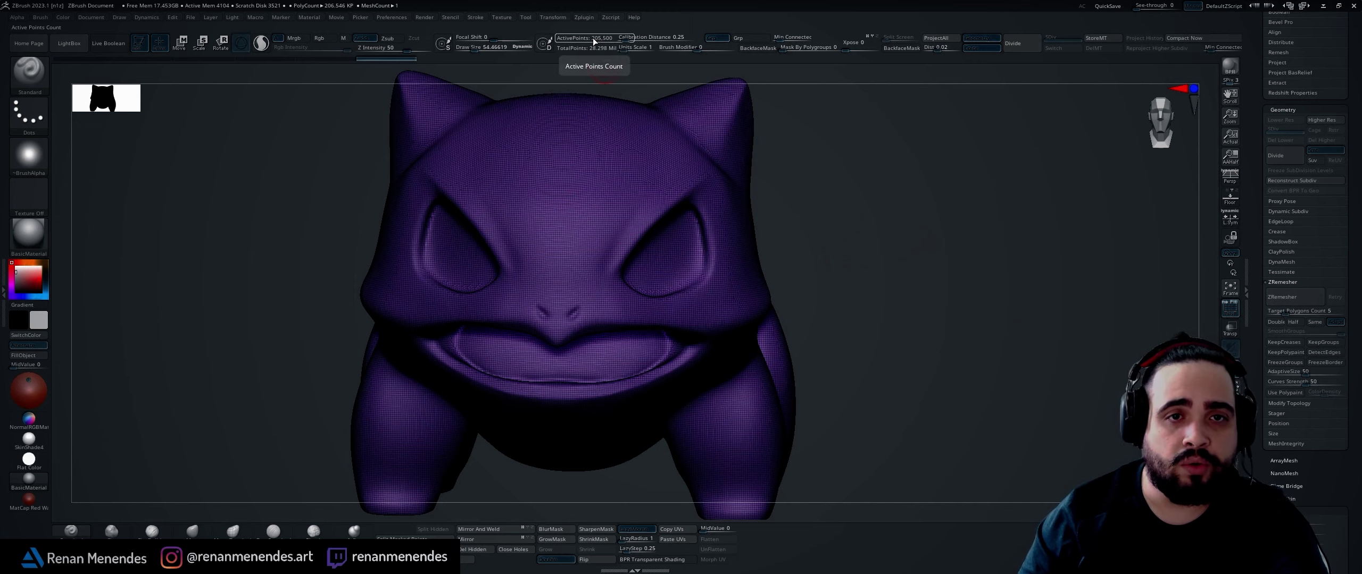
key("shift+f")
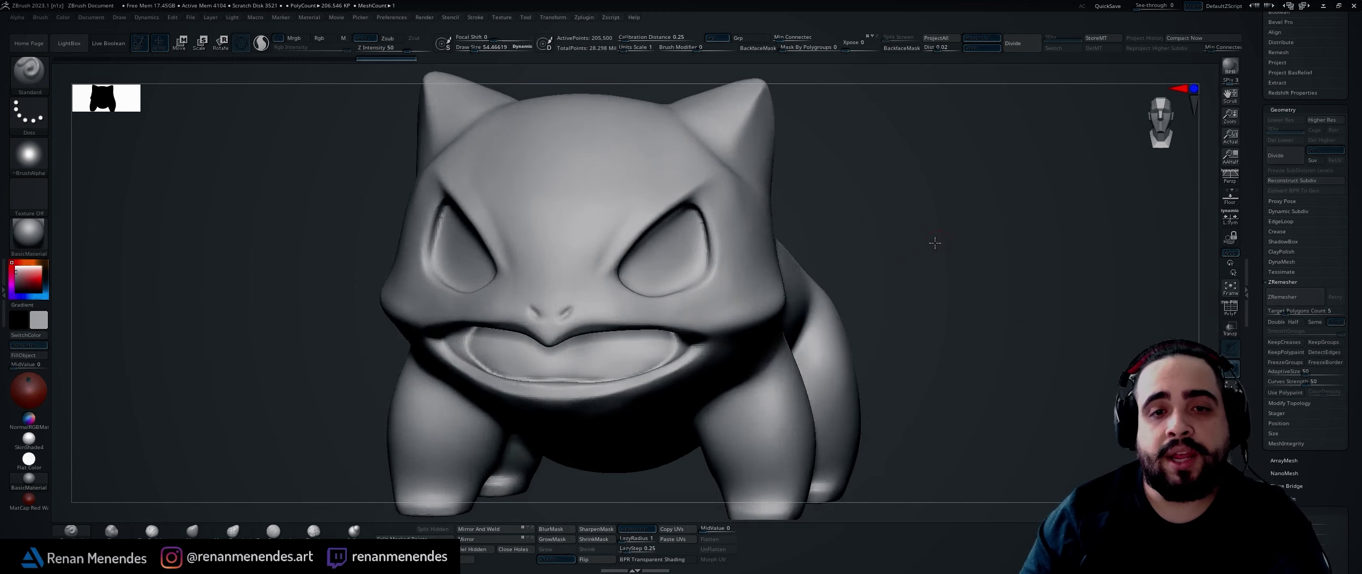
right_click_drag(1051, 283, 819, 186)
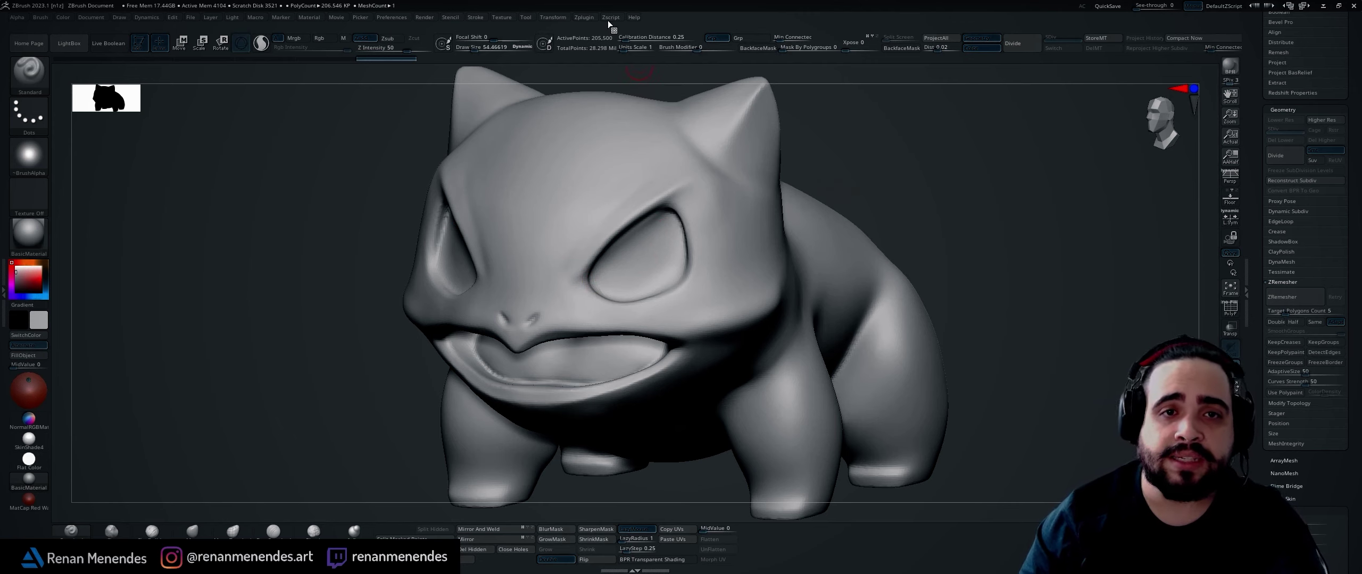
Pre-process the current subtool in Decimation Master and decimate it to 10%
left_click(585, 18)
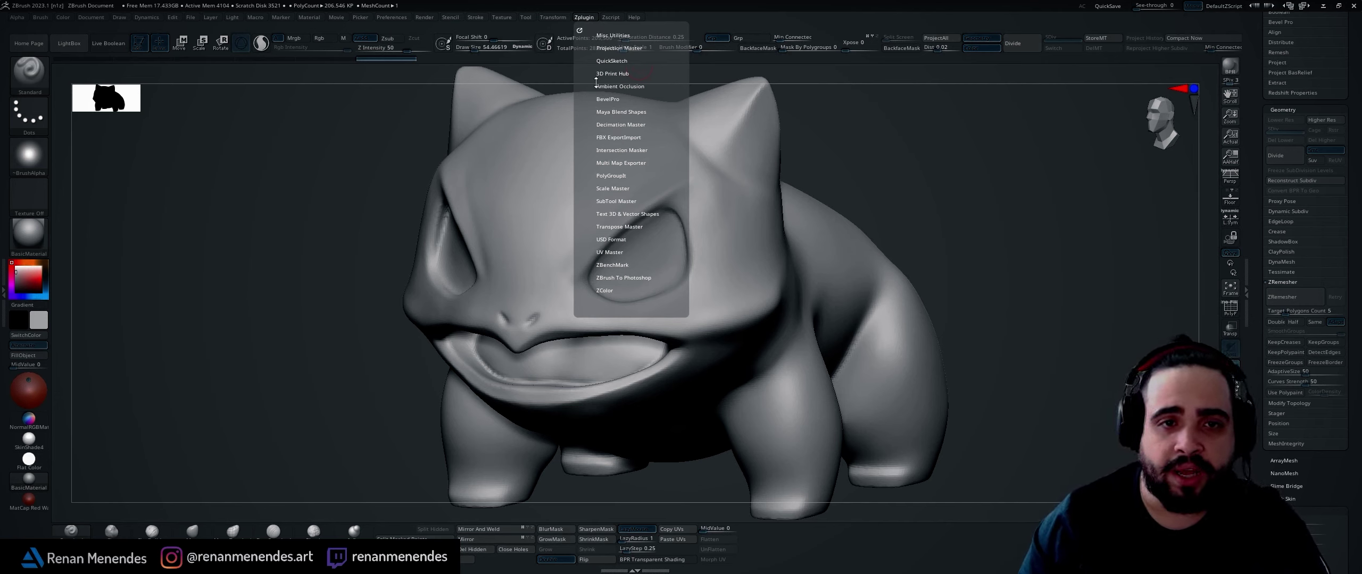
left_click(620, 123)
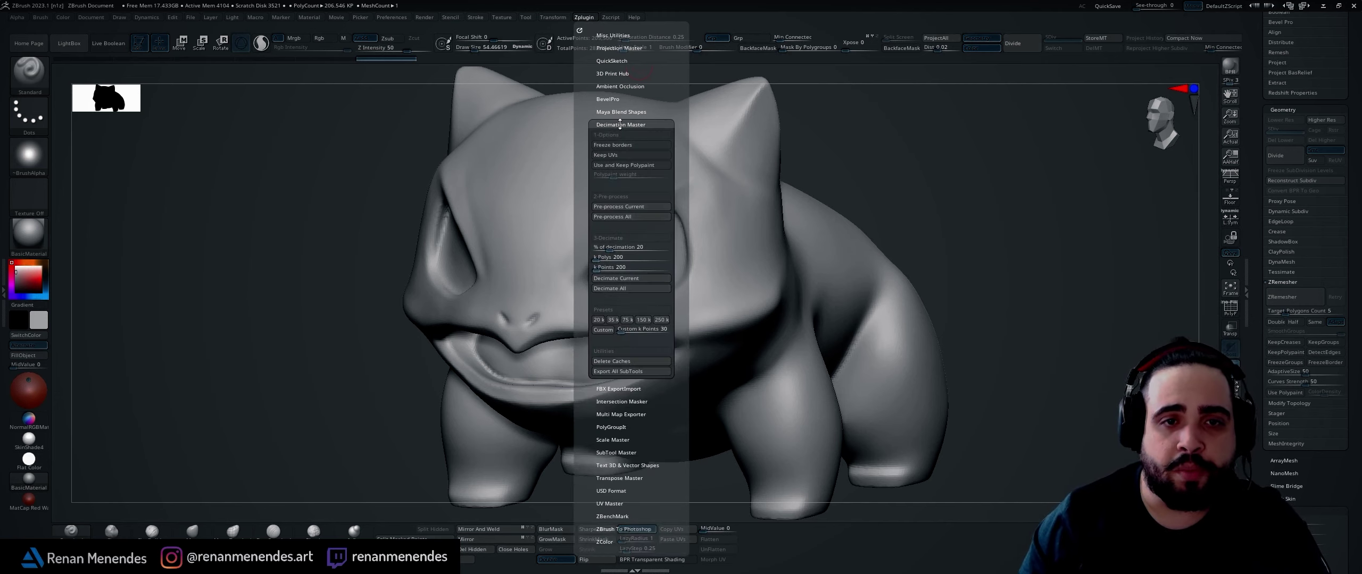
left_click(607, 247)
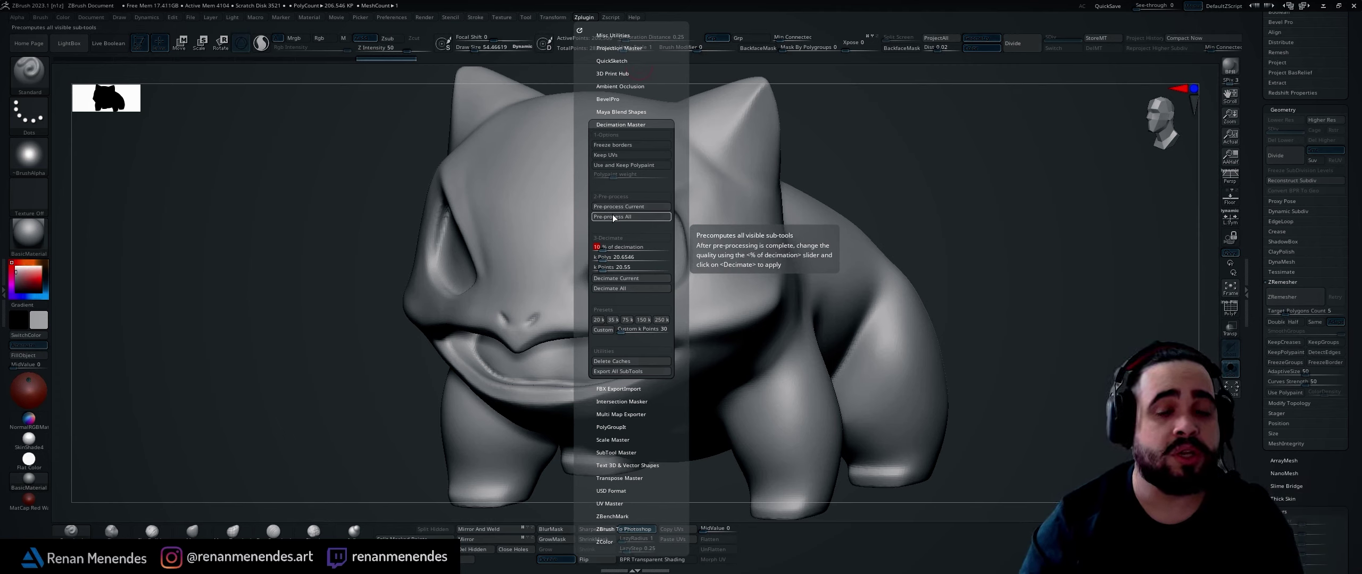
left_click(630, 206)
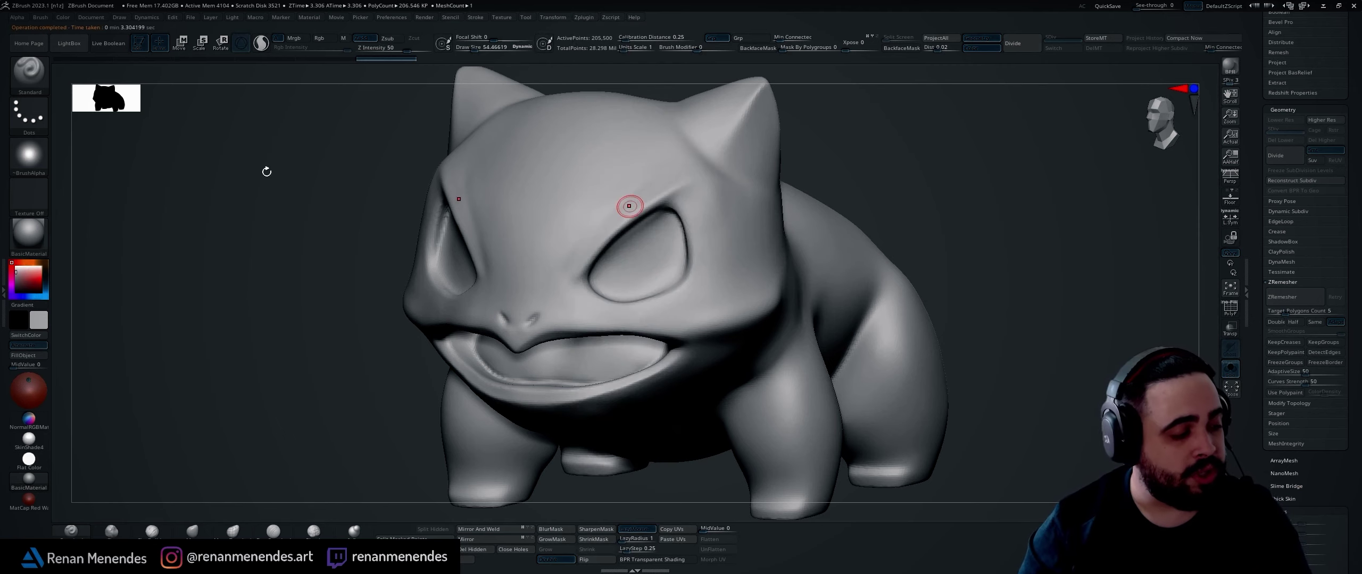
left_click(583, 17)
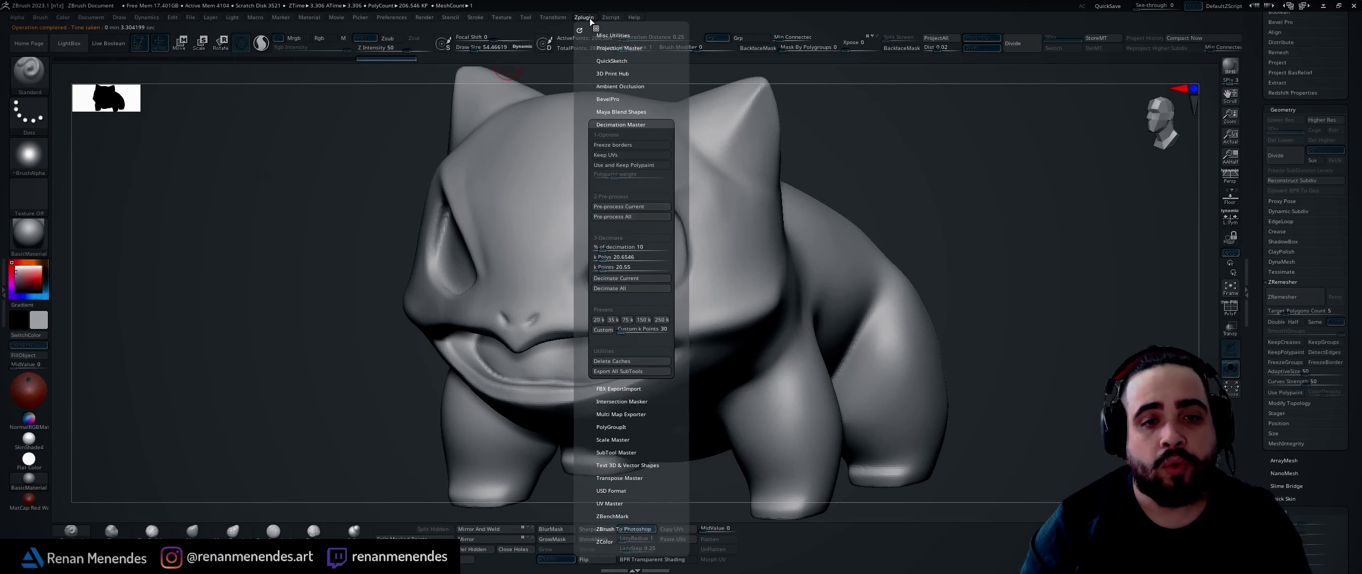
left_click(640, 280)
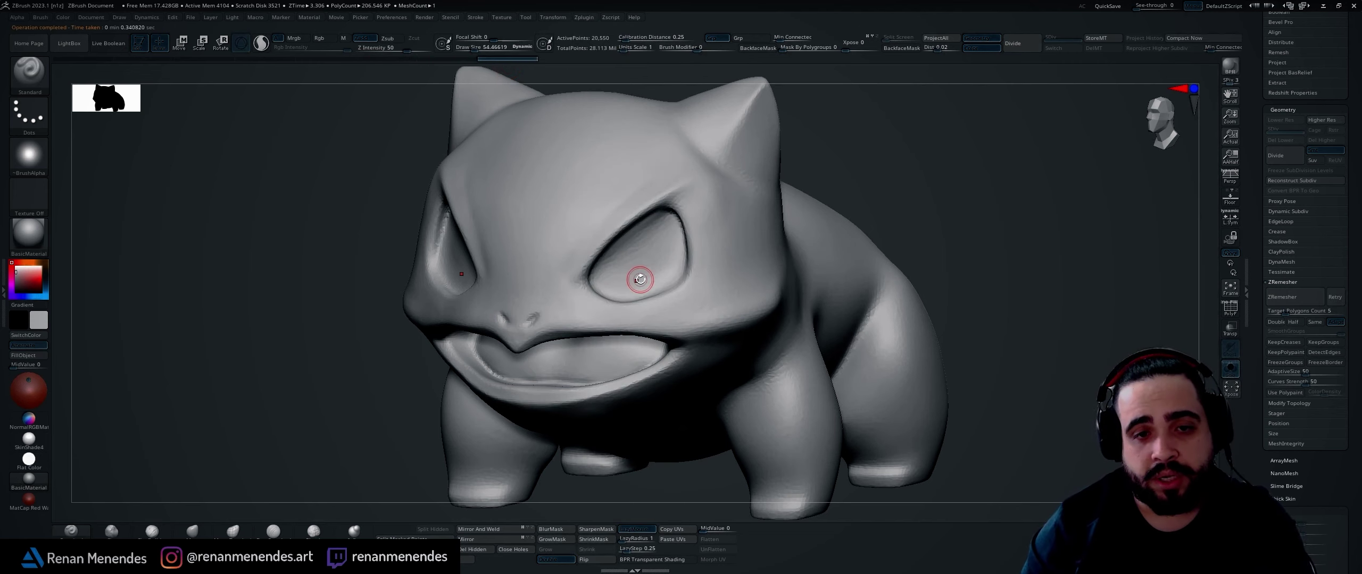
Examine the decimated body with and without its wireframe, checking the triangles around the eyes, nostrils and mouth
right_click_drag(1016, 214, 1031, 269, "ctrl")
left_click(1233, 309)
right_click_drag(1119, 231, 1033, 243)
right_click_drag(952, 267, 586, 237)
key("shift+f")
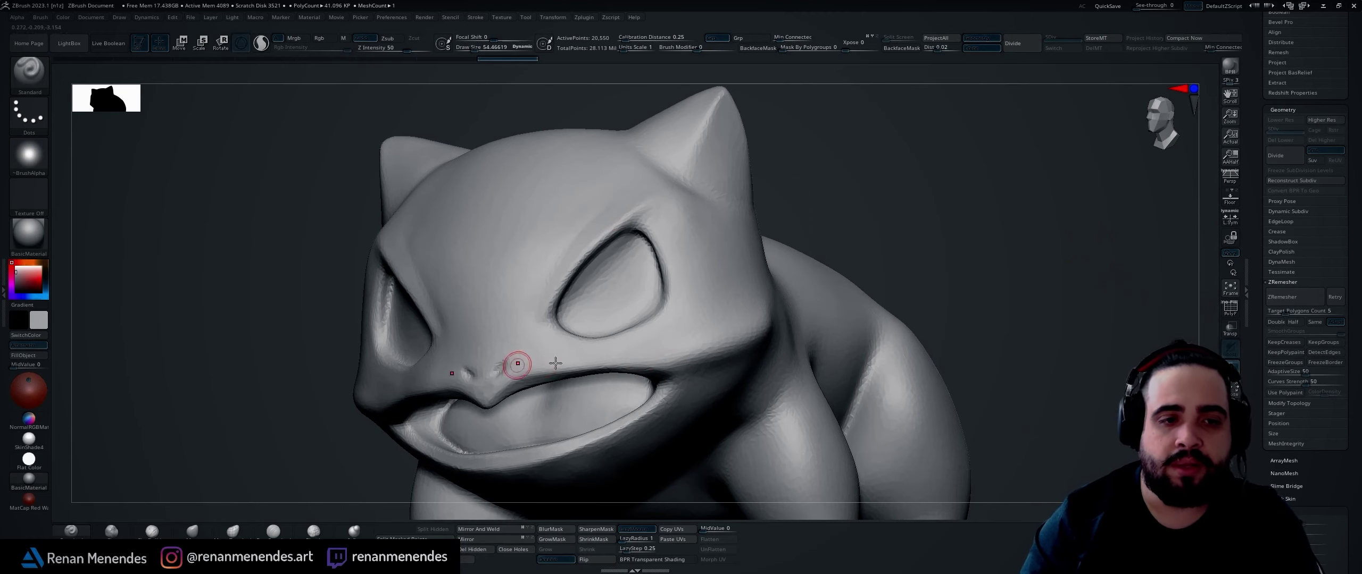
right_click_drag(906, 260, 699, 356)
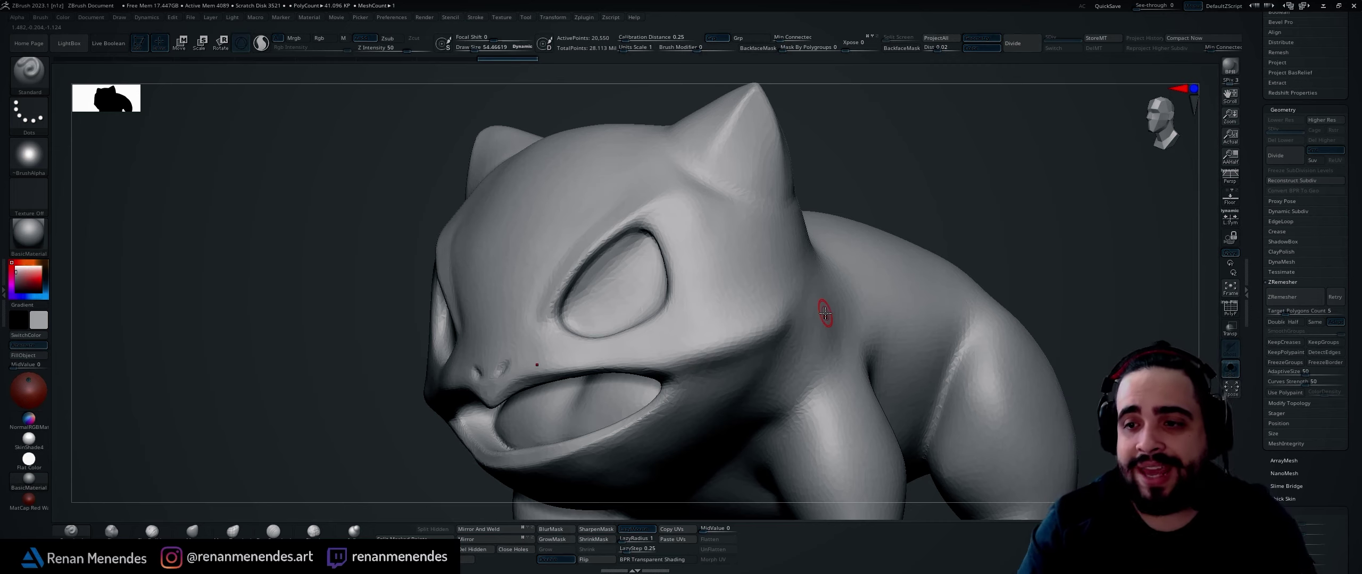
left_click(1224, 316)
left_click_drag(1031, 216, 1123, 218)
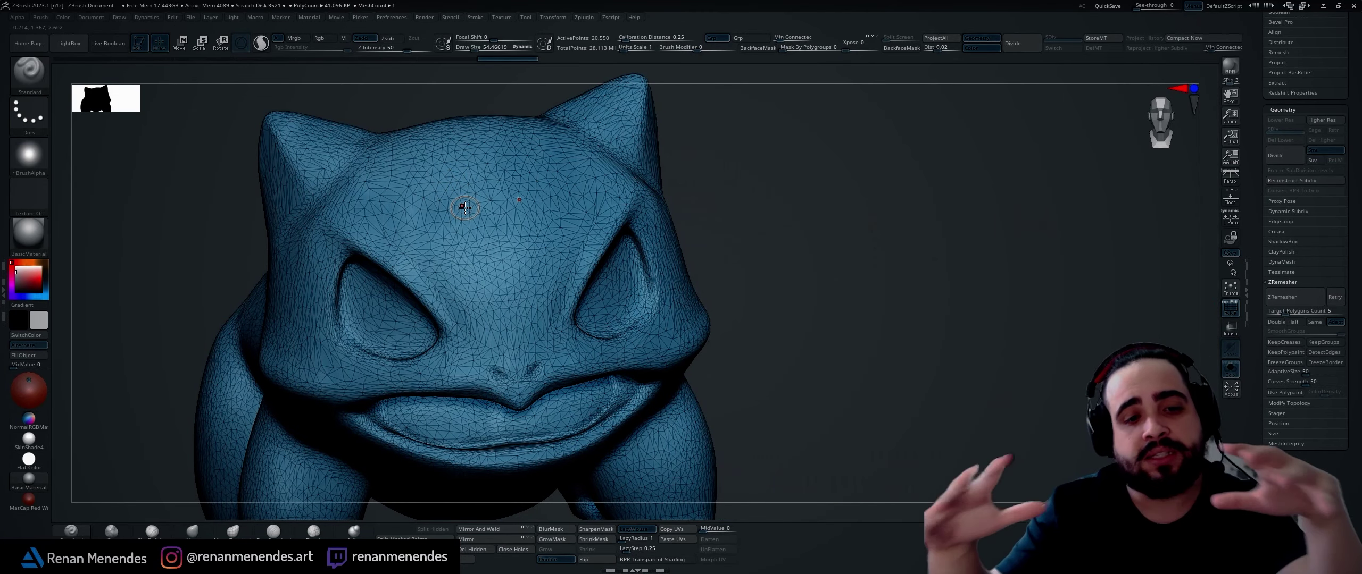
left_click_drag(893, 301, 906, 276)
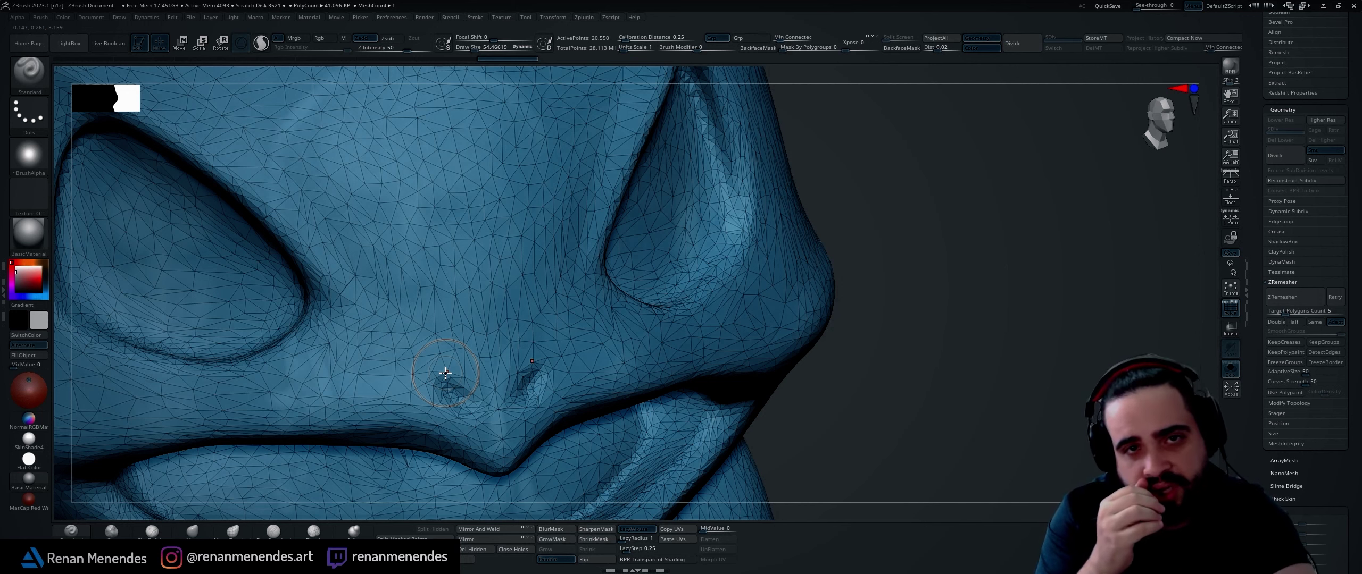
key("f")
left_click_drag(937, 244, 846, 261)
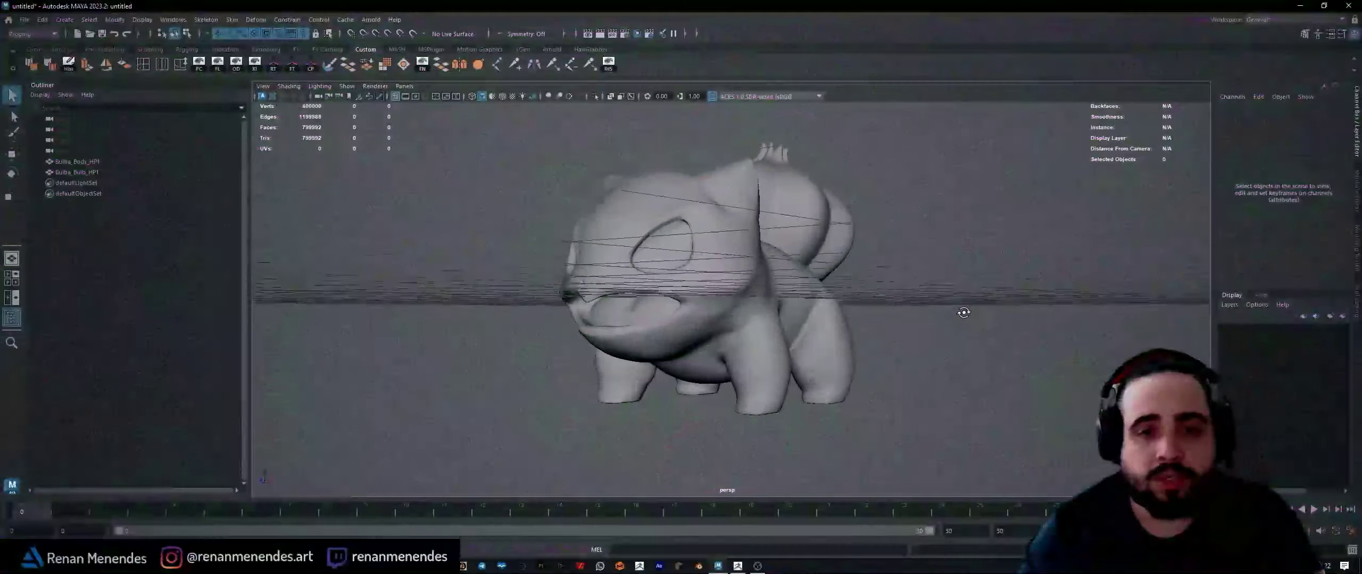
In Maya, select the high-poly body mesh Bulba_Body_HP1 and examine it from several angles
left_click_drag(851, 319, 972, 323, "alt")
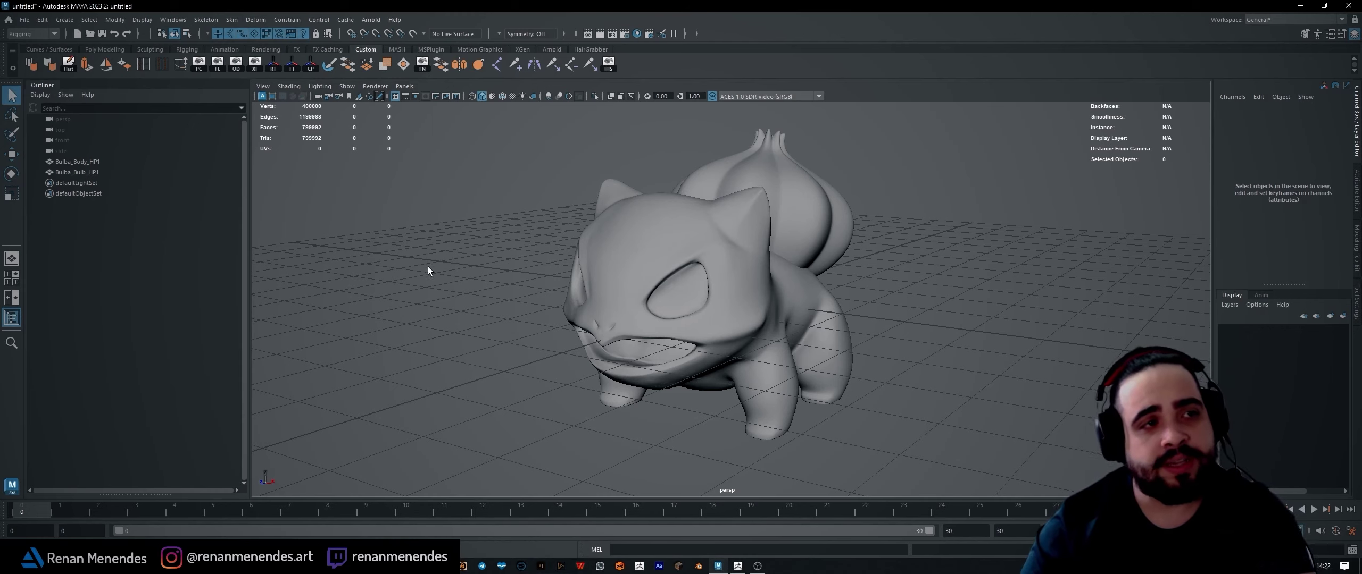
left_click(685, 247)
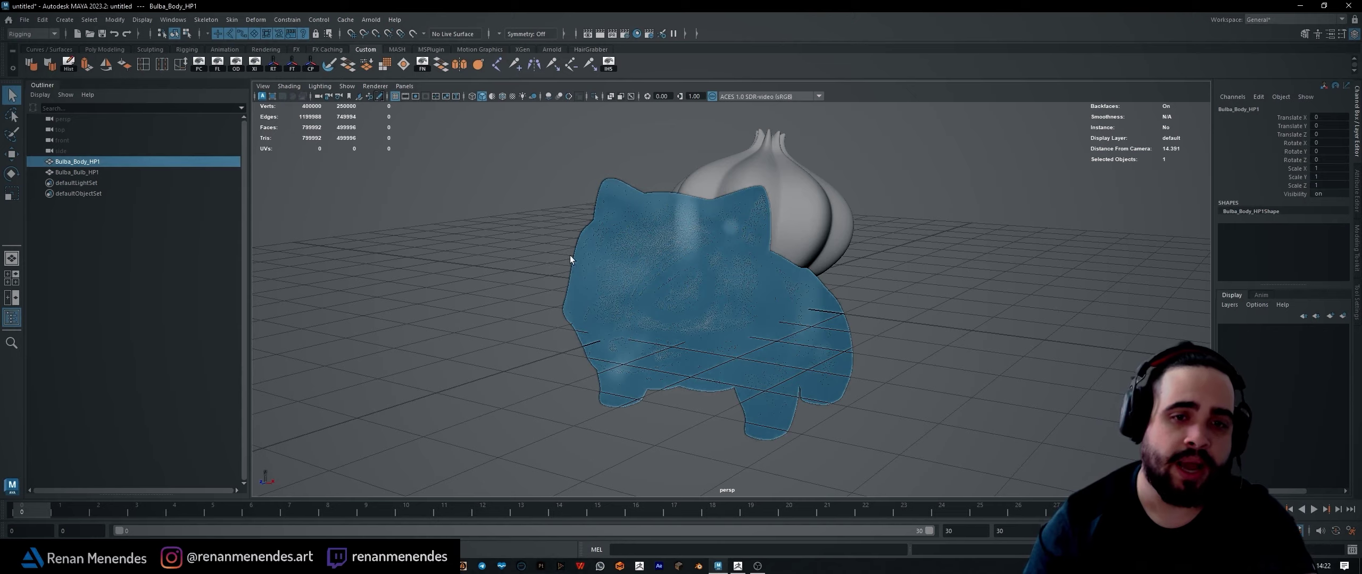
left_click_drag(478, 247, 273, 151, "alt")
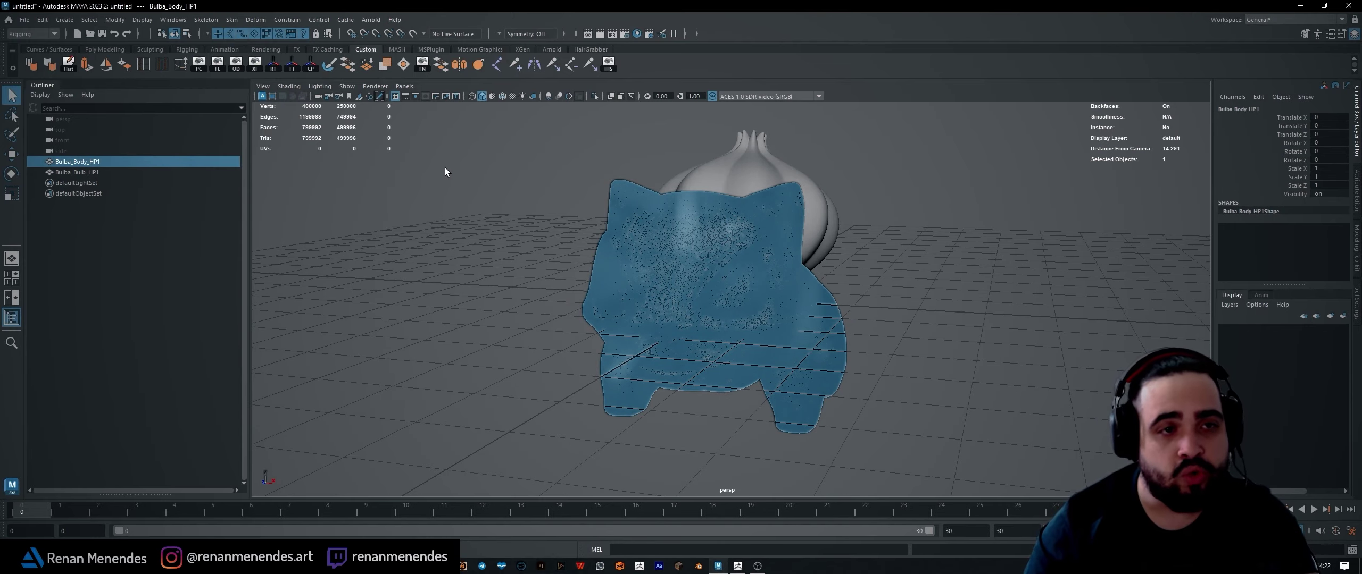
right_click_drag(445, 168, 417, 296, "alt")
left_click_drag(416, 295, 440, 274, "alt")
left_click(450, 253)
key("ctrl+z")
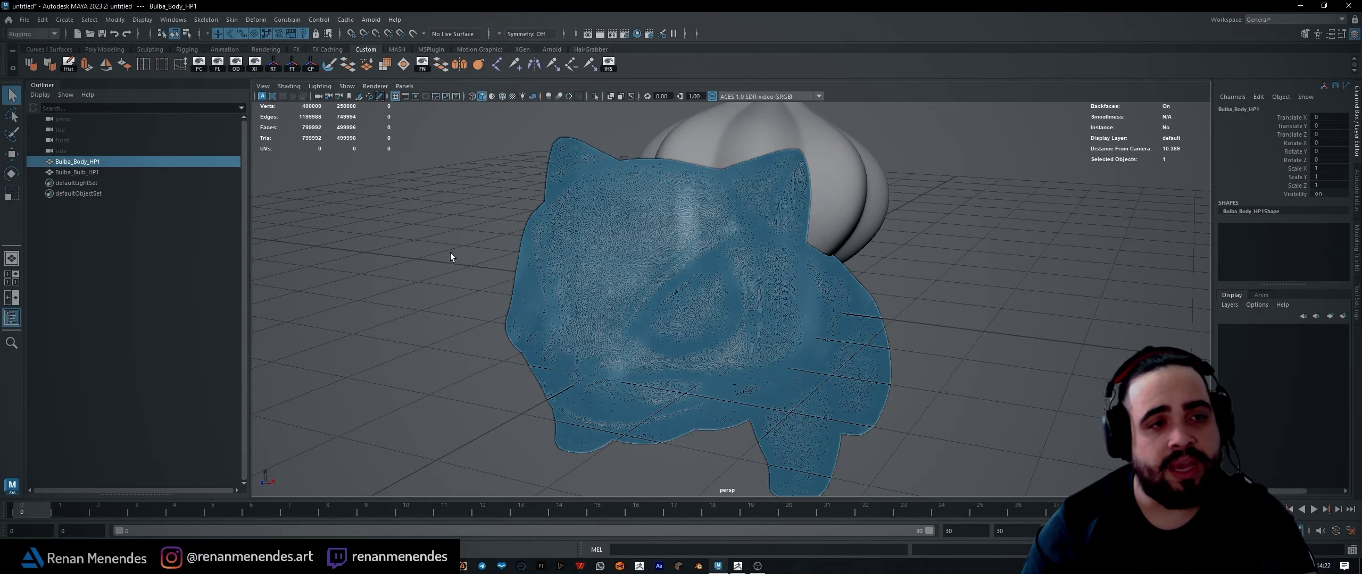
Examine the high-poly body and bulb meshes from several angles, selecting each to see its wireframe over the shaded form
left_click(434, 254)
left_click(561, 249)
left_click_drag(560, 249, 478, 252, "alt")
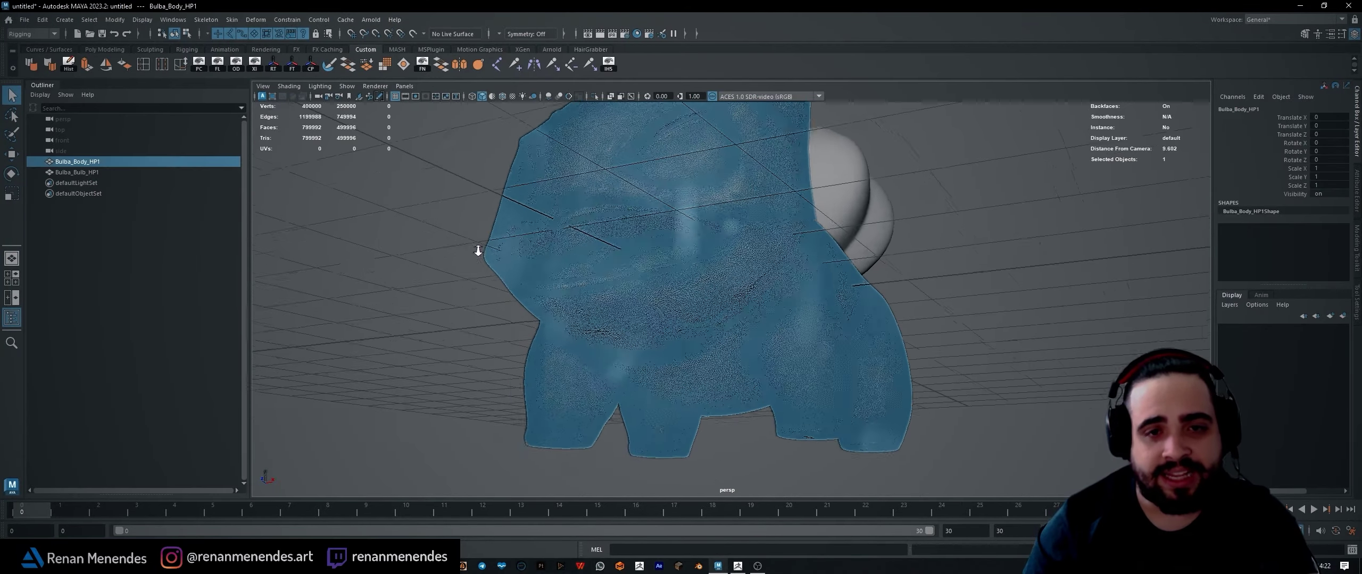
right_click_drag(477, 252, 579, 317, "alt")
left_click_drag(578, 317, 792, 313, "alt")
left_click(1030, 278)
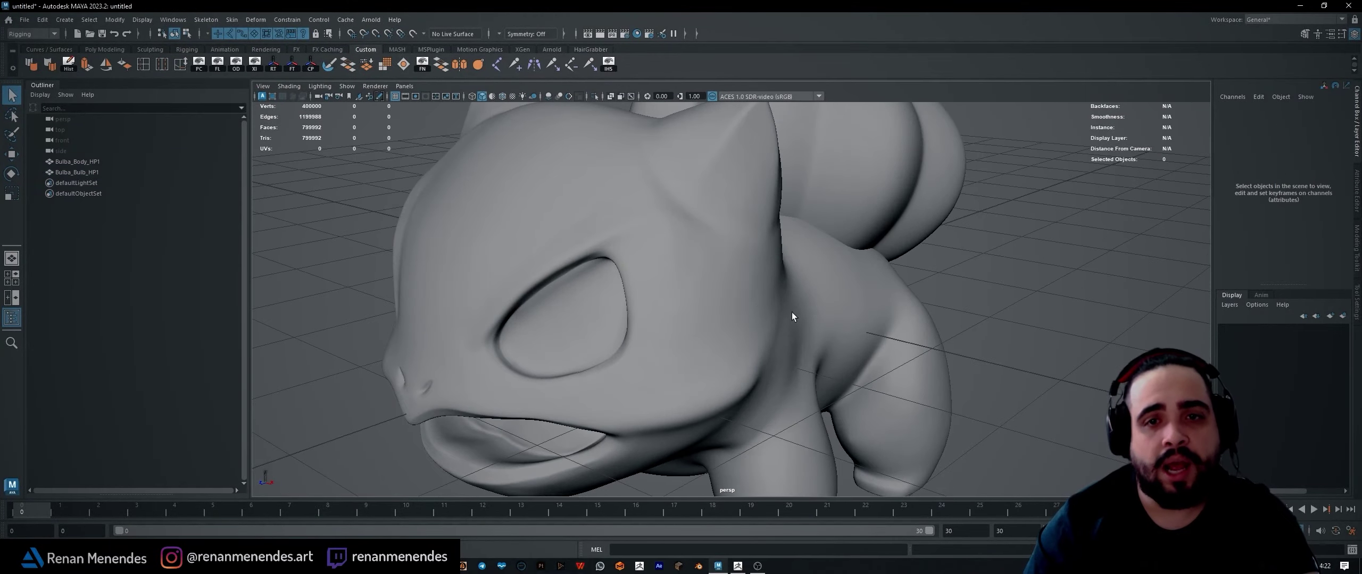
left_click(795, 312)
left_click_drag(970, 309, 745, 325, "alt")
left_click(746, 264)
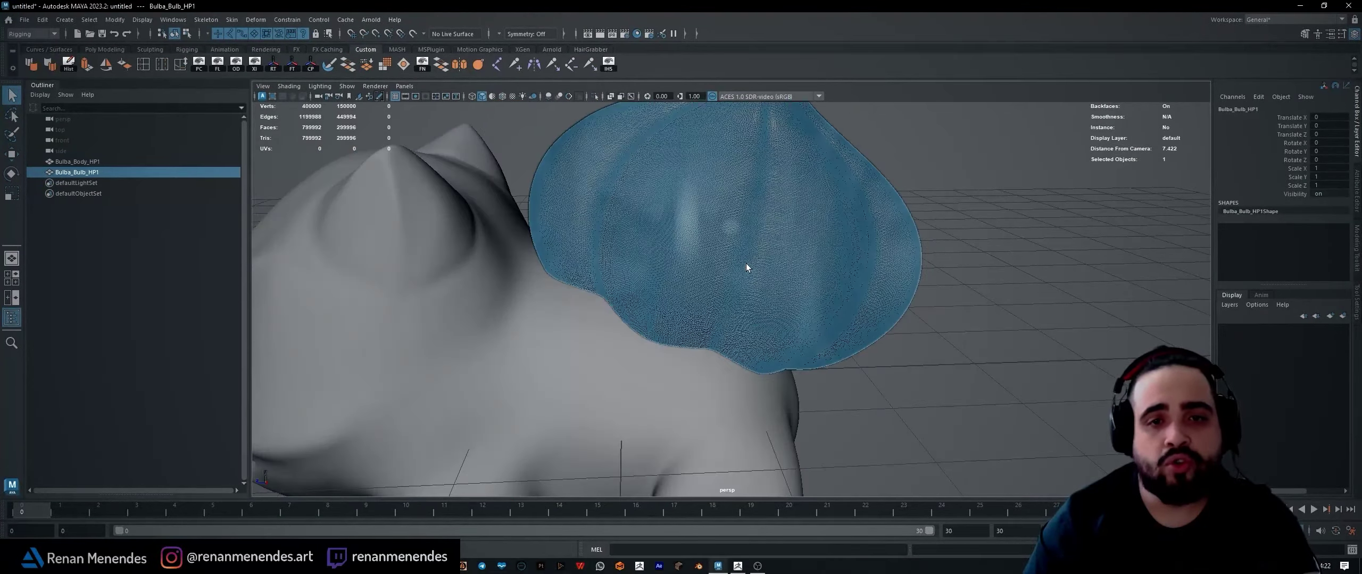
left_click_drag(746, 264, 918, 289, "alt")
right_click_drag(918, 289, 1012, 411, "alt")
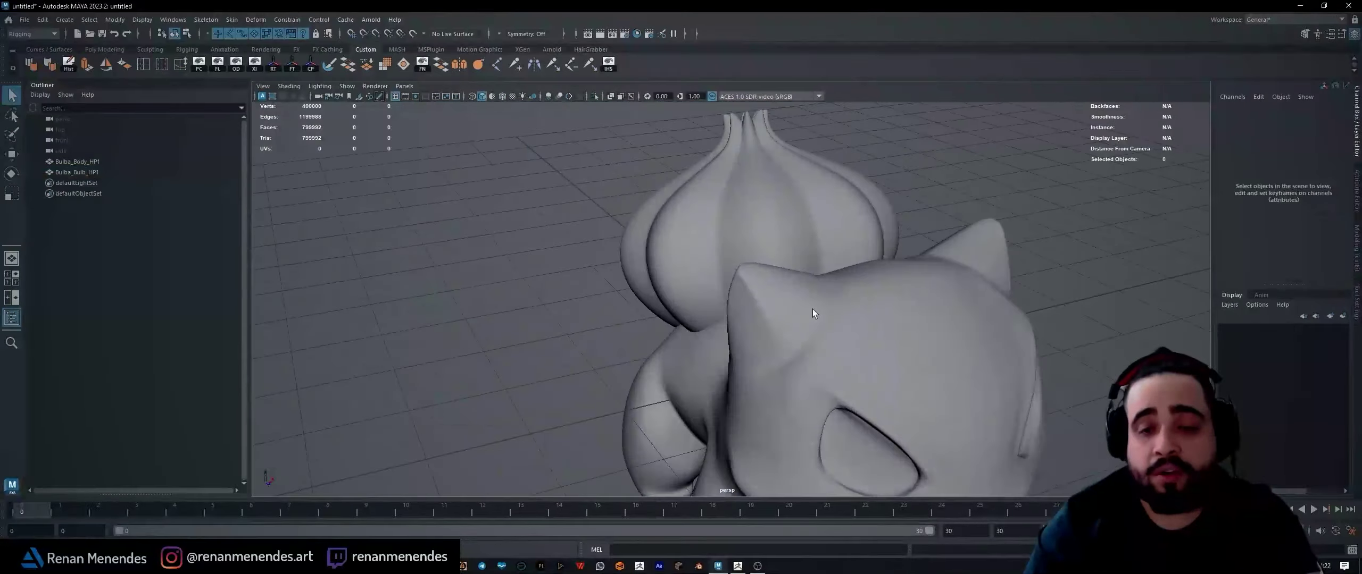
scroll(815, 316, "down", 5)
left_click_drag(817, 319, 694, 273, "alt")
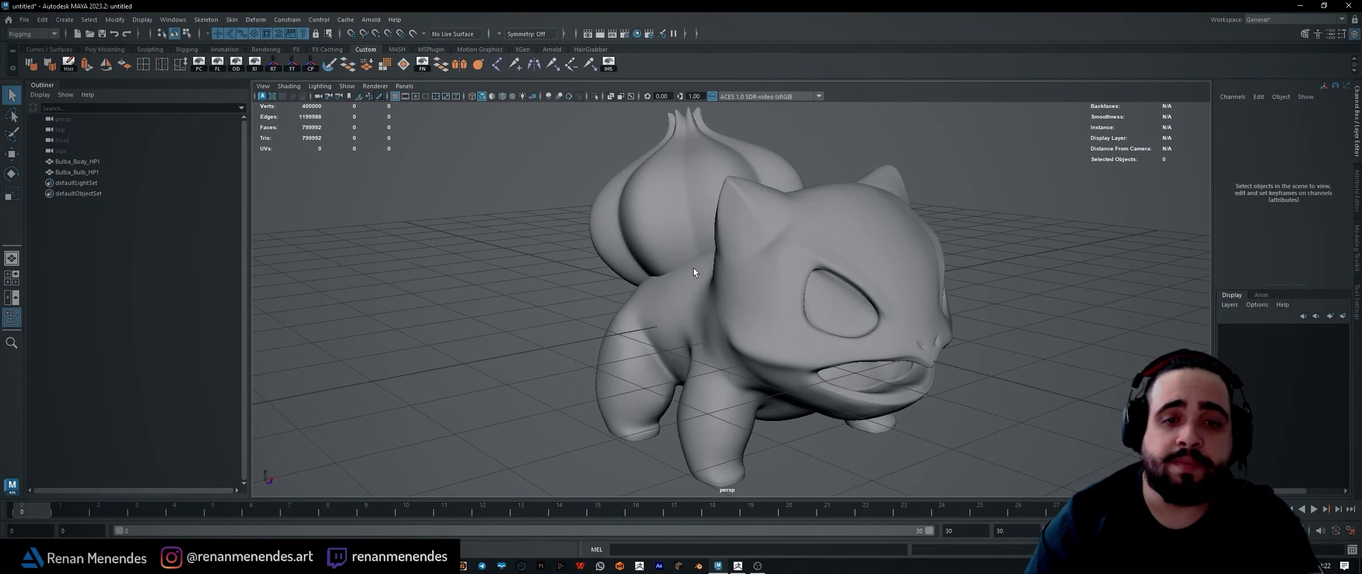
Combine the high-poly body and bulb meshes into a single object and delete its construction history
left_click(674, 234)
left_click(762, 278, "shift")
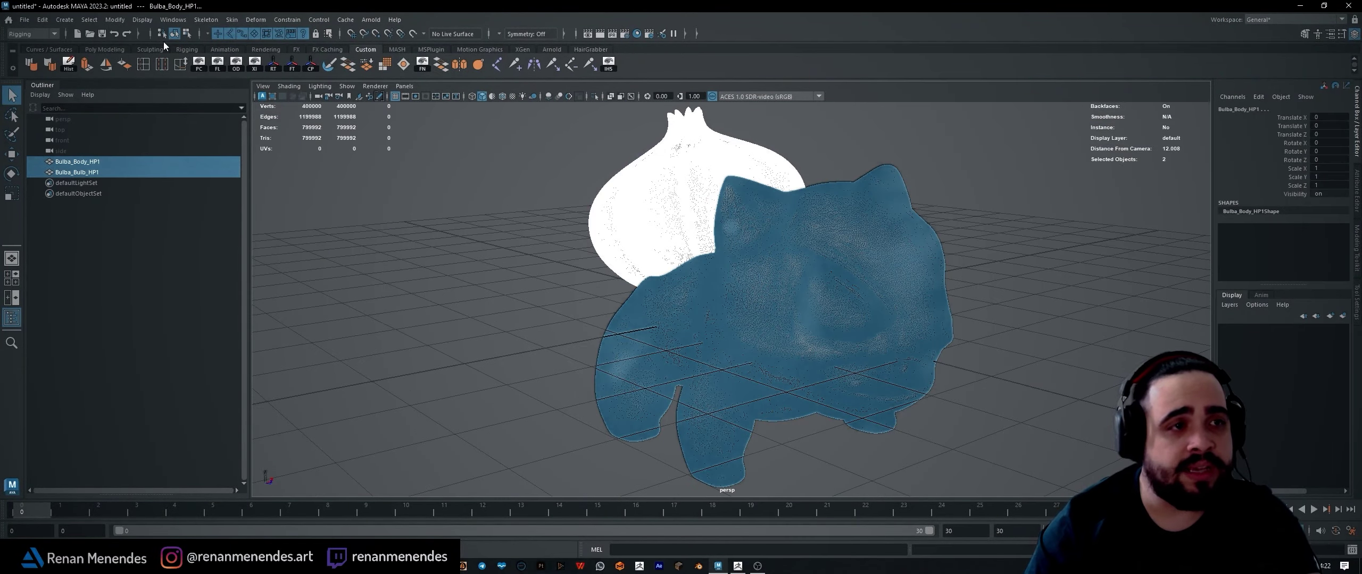
left_click(32, 33)
left_click(27, 43)
left_click(202, 24)
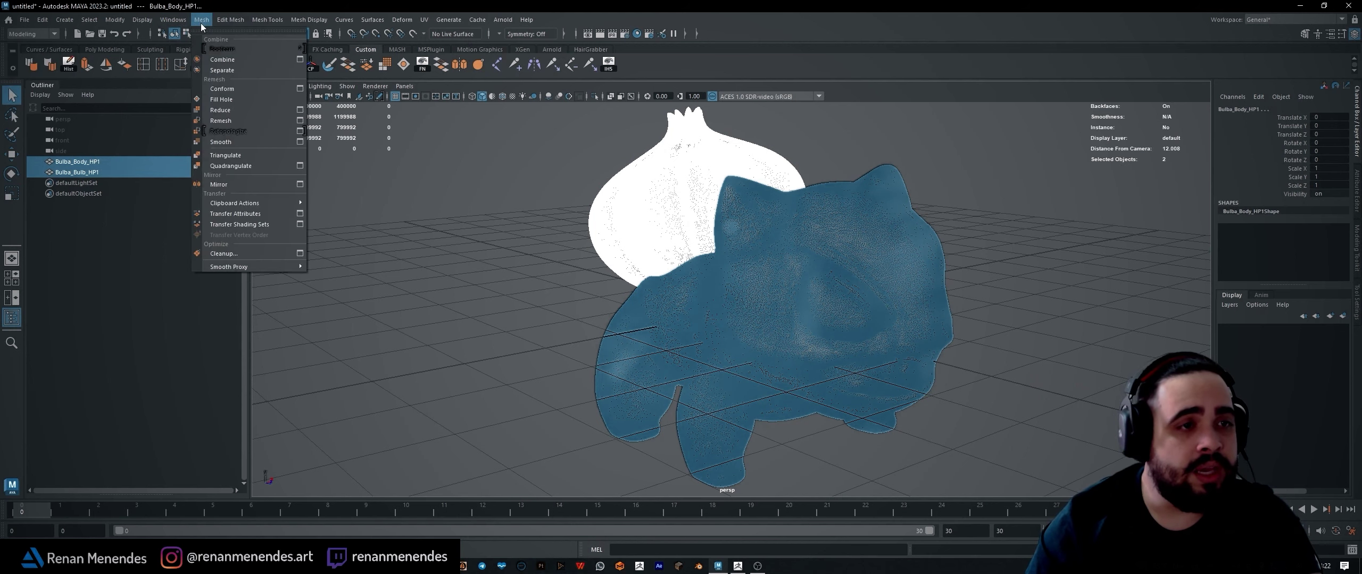
left_click(232, 61)
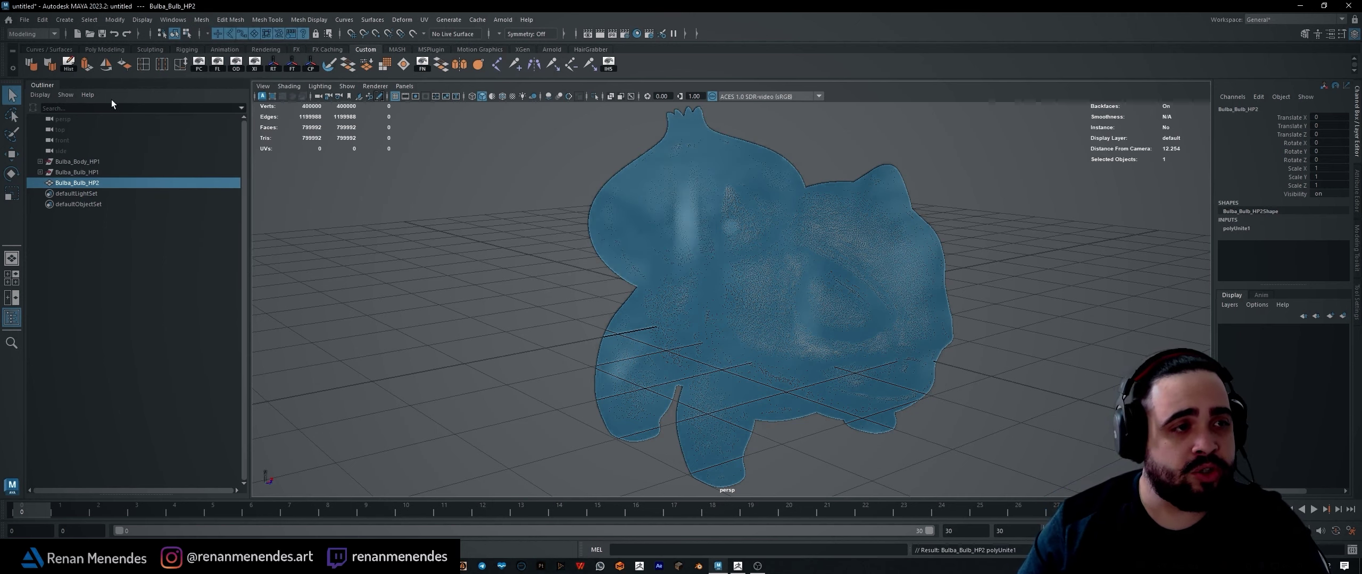
left_click(68, 63)
Test moving the combined creature mesh upward as one piece, undo the move and clear the selection
left_click_drag(525, 322, 495, 325, "alt")
key("w")
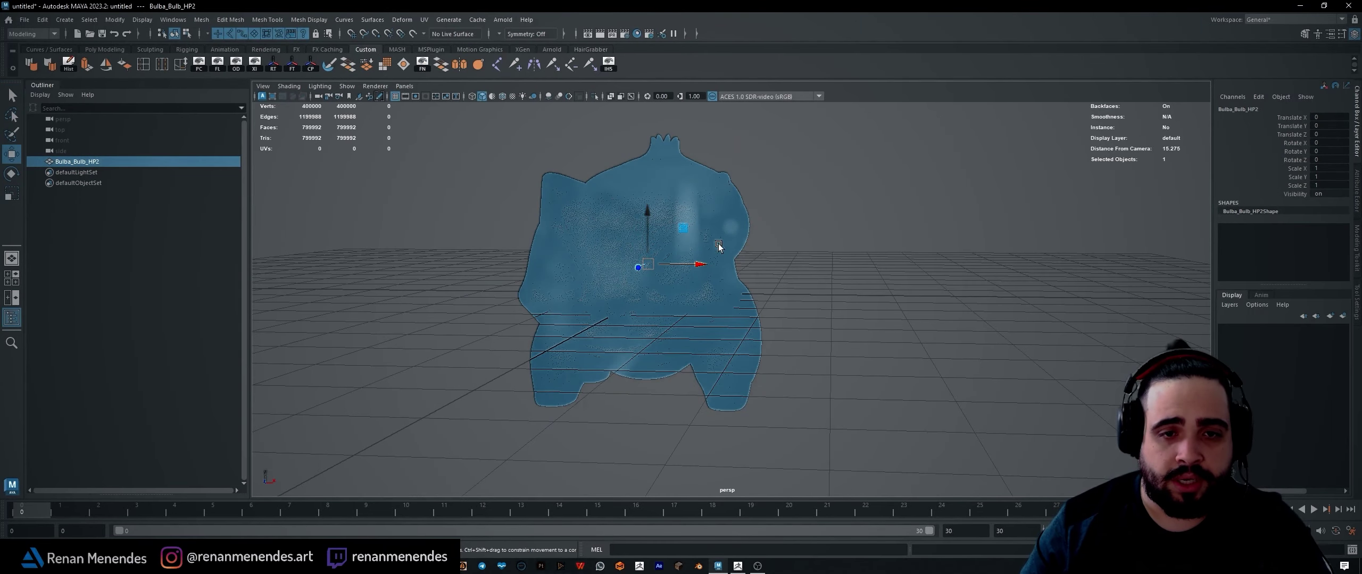
left_click_drag(648, 240, 873, 249, "alt")
left_click(823, 248)
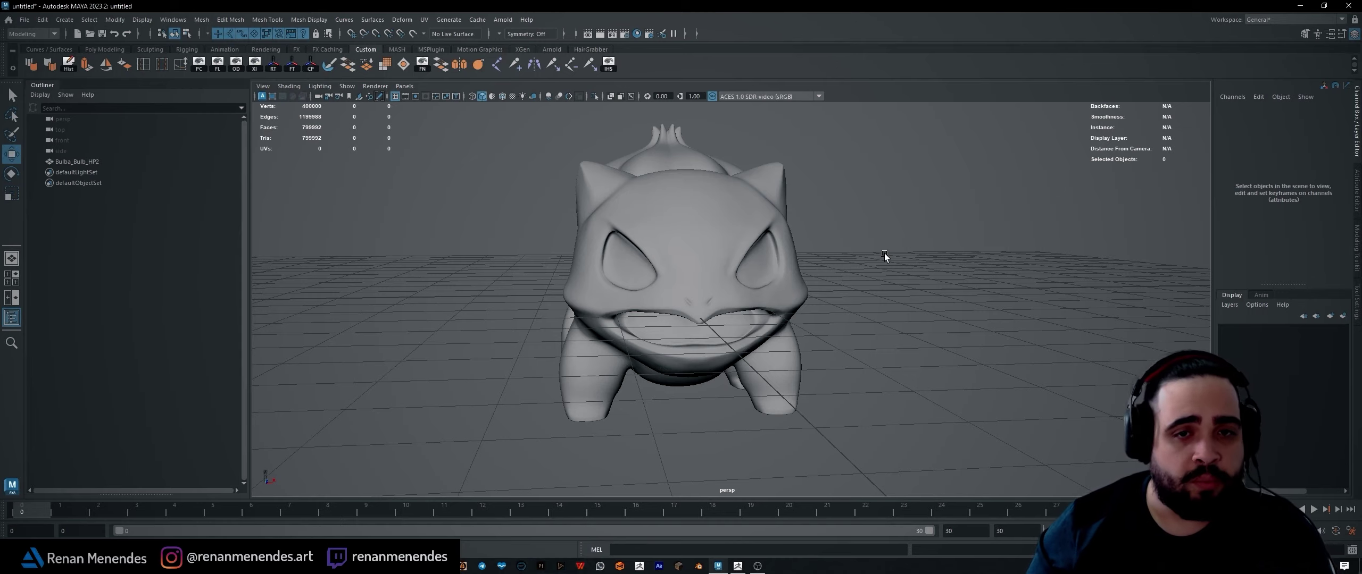
left_click(657, 269)
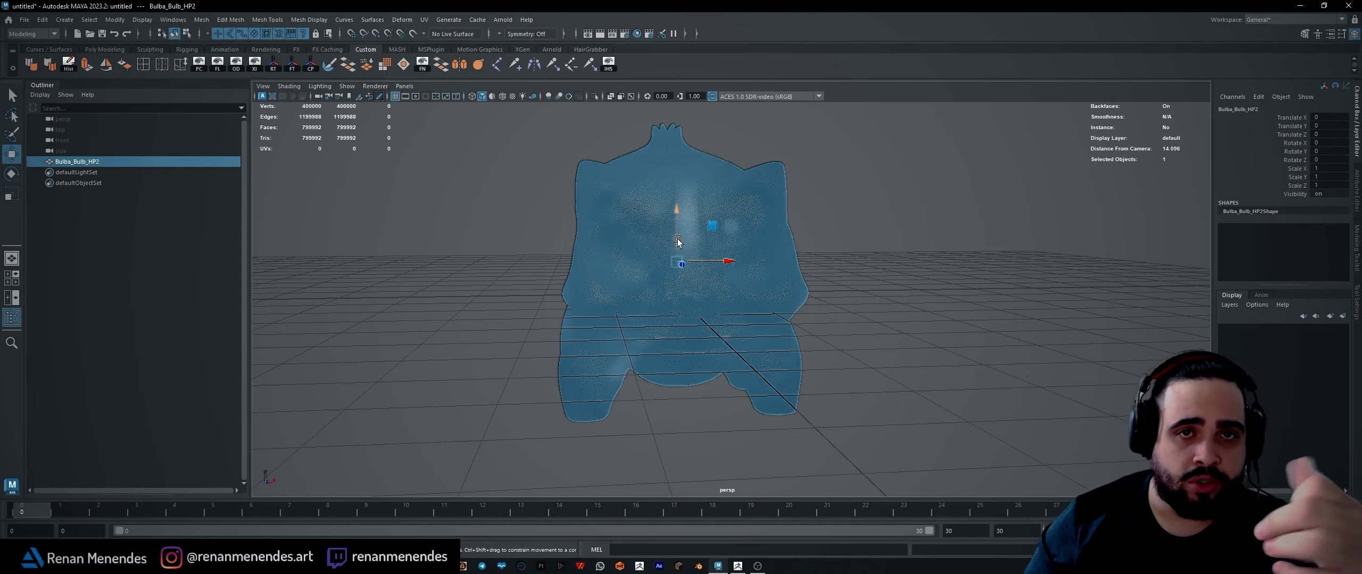
left_click_drag(677, 240, 680, 132)
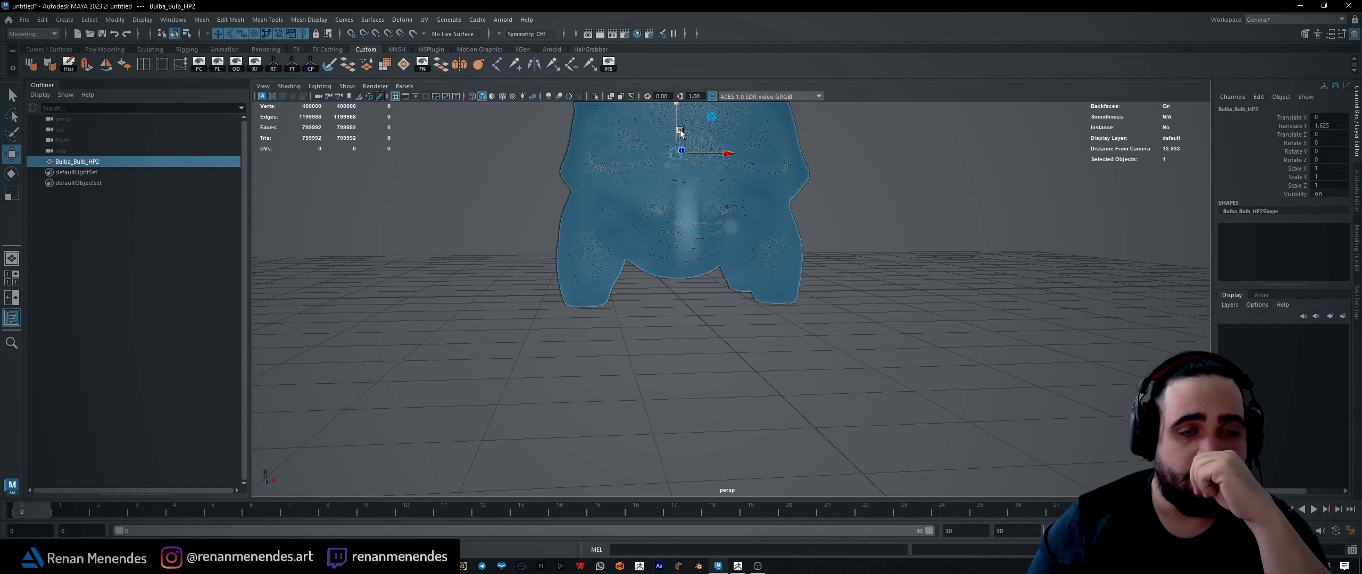
key("ctrl+z")
left_click(814, 138)
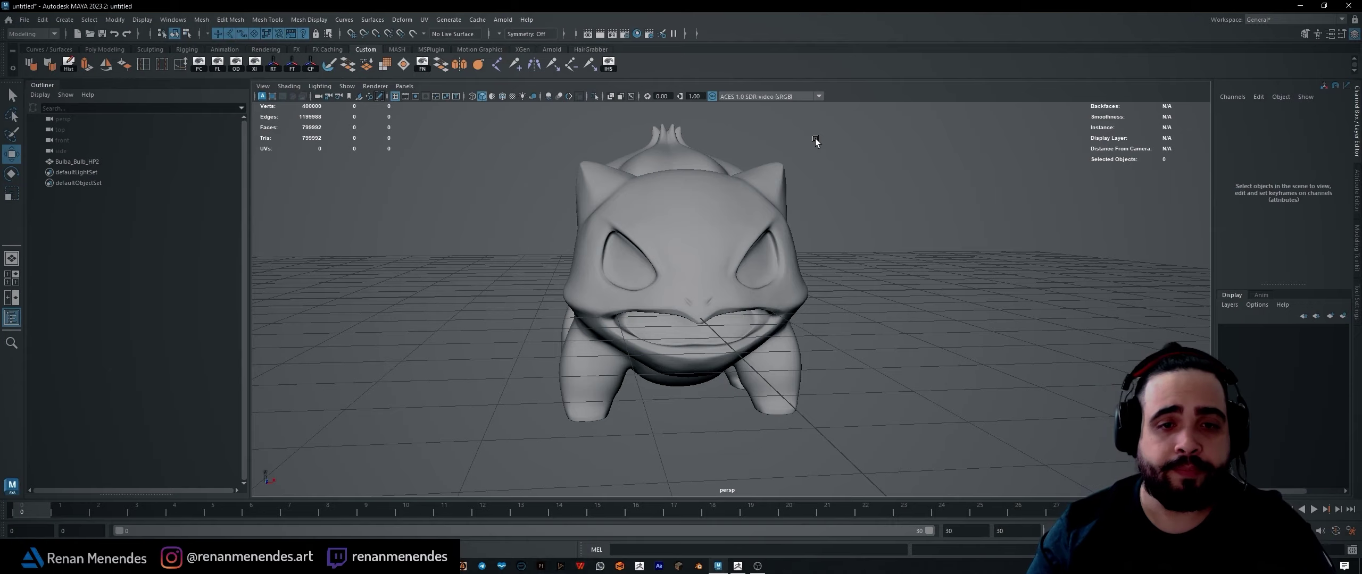
Make the combined creature mesh Bulba_Bulb_HP2 the live surface
left_click_drag(815, 138, 769, 245, "alt")
left_click_drag(525, 200, 647, 240, "alt")
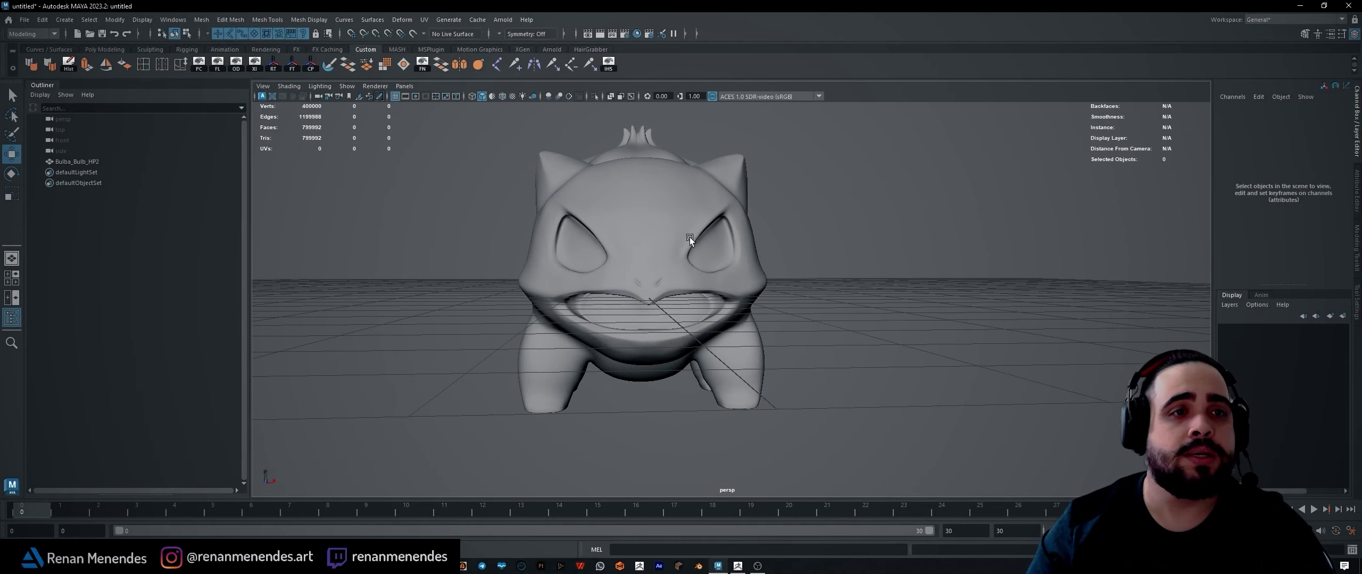
left_click(581, 211)
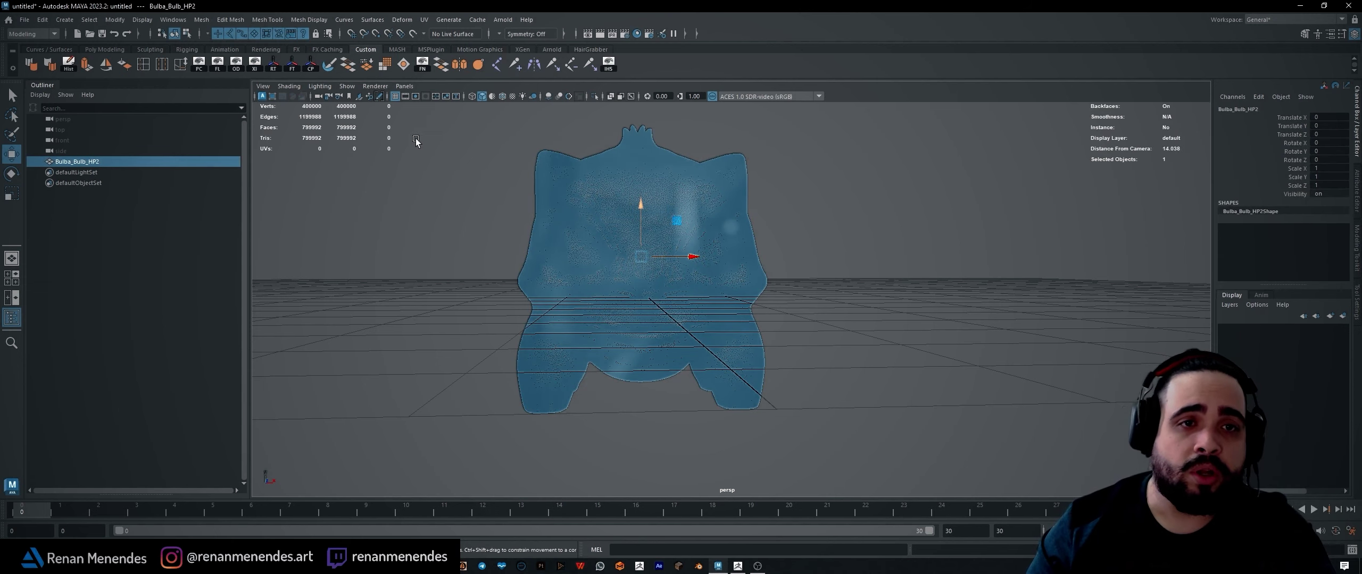
left_click(413, 34)
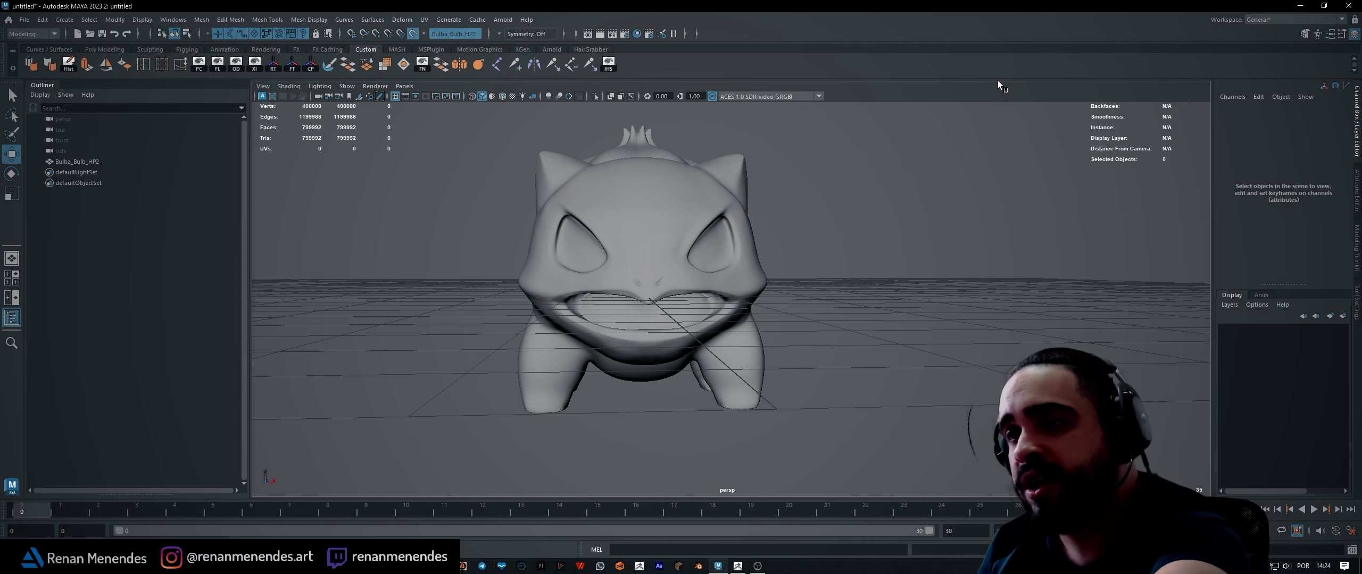
Activate Quad Draw from the Modeling Toolkit and set its symmetry to Object X
left_click(1305, 34)
left_click(1306, 34)
left_click(1306, 34)
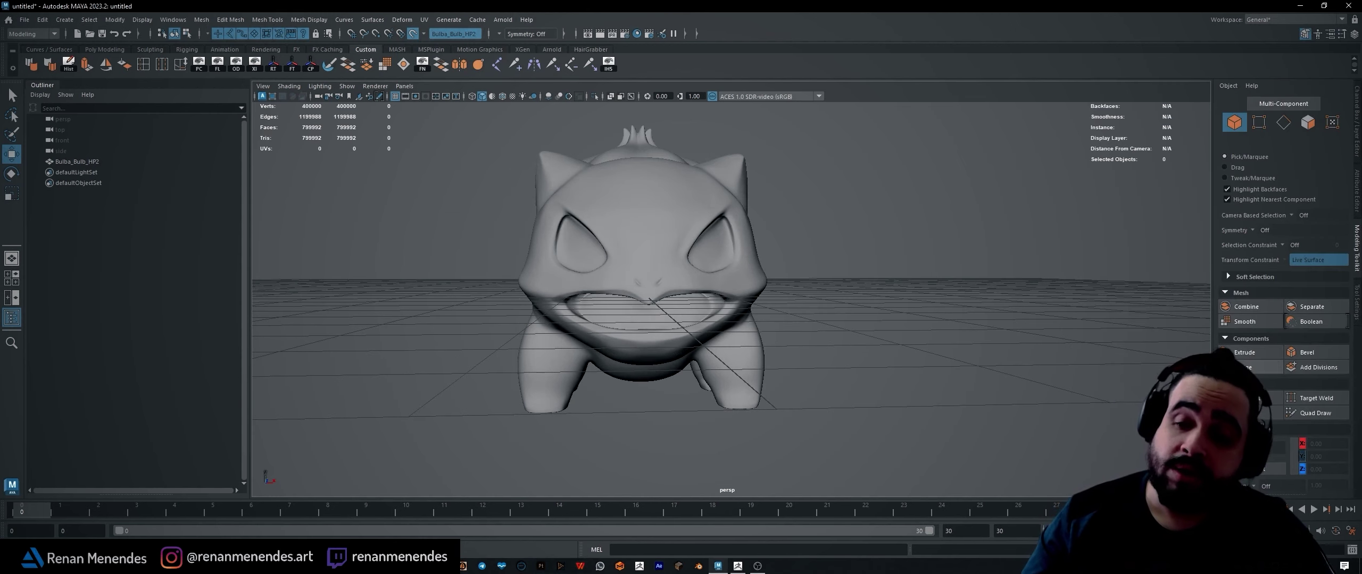
left_click(1303, 414)
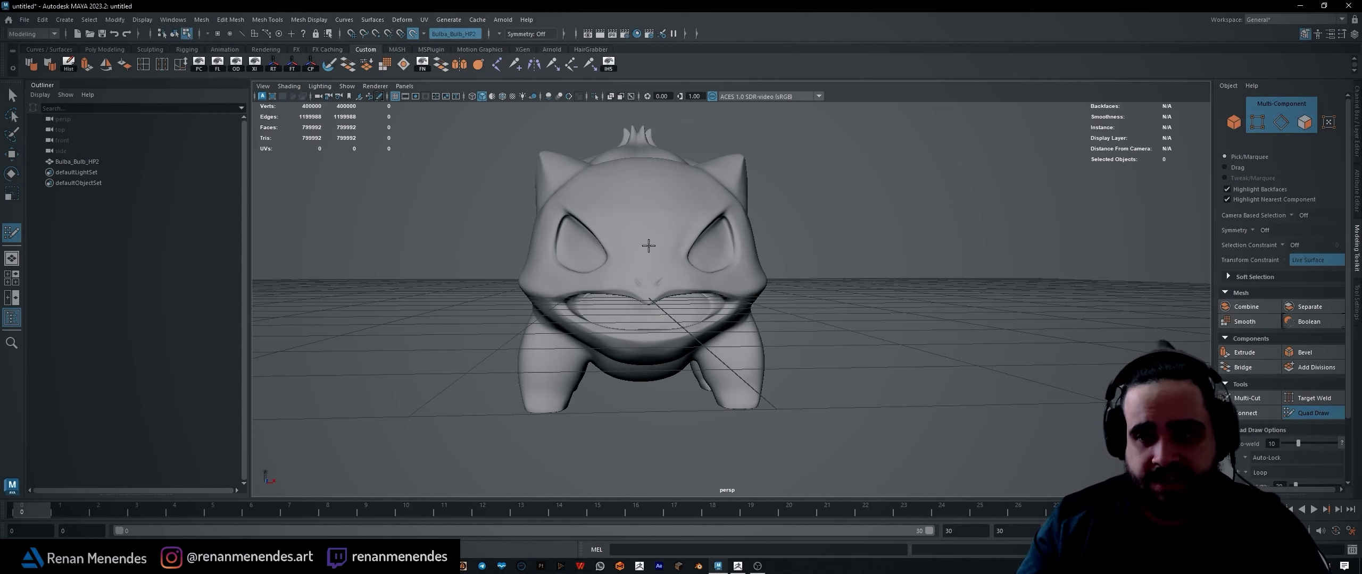
left_click(1254, 230)
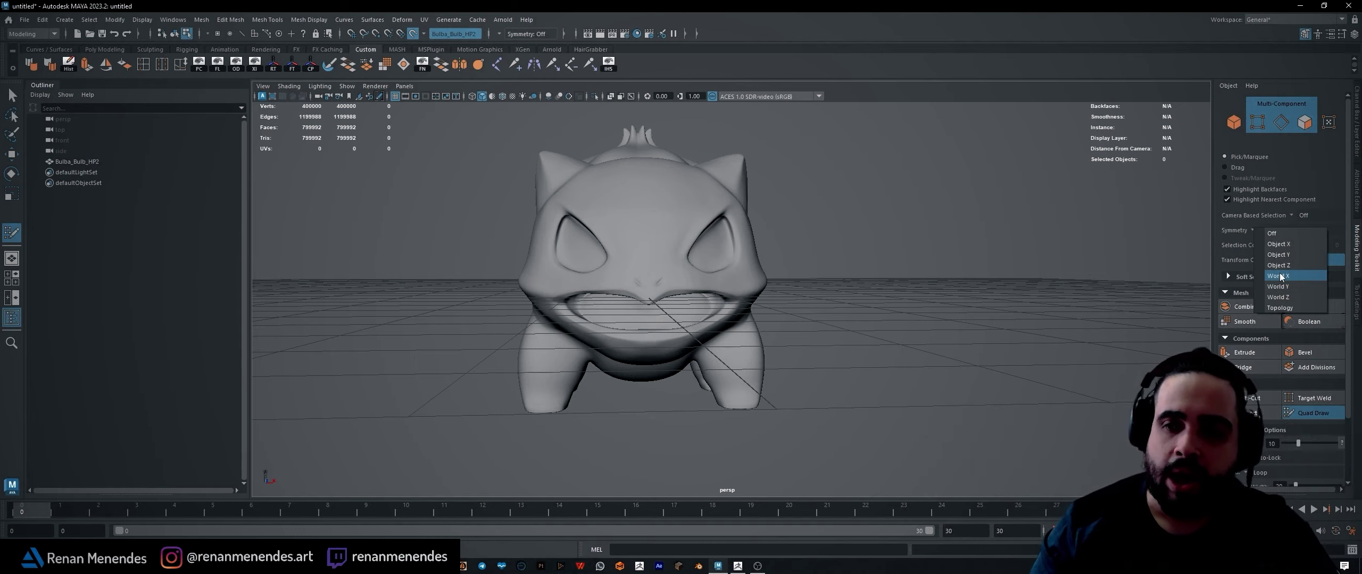
left_click(1300, 244)
Place four mirrored Quad Draw points just outside the eye socket's lower inner corner and fill them as the first quad
scroll(689, 266, "up", 5)
scroll(689, 266, "down", 5)
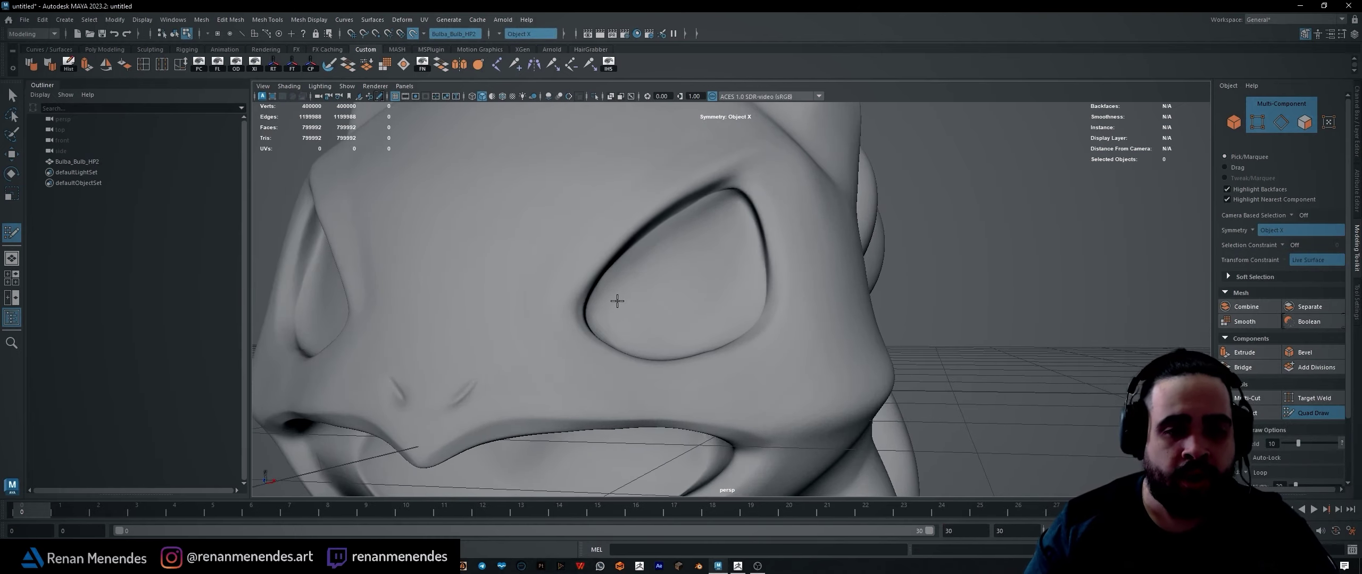
left_click_drag(734, 290, 732, 288, "alt")
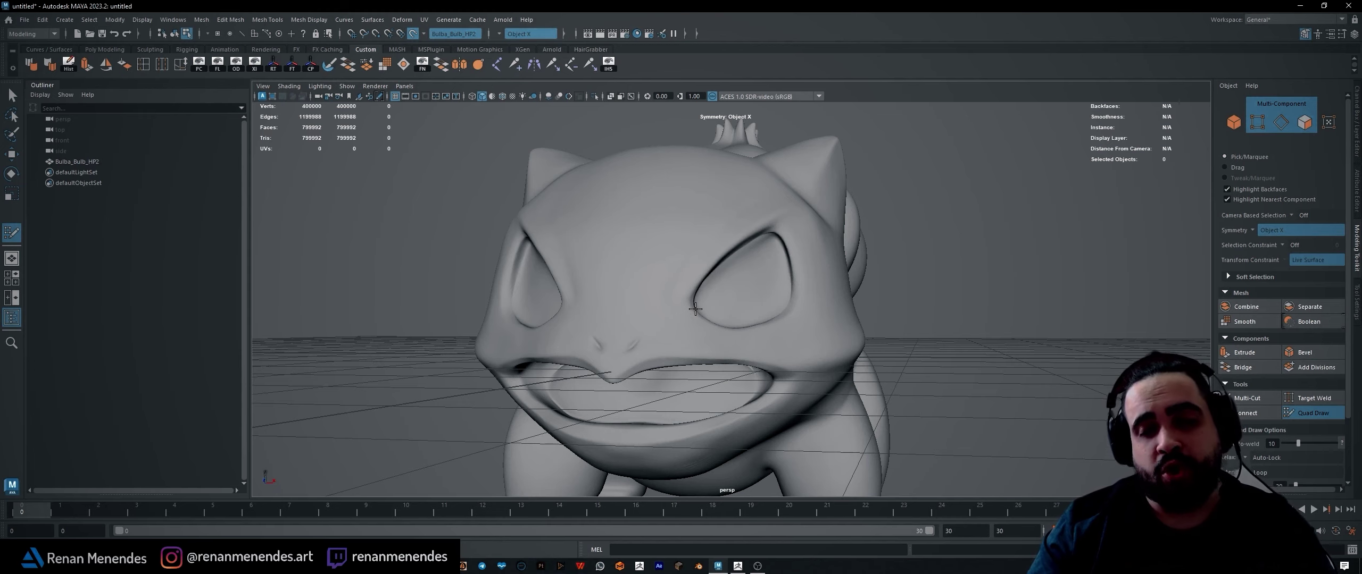
scroll(686, 319, "up", 5)
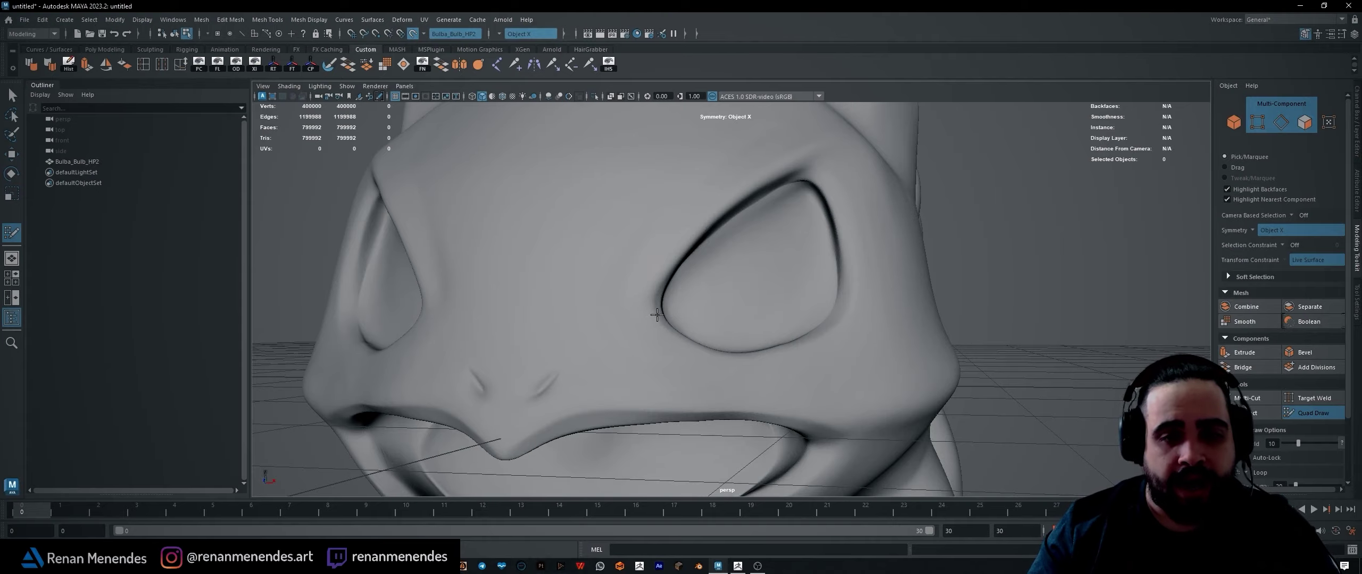
left_click_drag(553, 343, 647, 294, "alt")
scroll(713, 322, "up", 3)
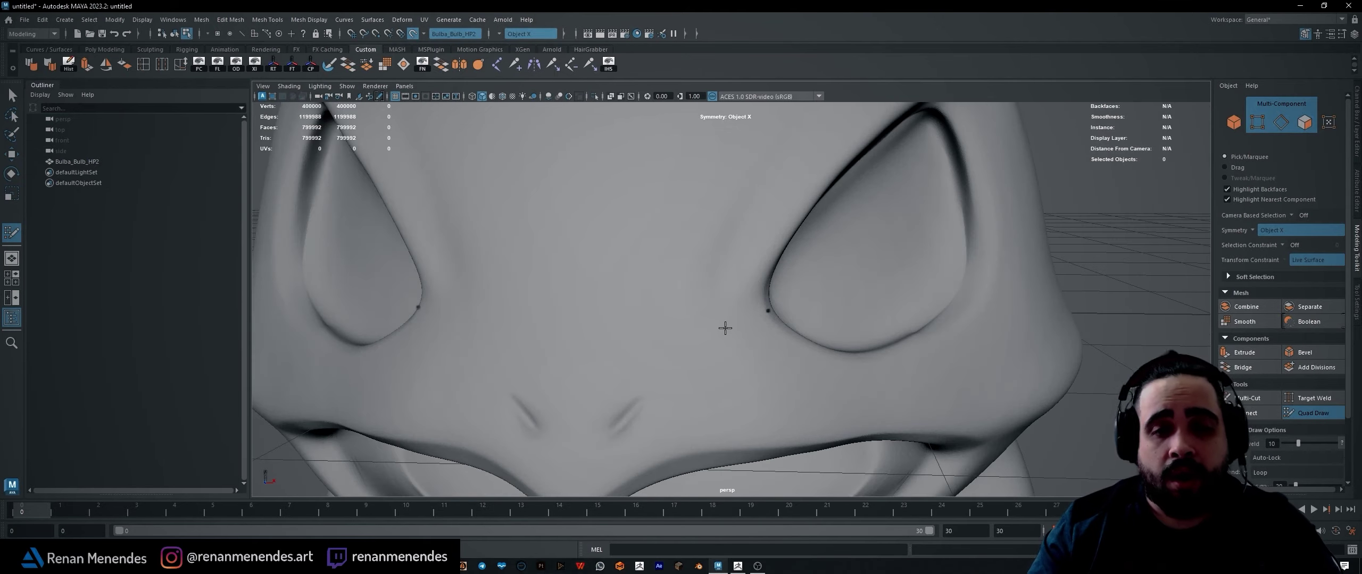
left_click(764, 307)
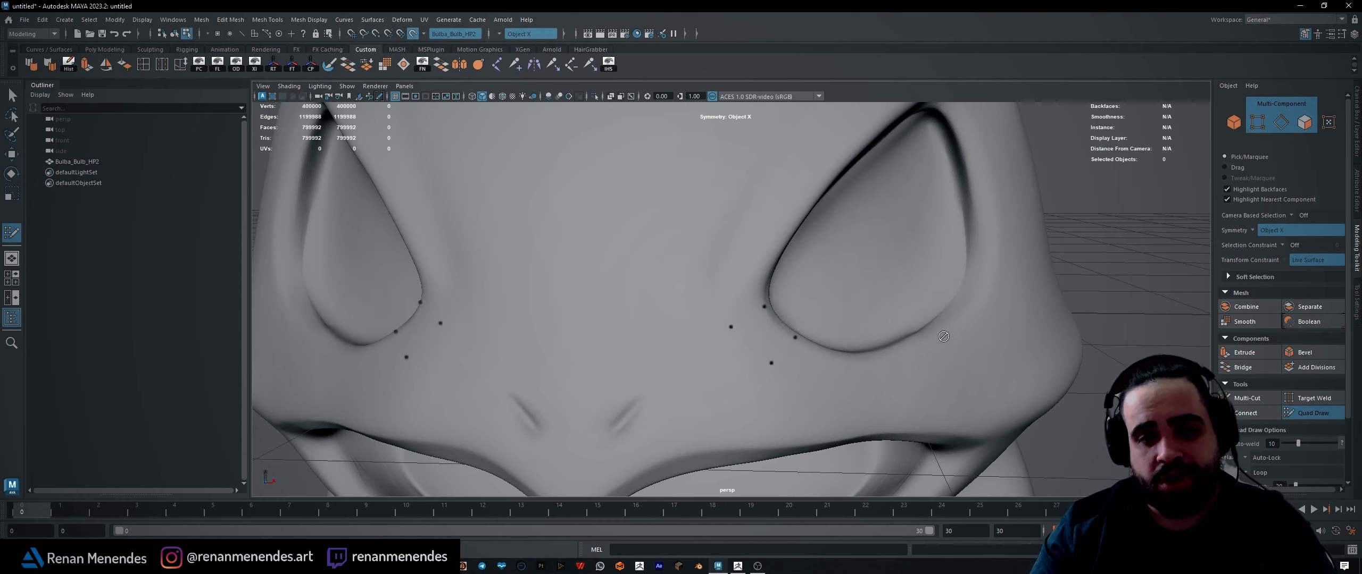
left_click(764, 330, "shift")
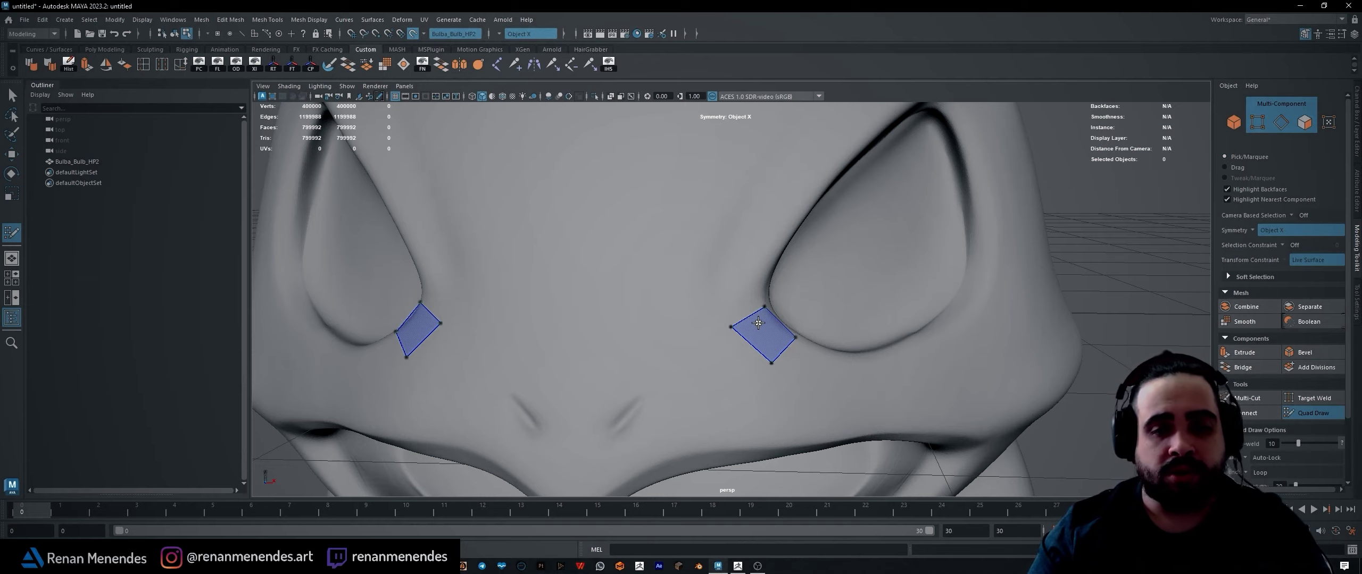
left_click(761, 325, "shift")
left_click_drag(761, 326, 667, 267, "alt")
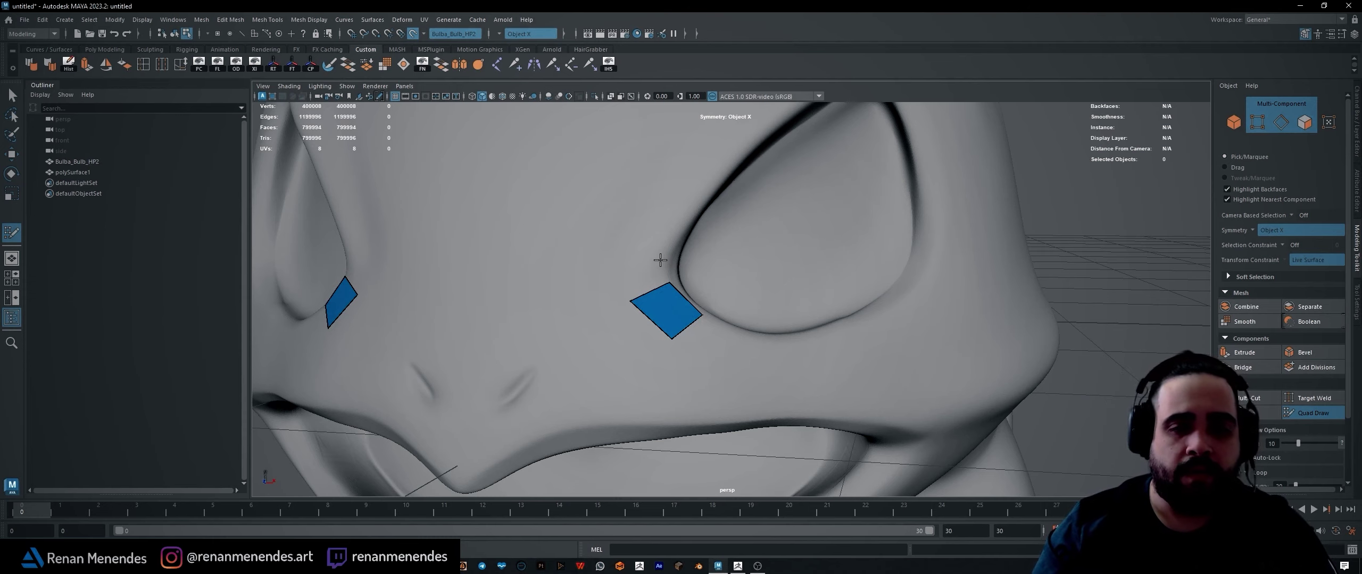
Extend the quad strip with four more mirrored faces up along the inner and upper rim of the eye socket
left_click_drag(745, 263, 720, 281, "alt")
left_click(676, 257, "shift")
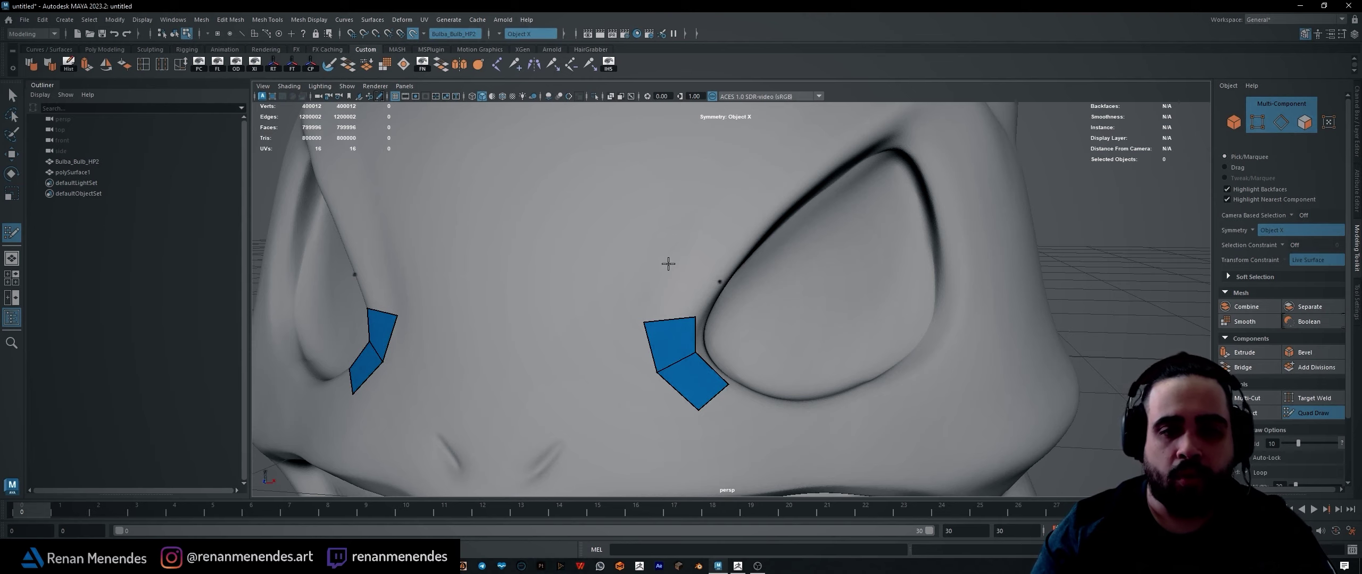
left_click(687, 284, "shift")
left_click_drag(723, 247, 647, 256, "alt")
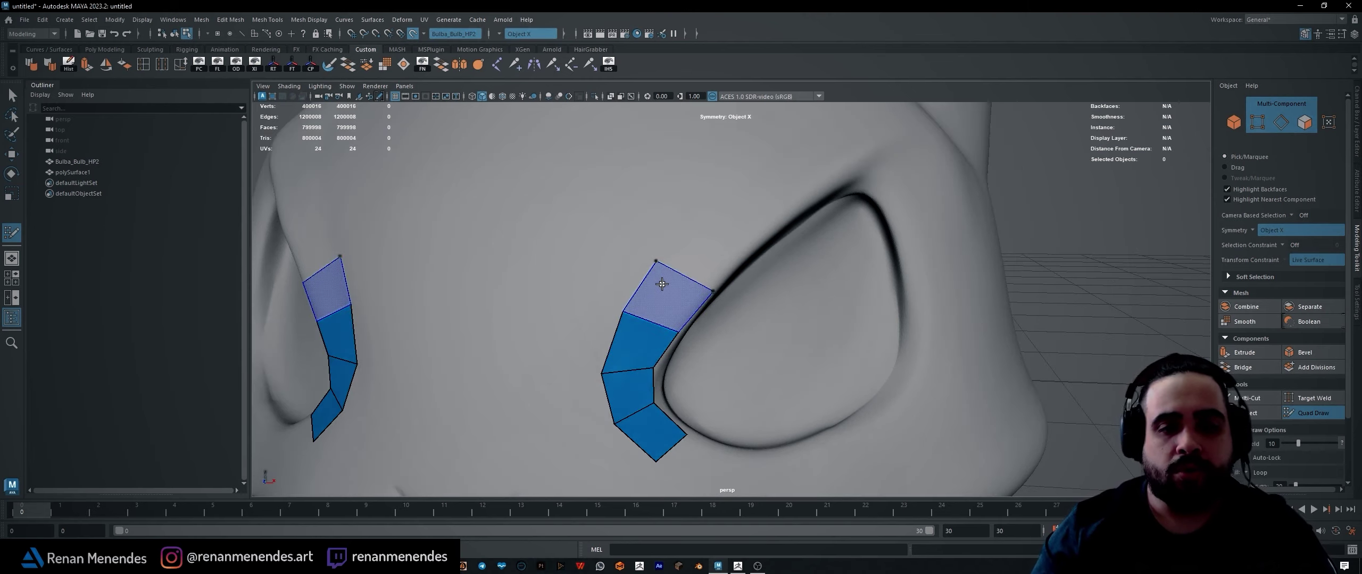
left_click(662, 285, "shift")
mouse_move(733, 237)
left_mouse_down("alt")
mouse_move(720, 256)
mouse_move(745, 244)
mouse_move(717, 310)
mouse_move(663, 310)
left_mouse_up("alt")
left_click(692, 279, "shift")
Continue the strip from its lower end with three mirrored quads following the bottom rim of the eye socket
left_click(670, 332)
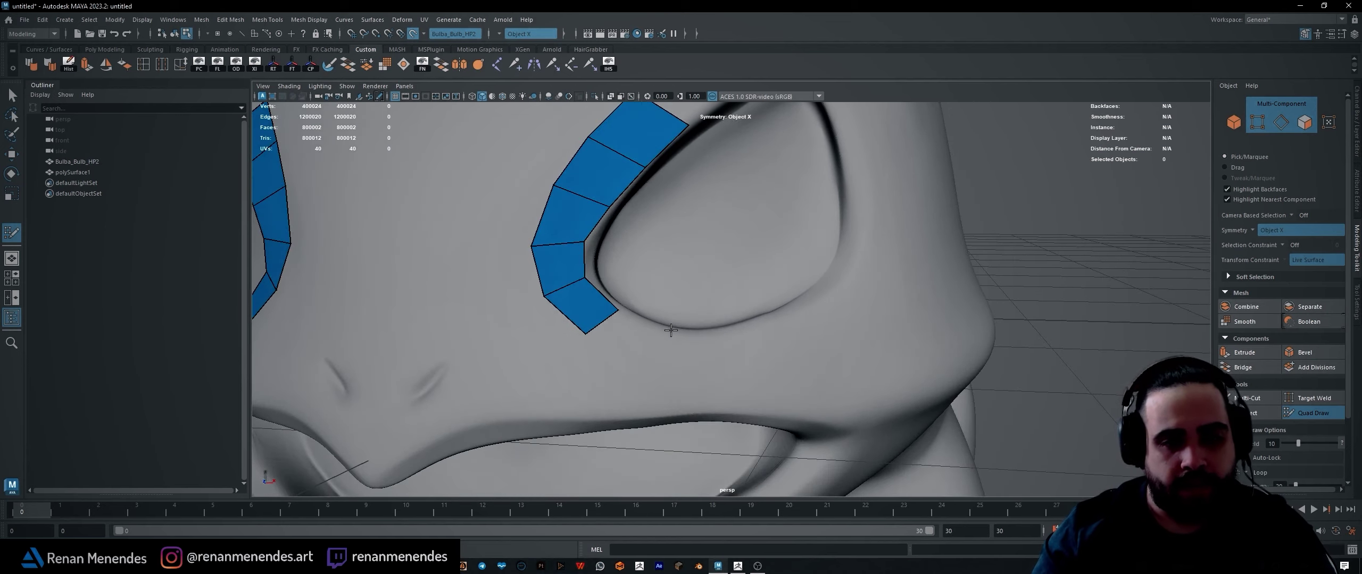
left_click(656, 365)
left_click(628, 344, "shift")
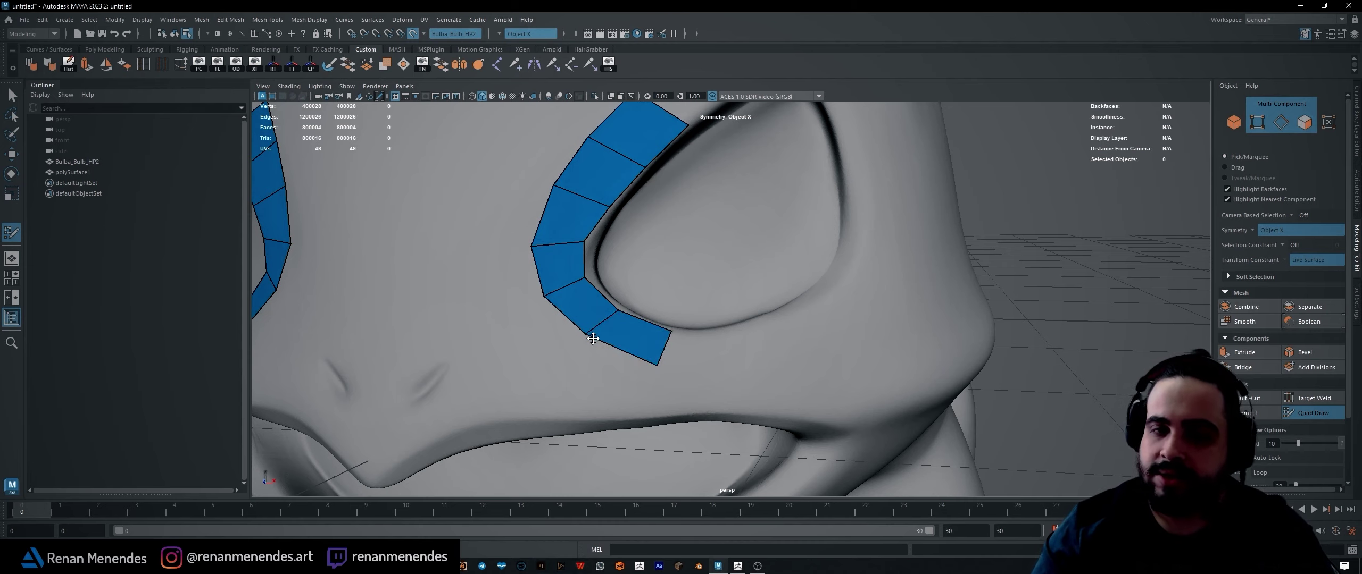
left_click(741, 365)
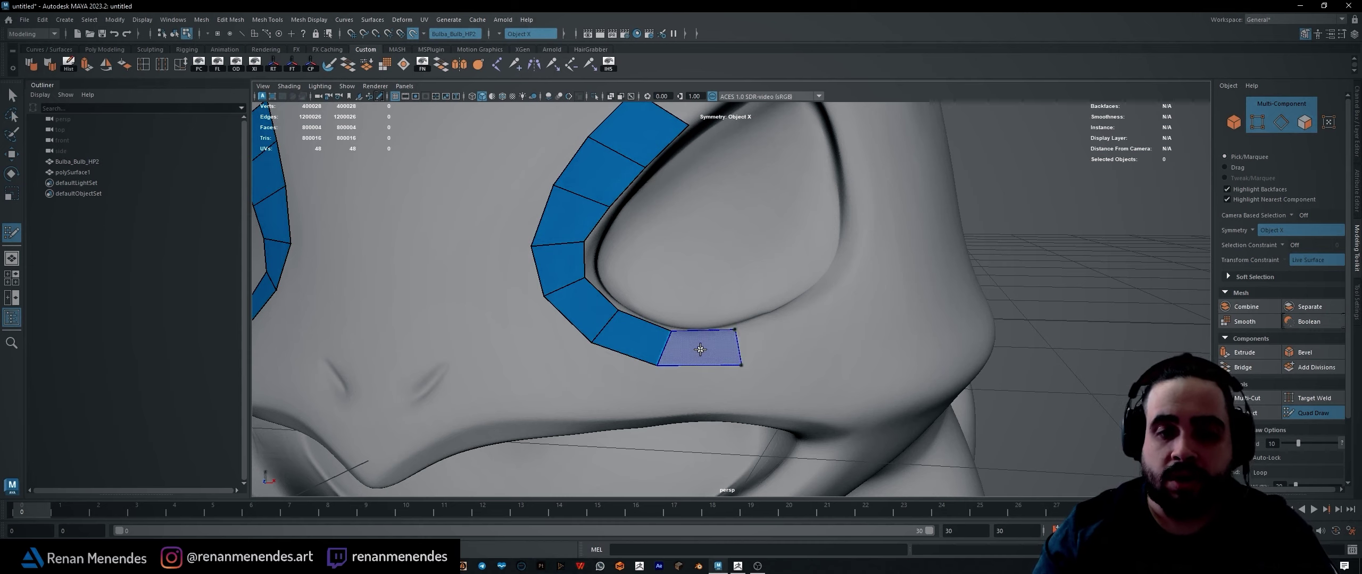
left_click(696, 337, "shift")
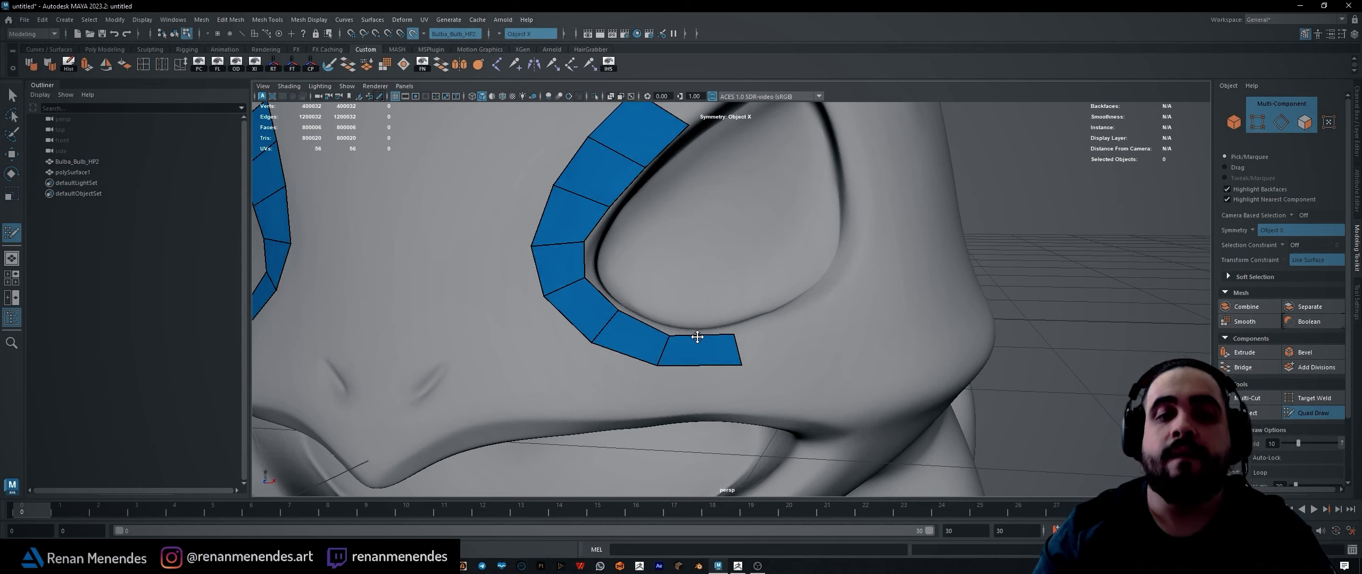
left_click_drag(696, 337, 791, 321, "shift")
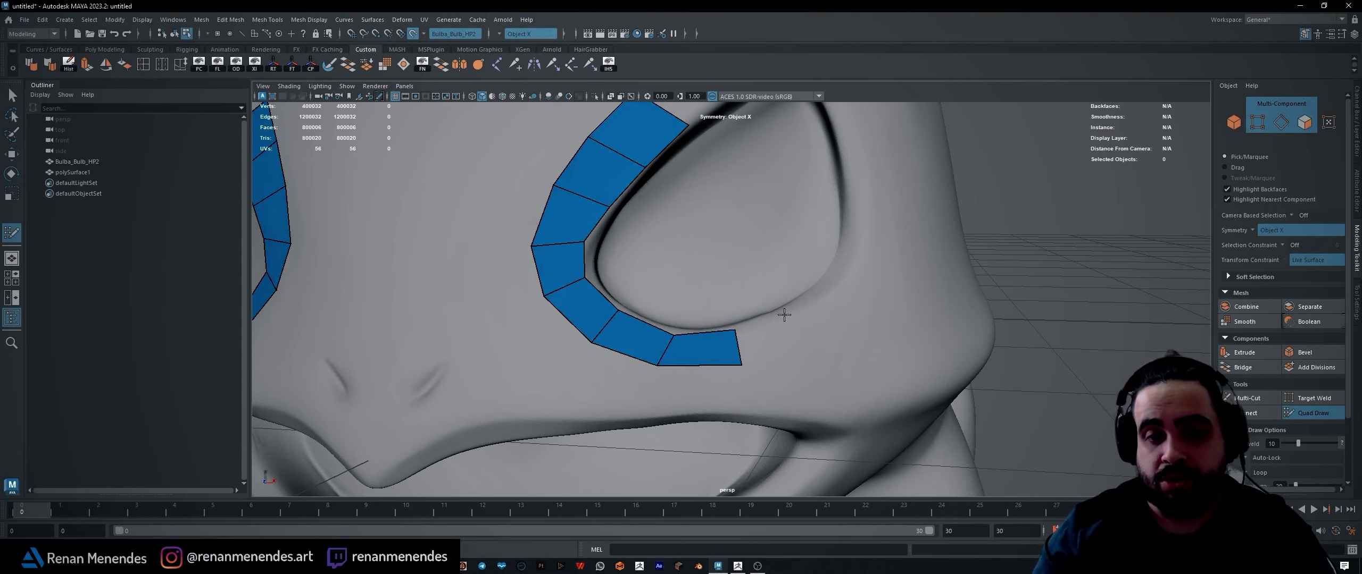
left_click(823, 346)
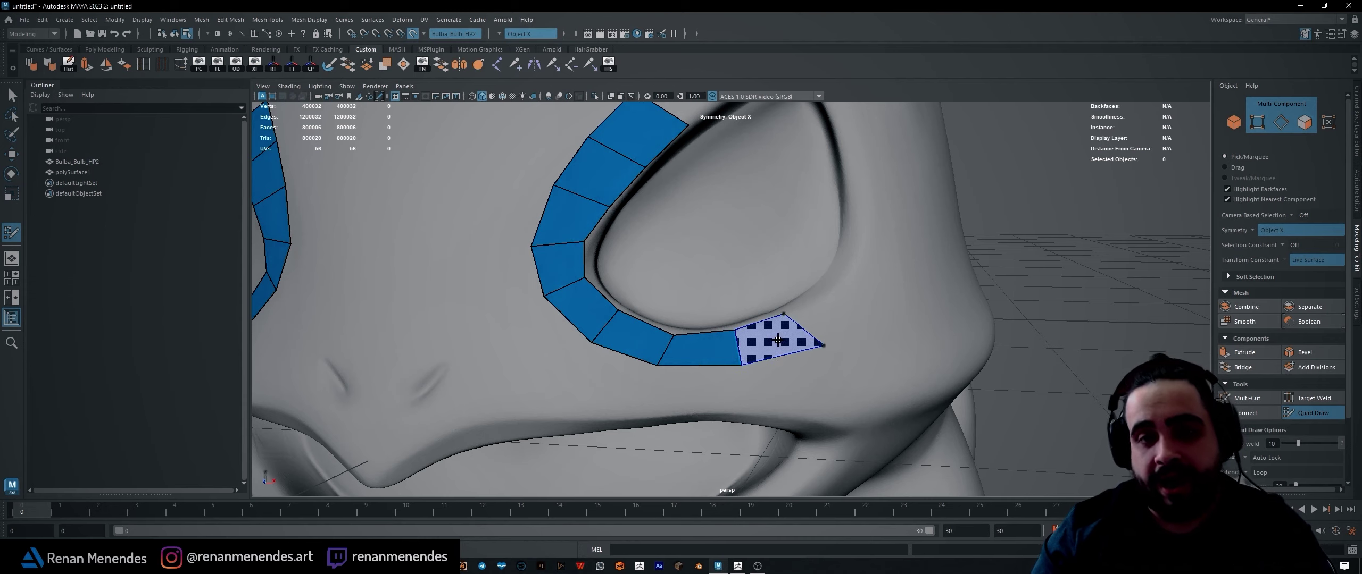
left_click(786, 328, "shift")
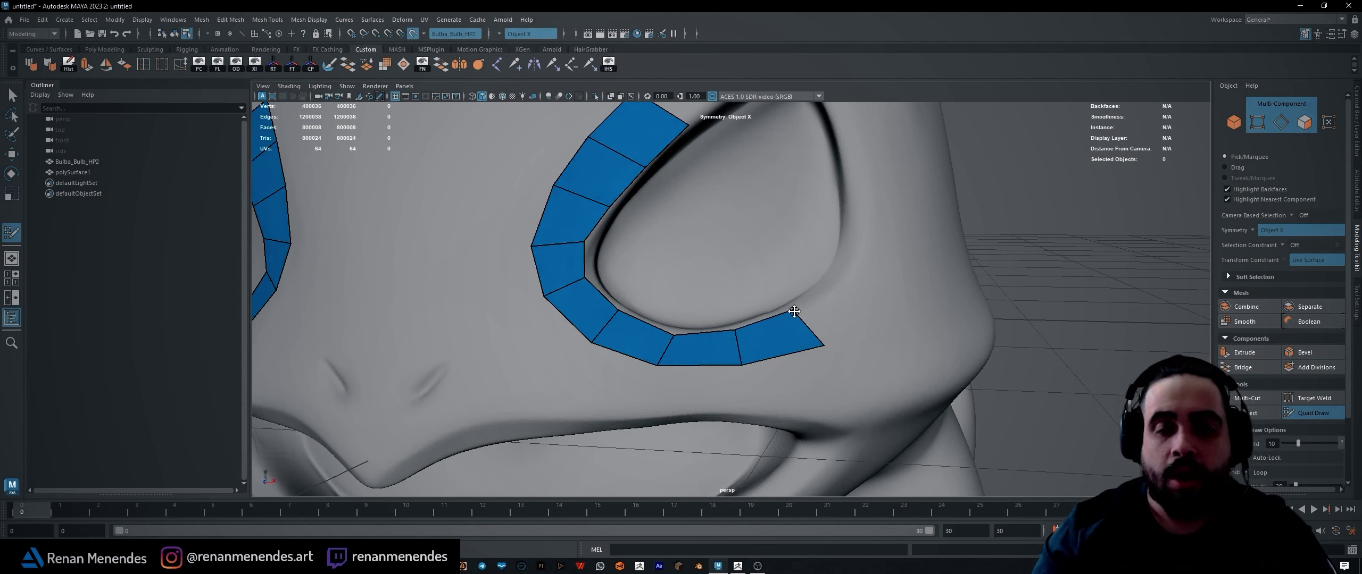
Add one mirrored quad at each end of the eye-rim strip and adjust the neighbouring edges to even out the spacing
left_click_drag(830, 274, 792, 310, "alt")
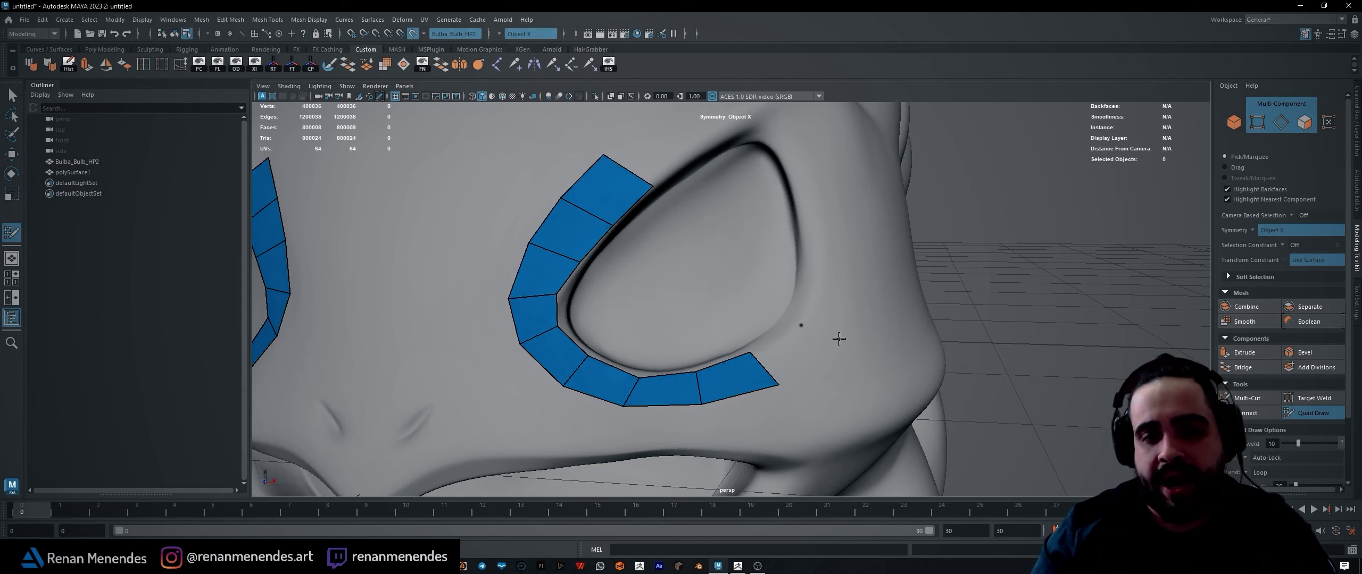
left_click(777, 363, "shift")
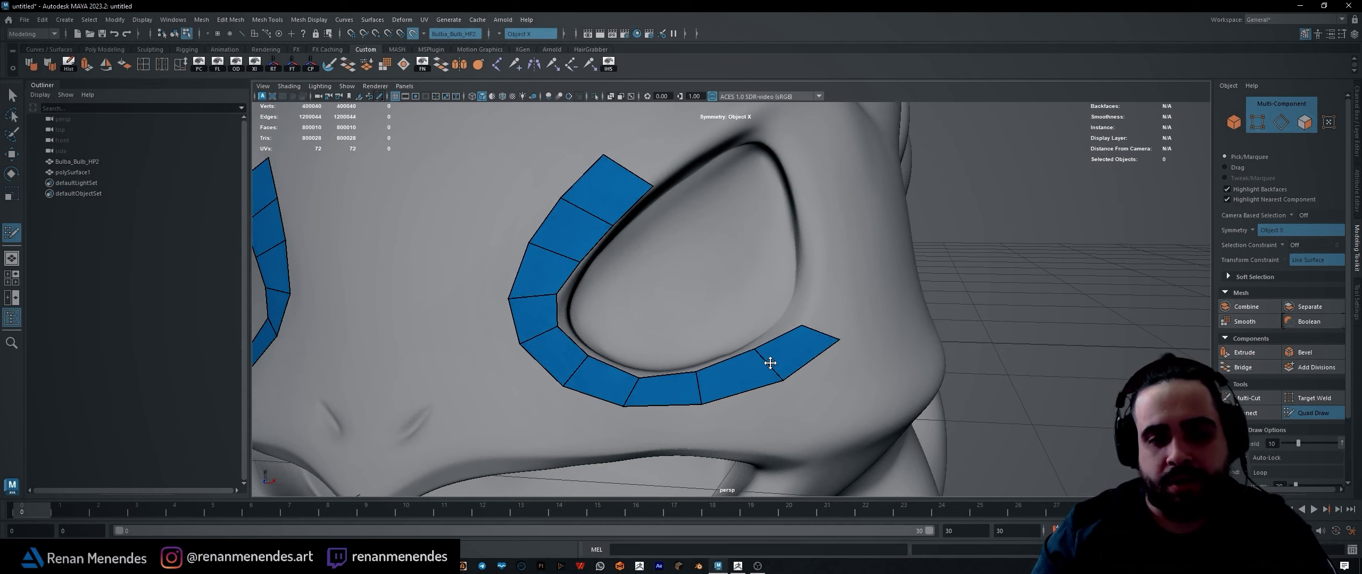
left_click_drag(700, 383, 706, 383)
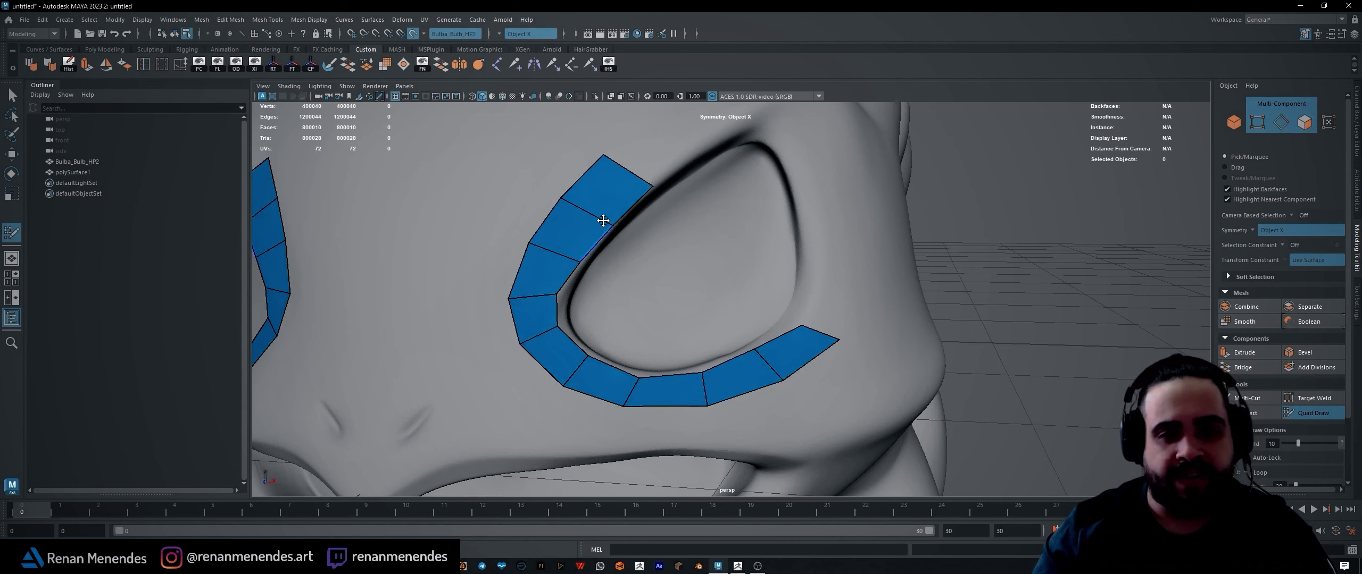
middle_click_drag(596, 225, 600, 257, "alt")
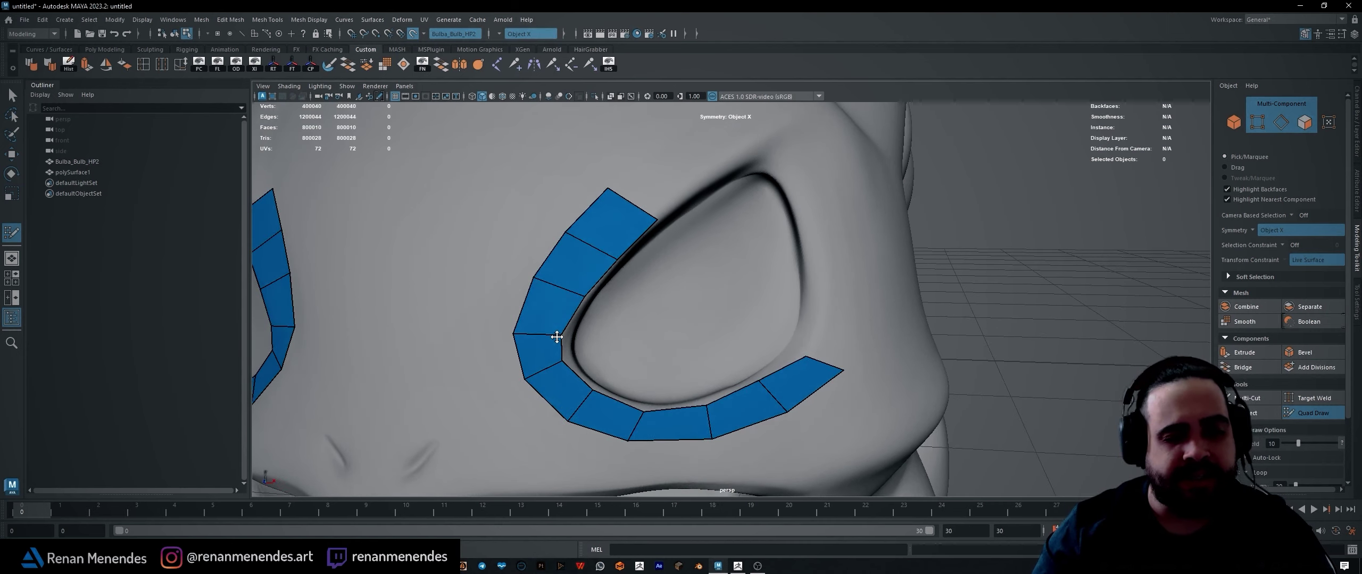
left_click_drag(557, 337, 639, 264, "alt")
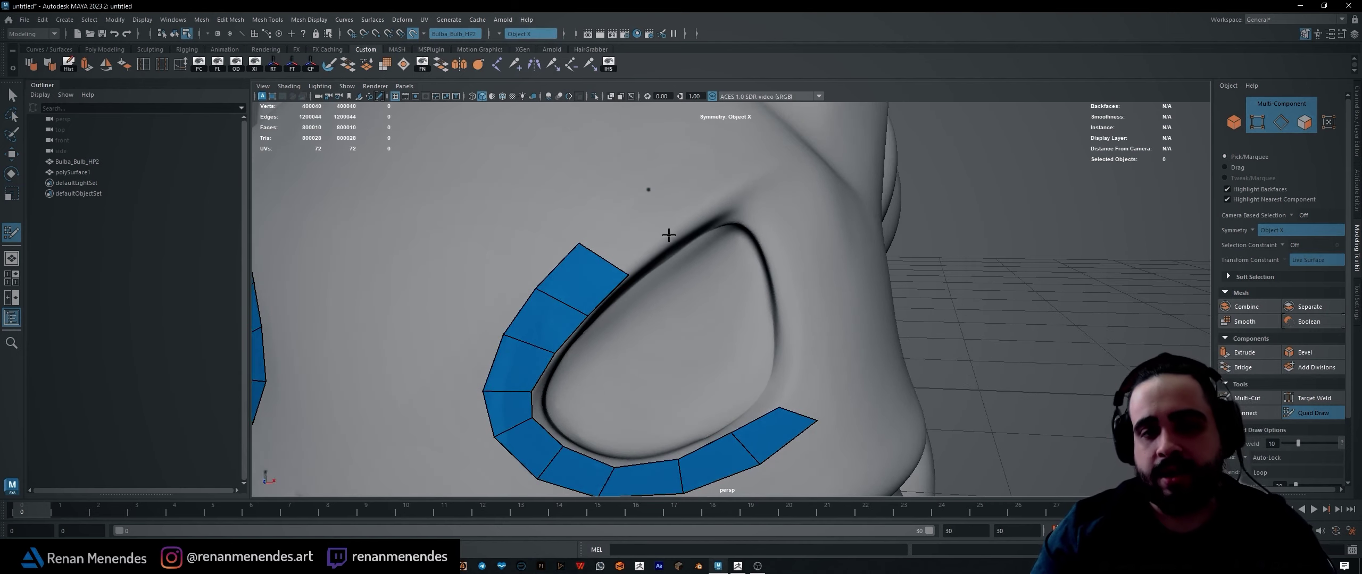
left_click(621, 236, "shift")
left_click_drag(600, 256, 608, 249)
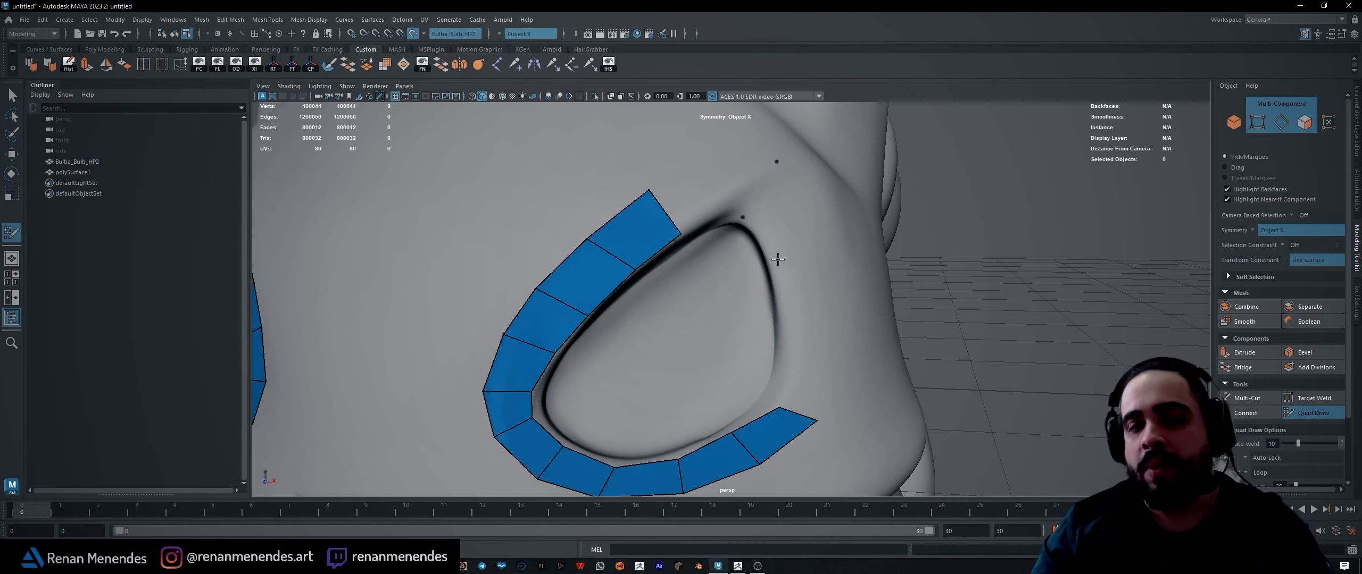
Build three mirrored quads around the eye socket's outer upper corner, joining them to the inner strip and evening out the adjoining edges
left_click(821, 249, "shift")
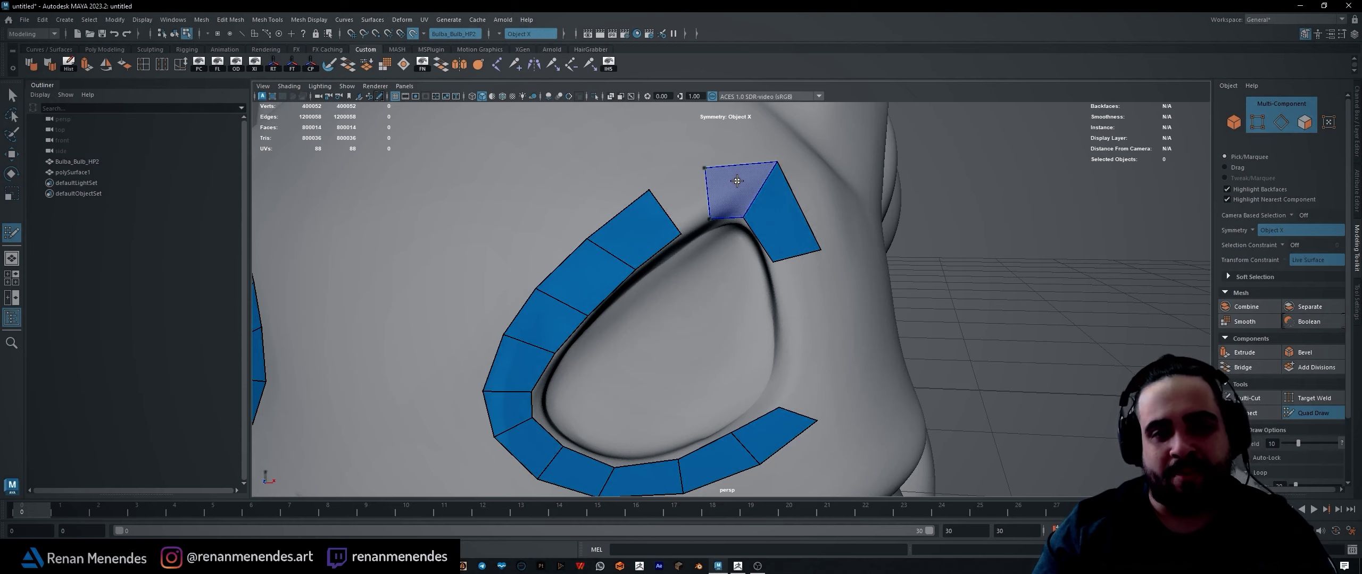
left_click(737, 184, "shift")
left_click(682, 194, "shift")
left_click_drag(667, 216, 653, 224)
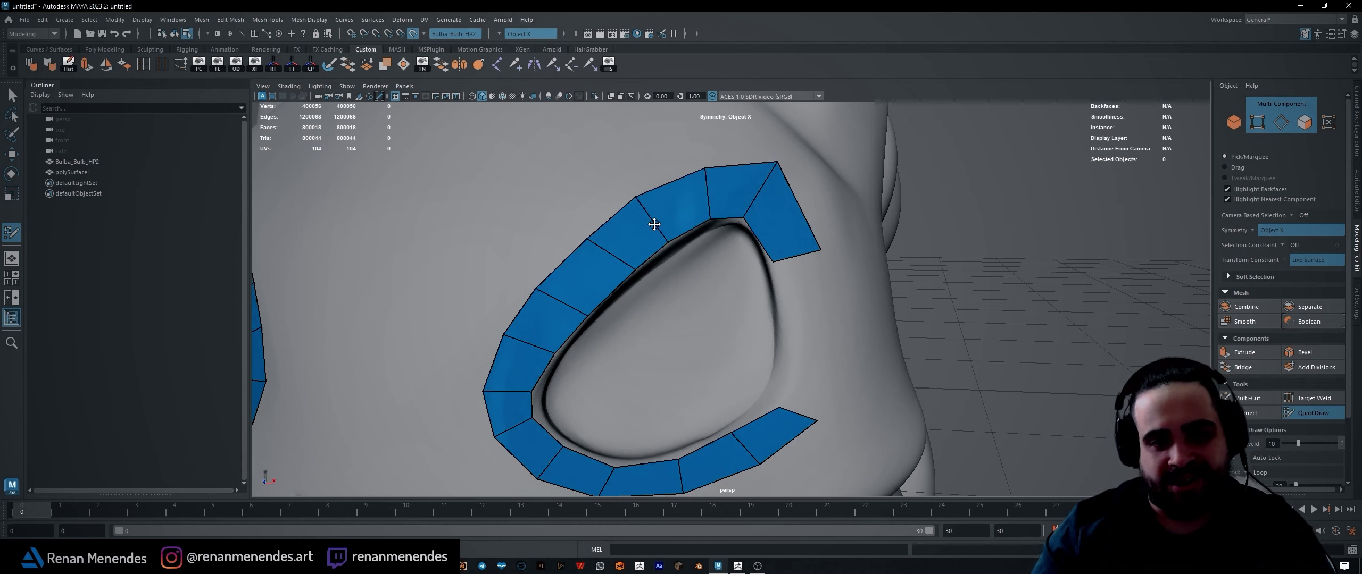
left_click_drag(626, 260, 617, 277)
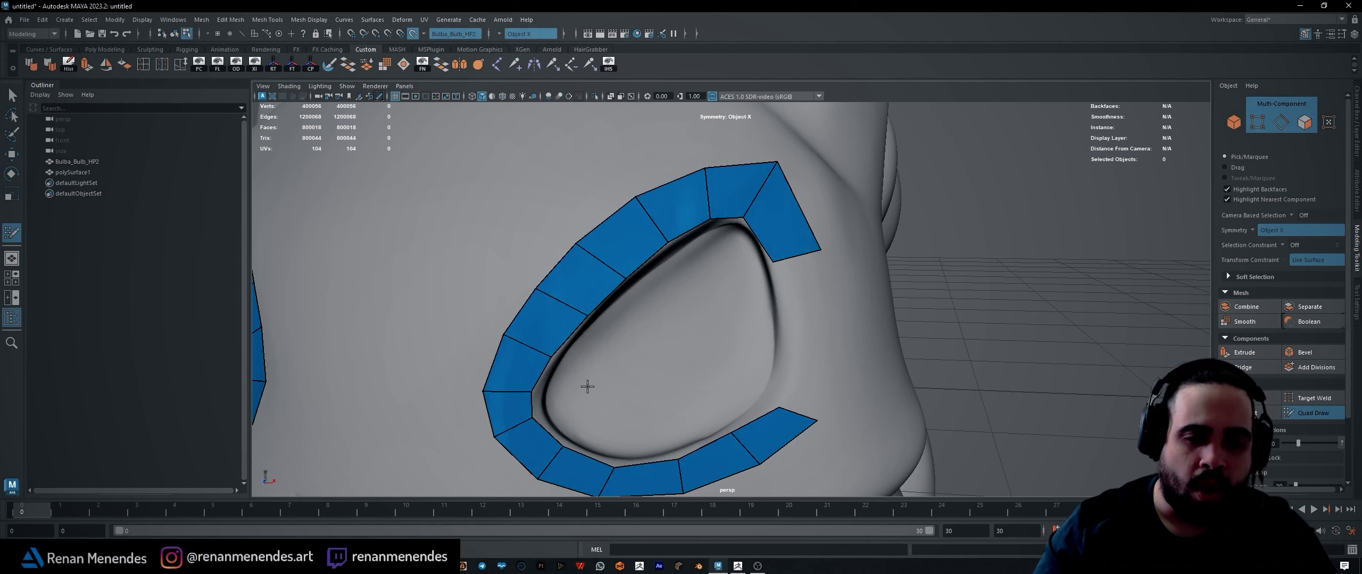
Close the eye loop with three mirrored quads down the socket's outer side, adjusting the lower rim and outer edges for even spacing
mouse_move(553, 355)
left_mouse_down("alt")
mouse_move(498, 360)
mouse_move(536, 386)
left_mouse_up("alt")
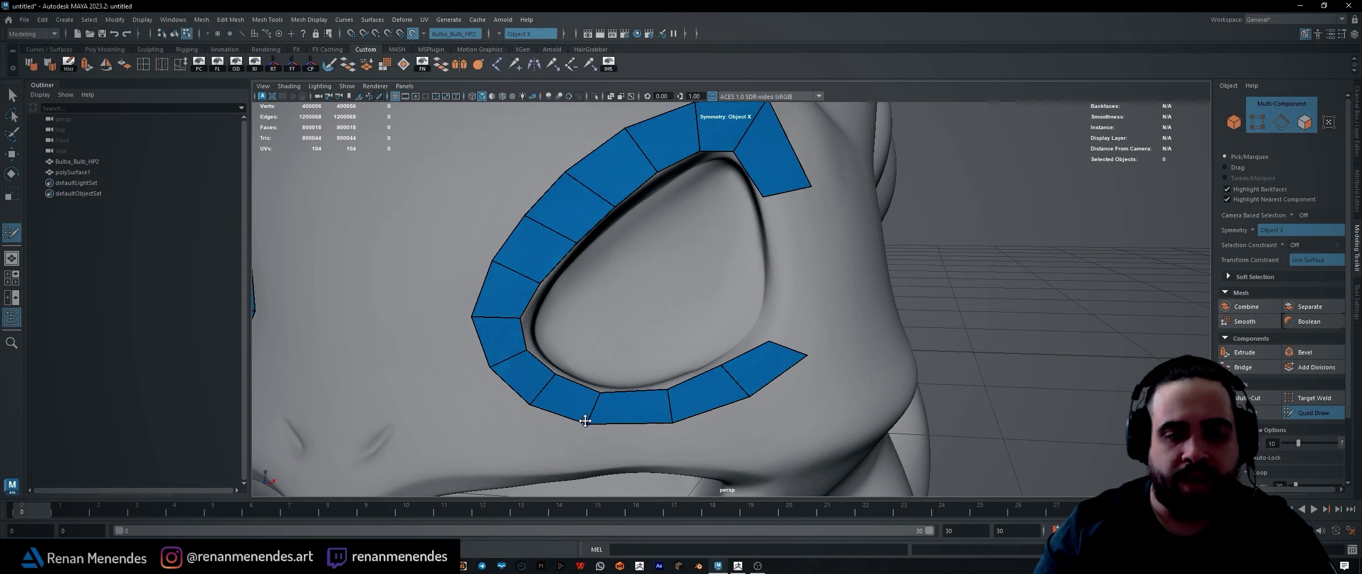
left_click_drag(585, 421, 595, 426)
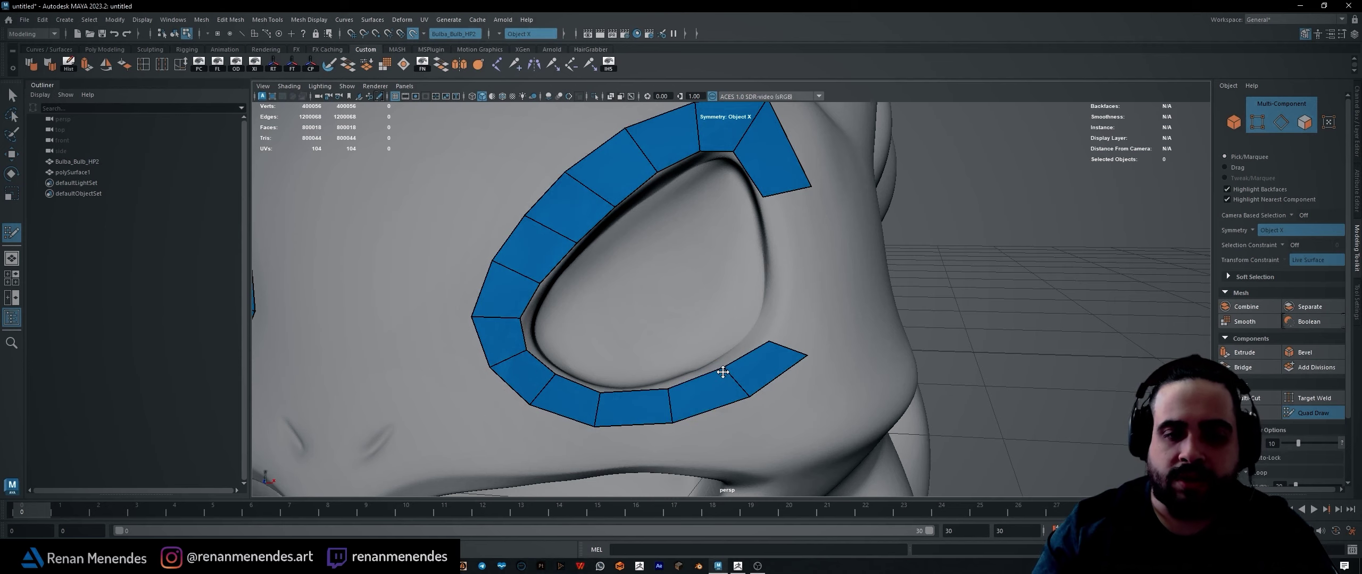
scroll(763, 348, "down", 5)
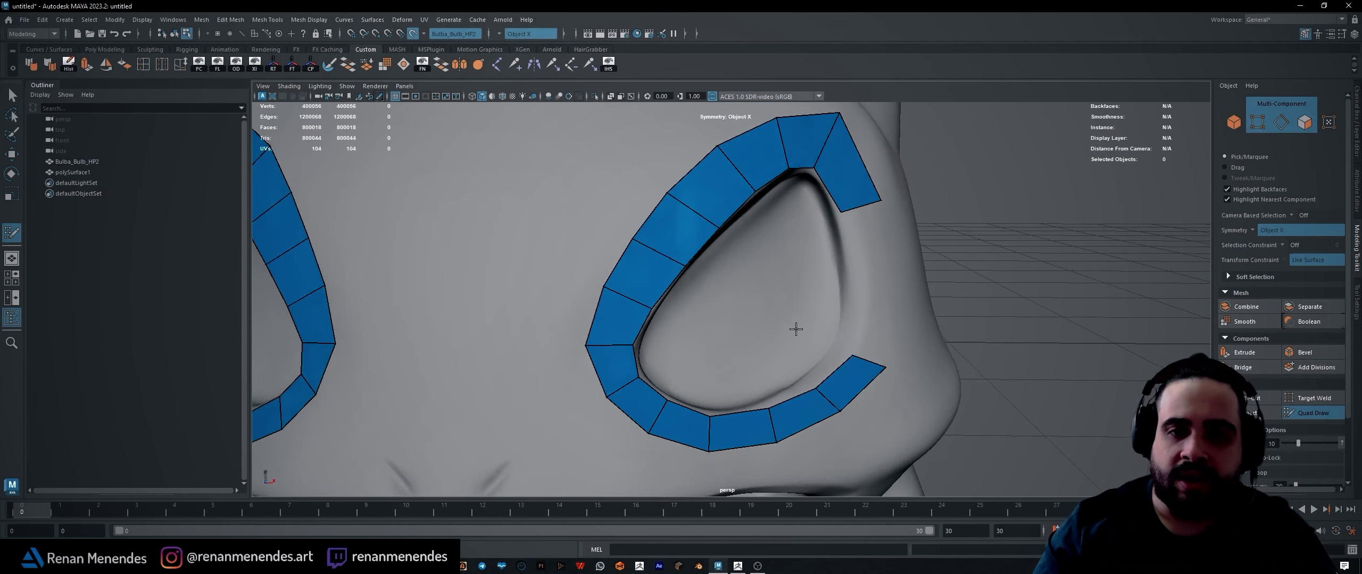
scroll(773, 268, "up", 5)
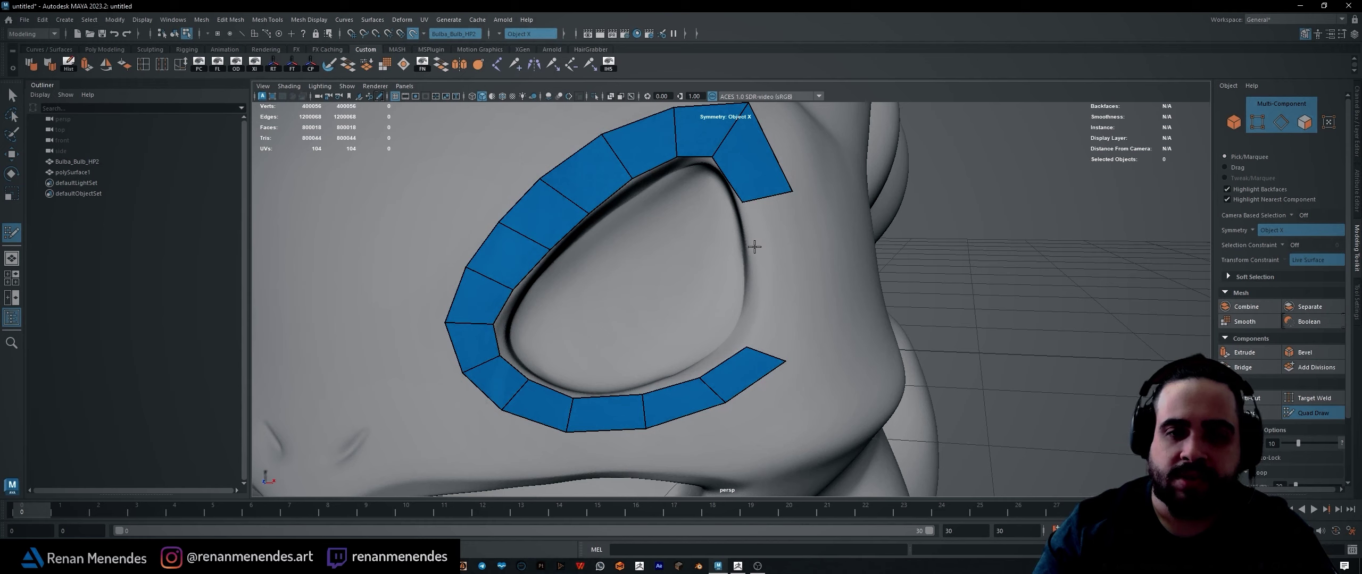
mouse_move(754, 247)
left_mouse_down()
mouse_move(775, 228)
mouse_move(775, 319)
mouse_move(776, 298)
left_mouse_up()
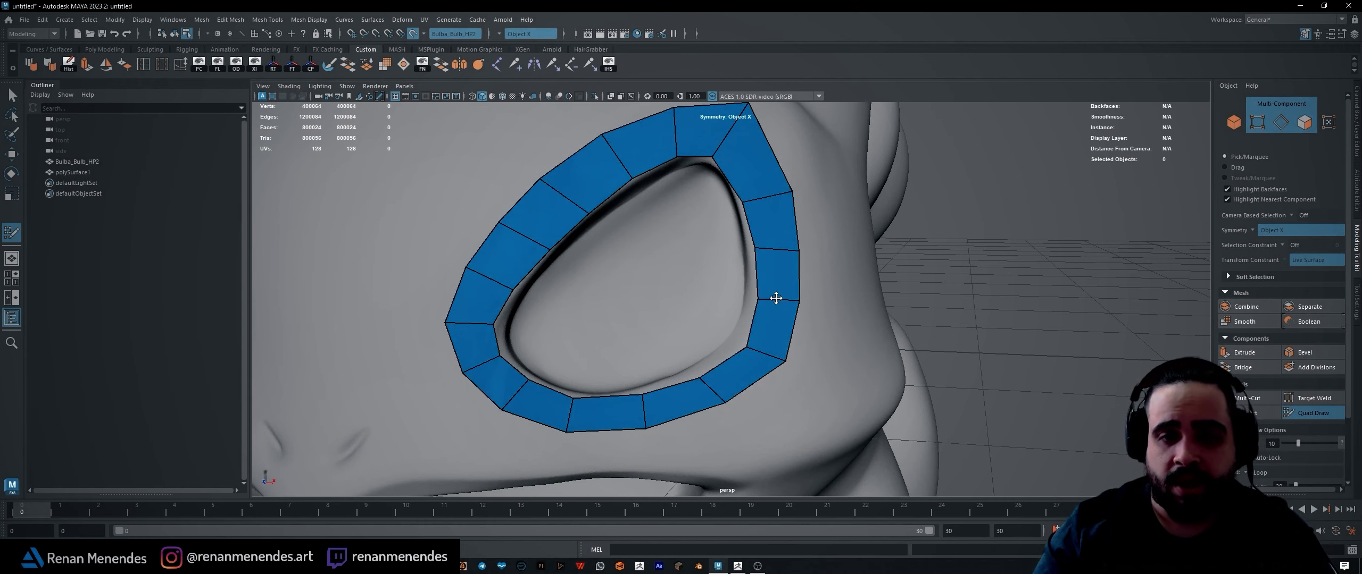
mouse_move(748, 249)
left_mouse_down("shift")
mouse_move(739, 119)
mouse_move(765, 190)
left_mouse_up("shift")
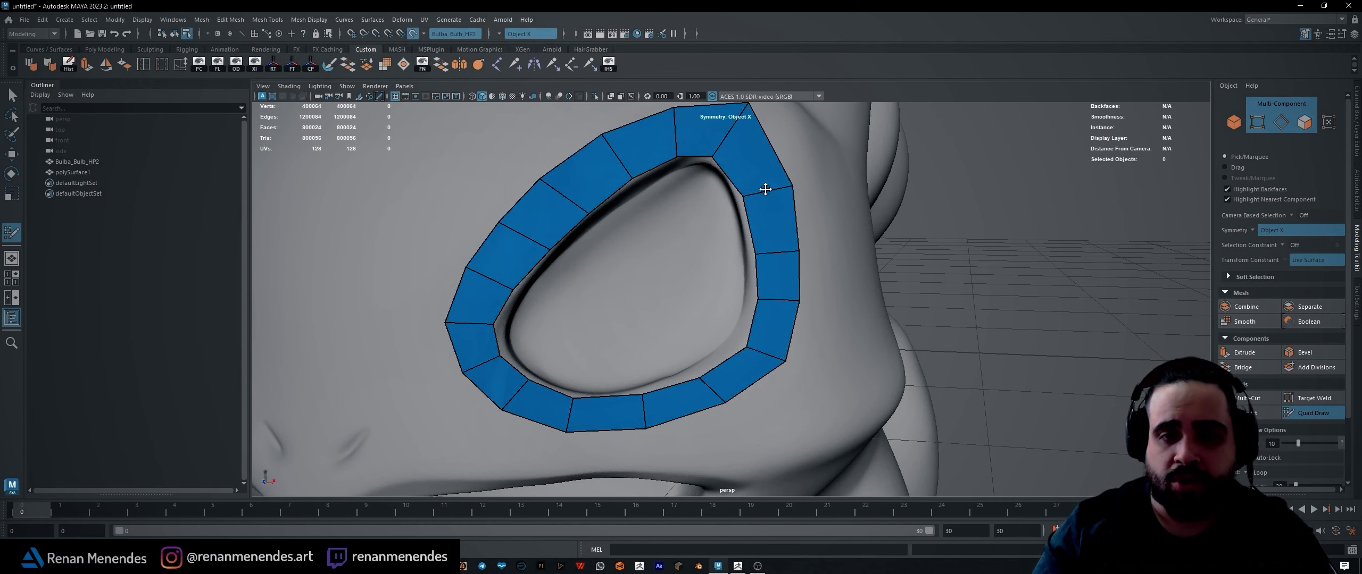
Try inserting an edge loop around the middle of the mirrored eye rings
scroll(673, 231, "down", 5)
left_click_drag(673, 231, 845, 331, "alt")
scroll(721, 267, "up", 5)
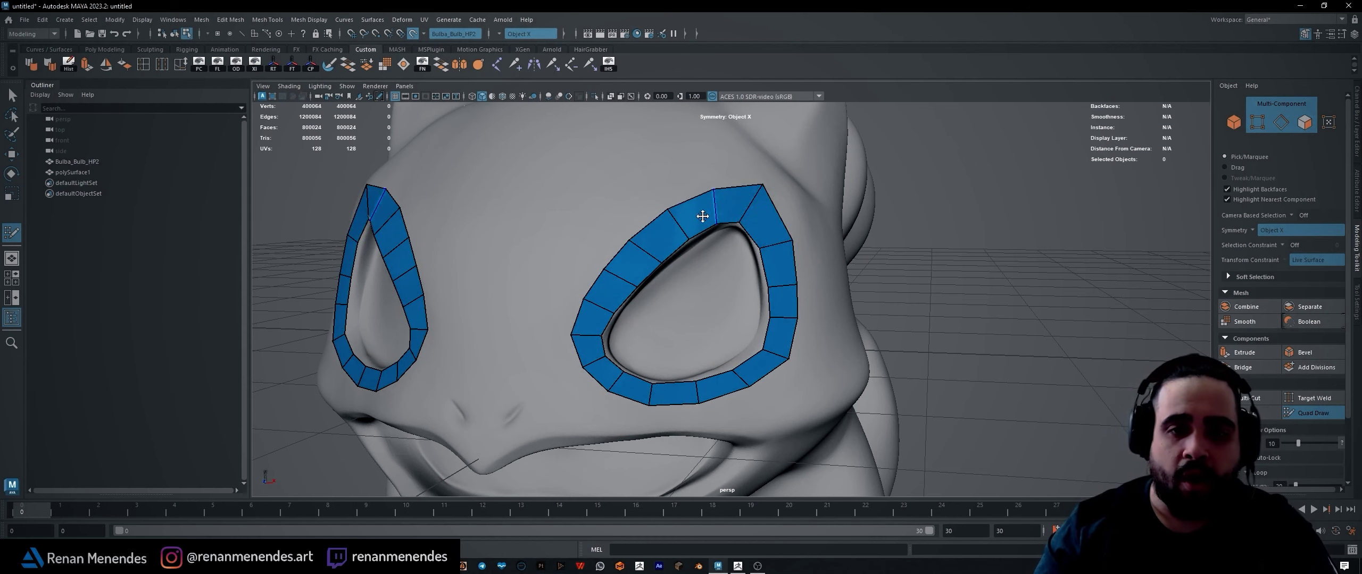
left_click(671, 222, "ctrl")
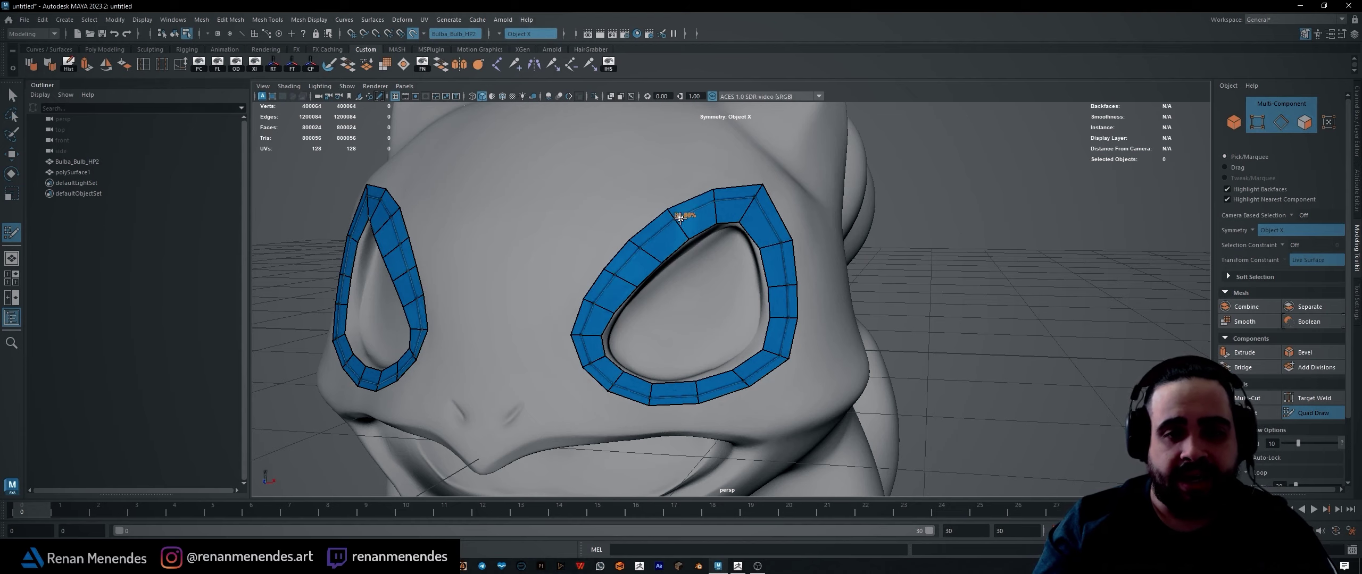
Draw a V-shaped strip of three mirrored quads from the centre above the upper lip up around the outside of the nostrils
left_click_drag(683, 222, 638, 267, "alt")
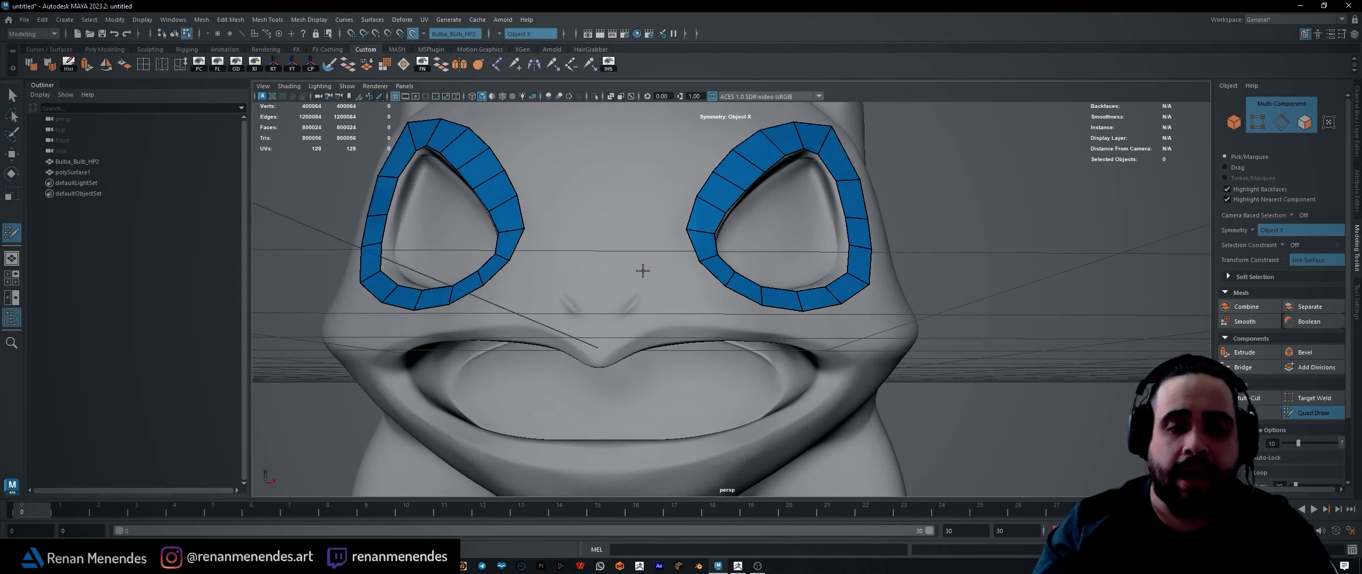
scroll(565, 352, "up", 5)
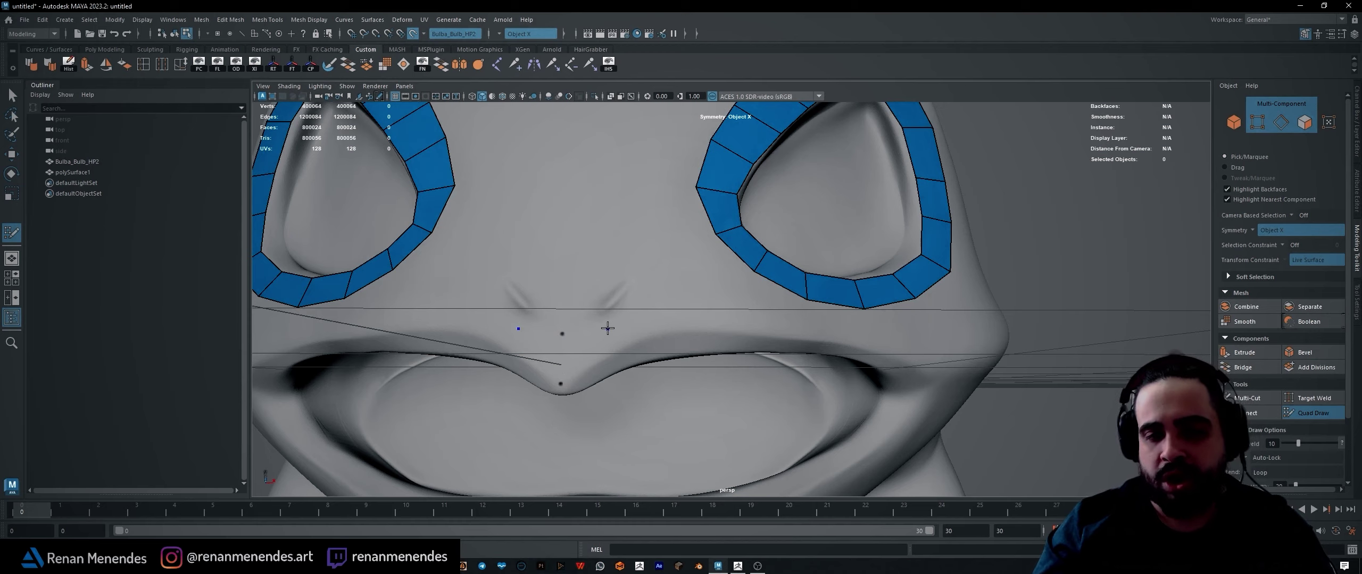
left_click(580, 345, "shift")
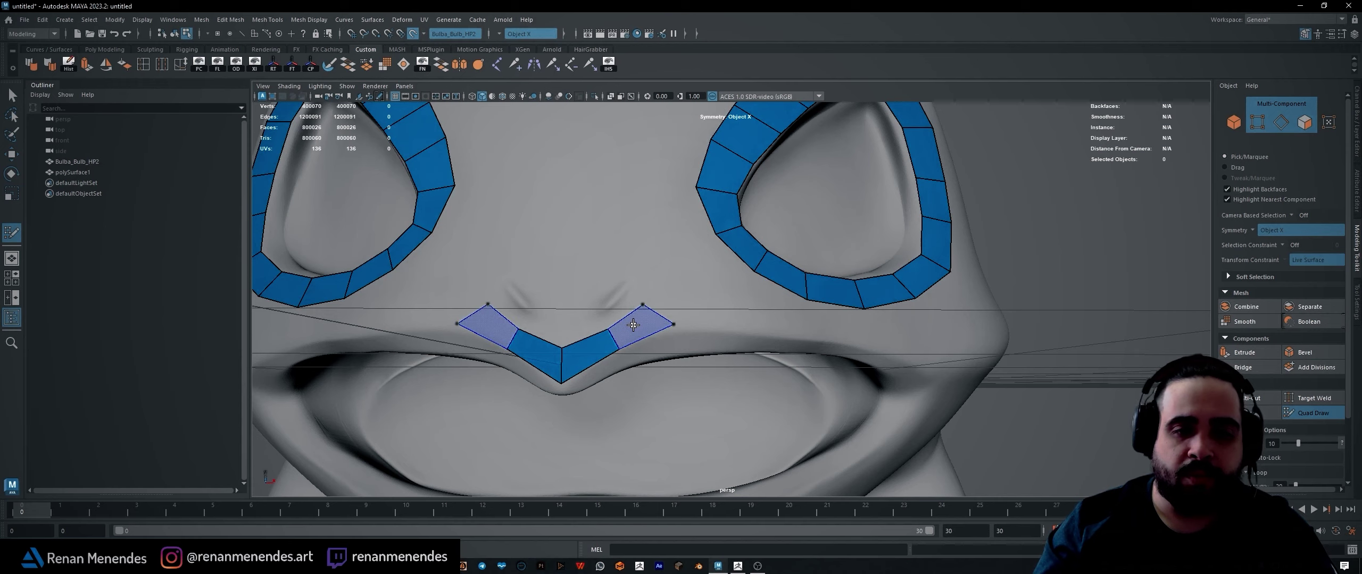
left_click(674, 323, "shift")
left_click_drag(670, 323, 638, 299)
left_click(682, 268)
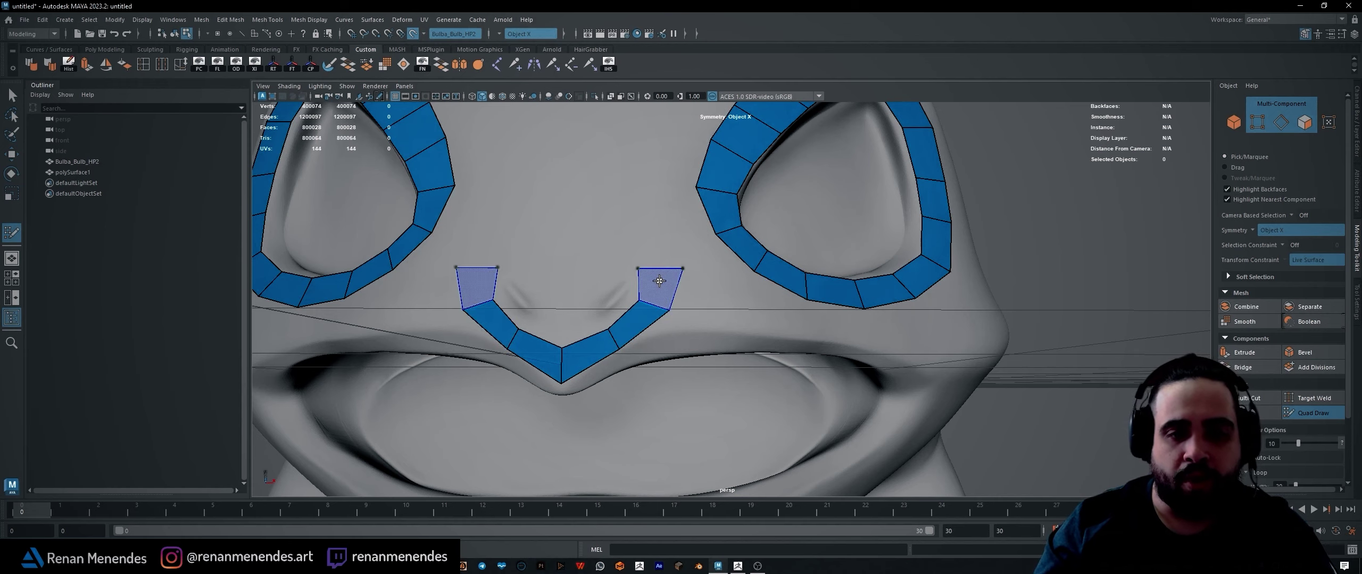
left_click(658, 287, "shift")
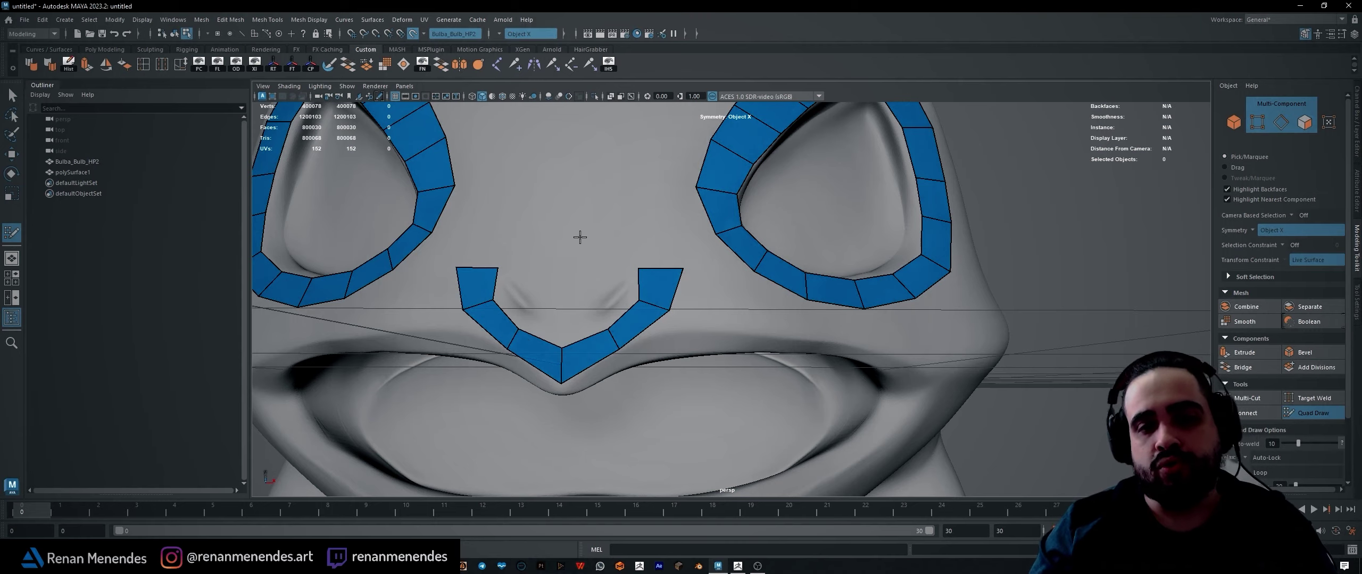
Bridge the inner sides of the two eye loops with a row of two mirrored quads, merging their vertices on the centre line
left_click_drag(452, 292, 479, 226, "alt")
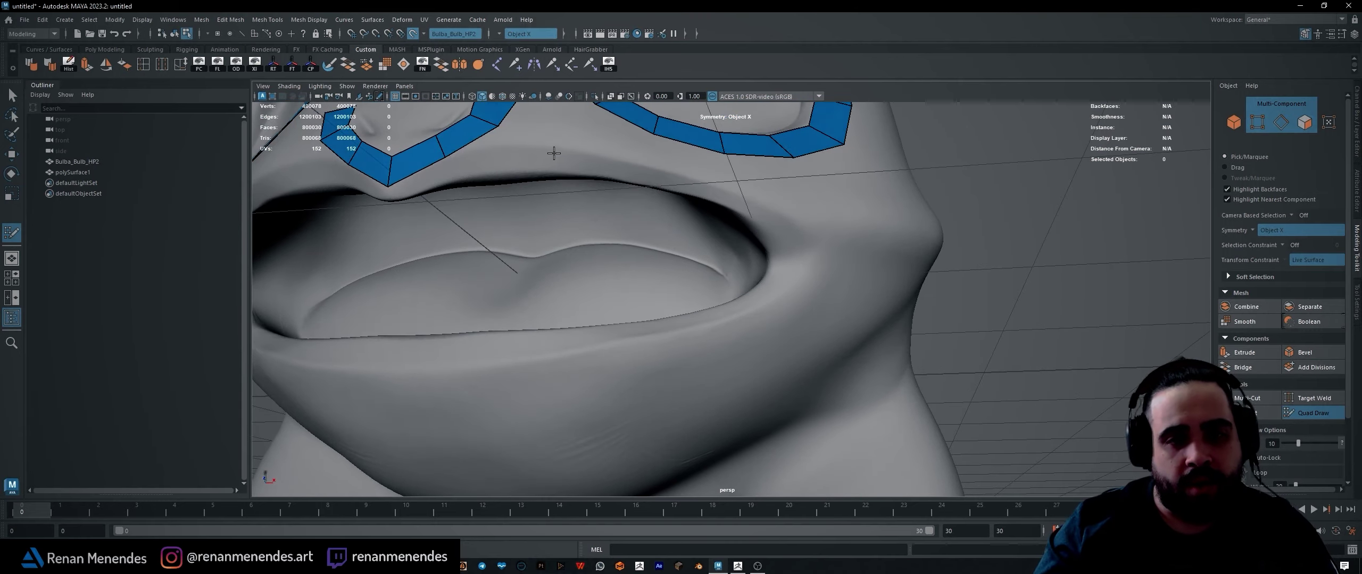
left_click_drag(787, 263, 679, 275, "alt")
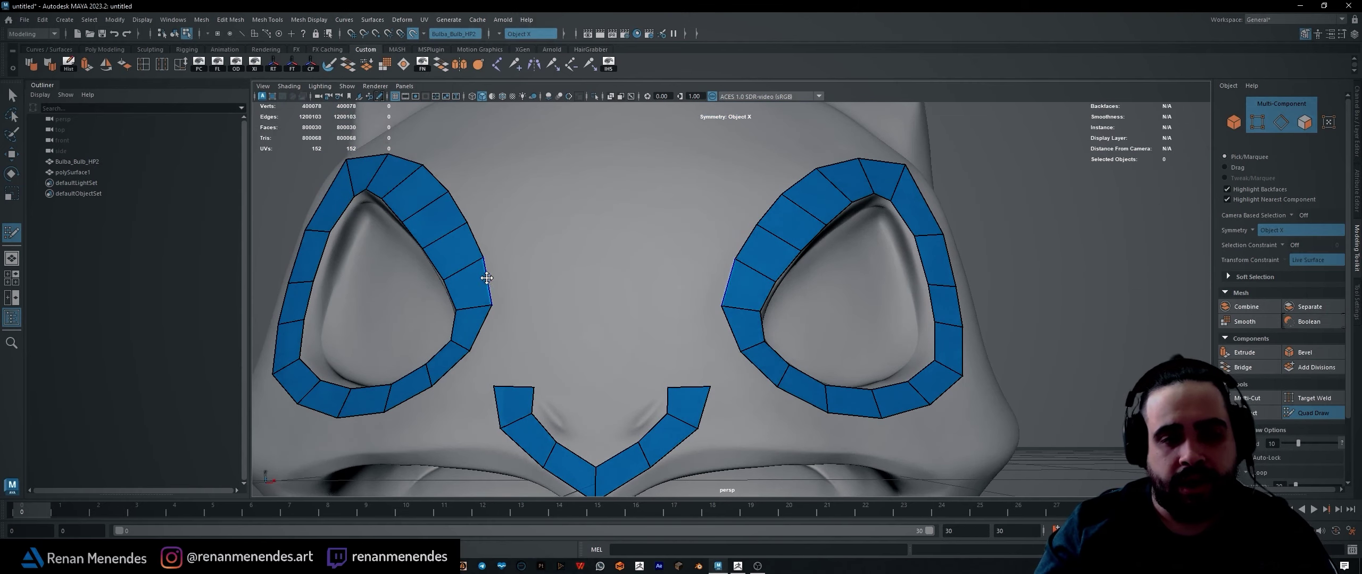
left_click(707, 276, "shift")
scroll(612, 256, "up", 2)
left_click_drag(658, 272, 595, 245)
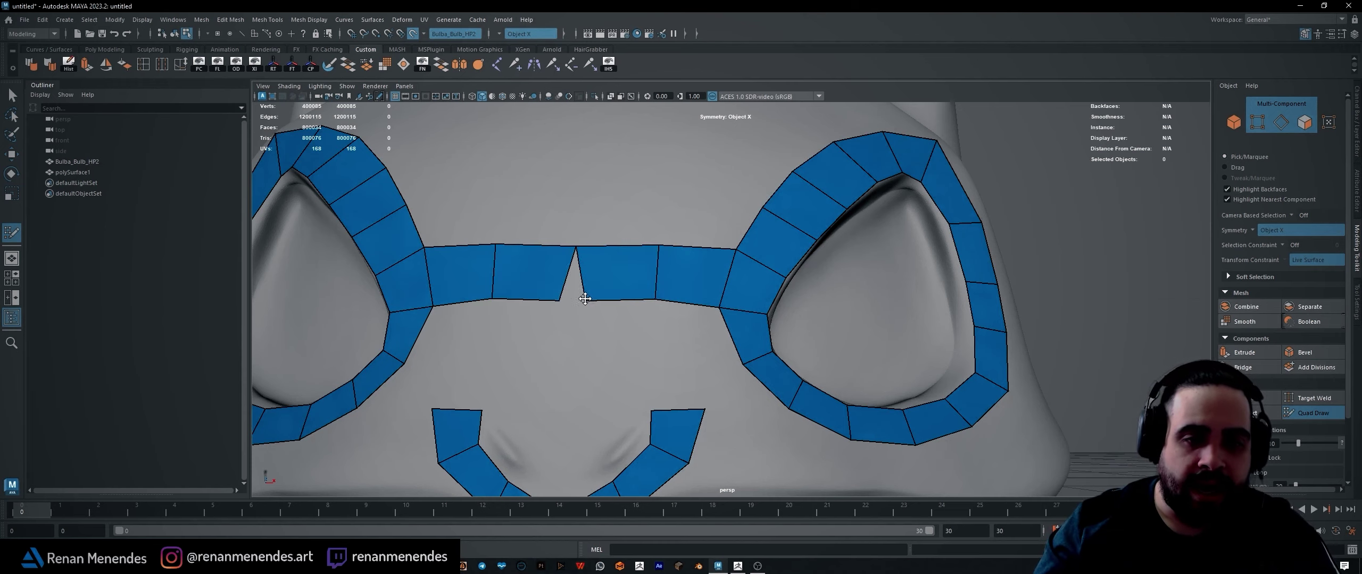
mouse_move(588, 298)
left_mouse_down()
mouse_move(572, 296)
mouse_move(611, 320)
mouse_move(608, 292)
mouse_move(605, 316)
mouse_move(573, 300)
left_mouse_up()
Add a second row of two mirrored quads above the bridge, replacing the misshapen centre face and merging the vertices on the centre line
left_click(664, 191)
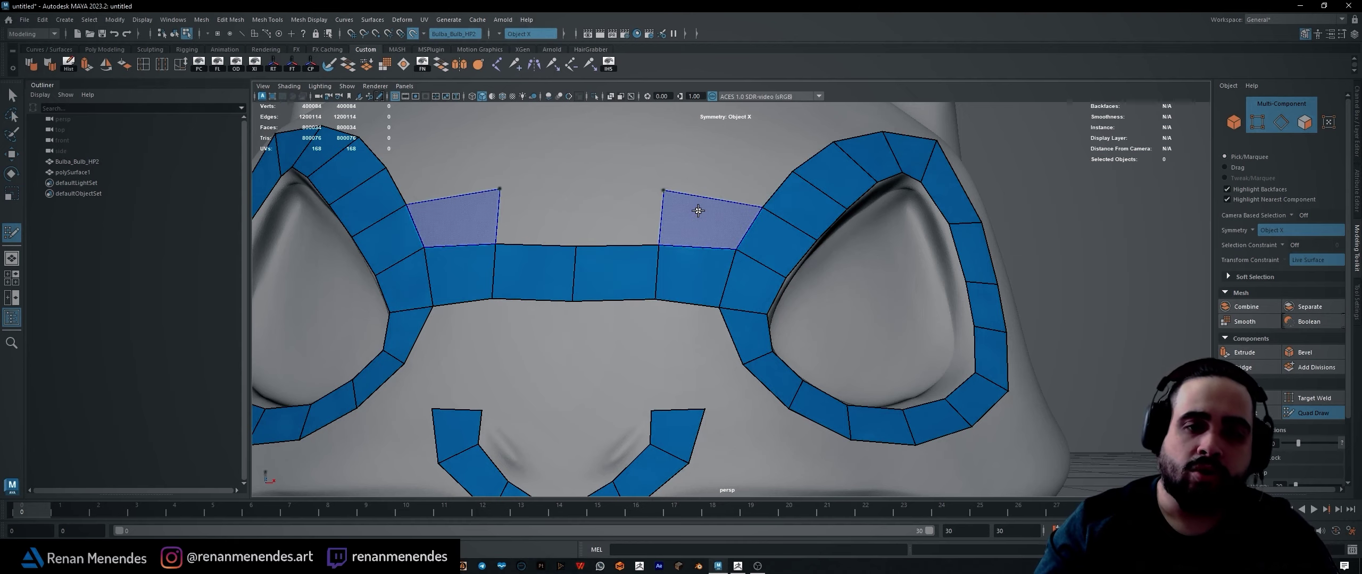
left_click(698, 212, "shift")
left_click(525, 220, "shift")
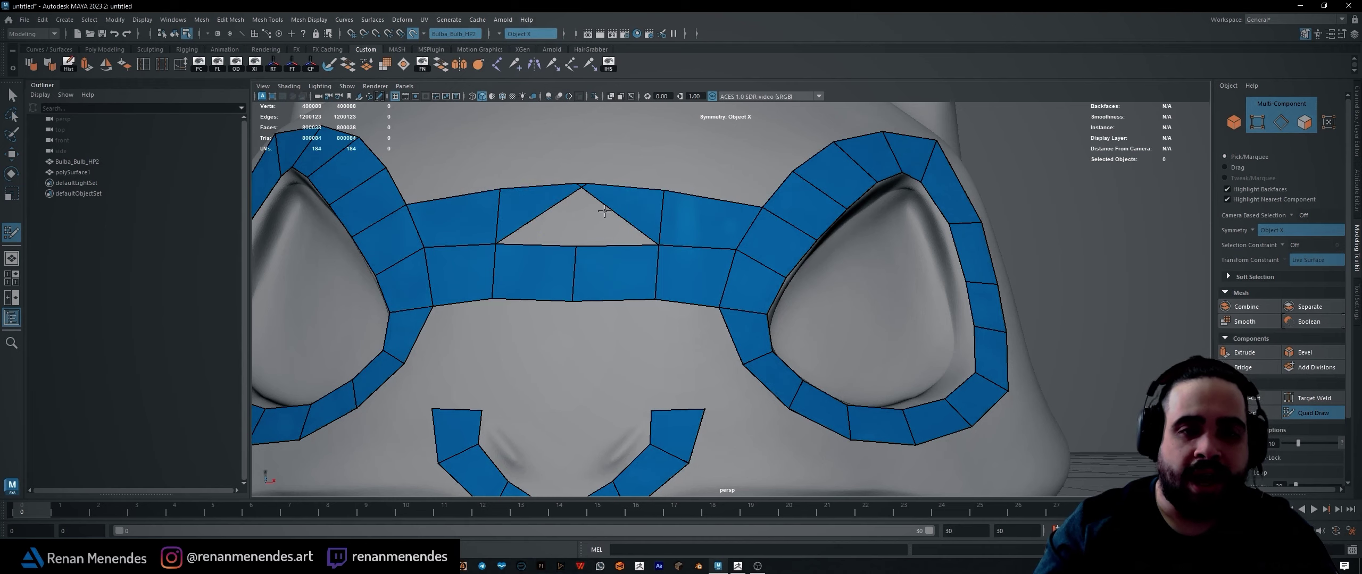
key("ctrl+z")
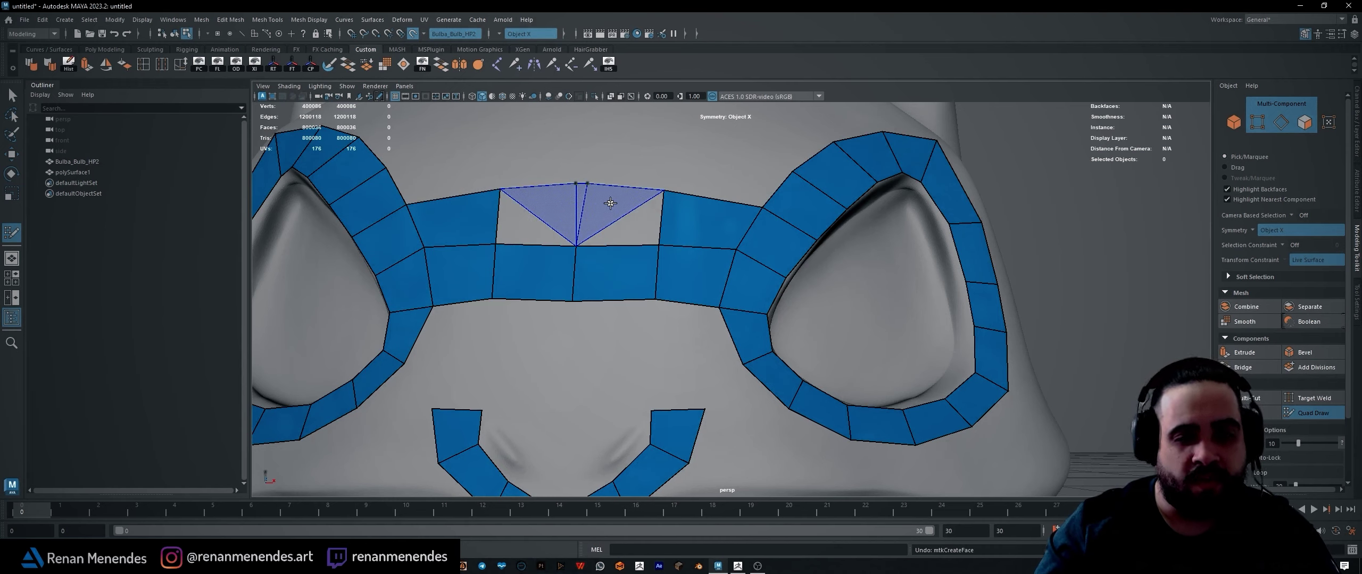
left_click(611, 209, "shift")
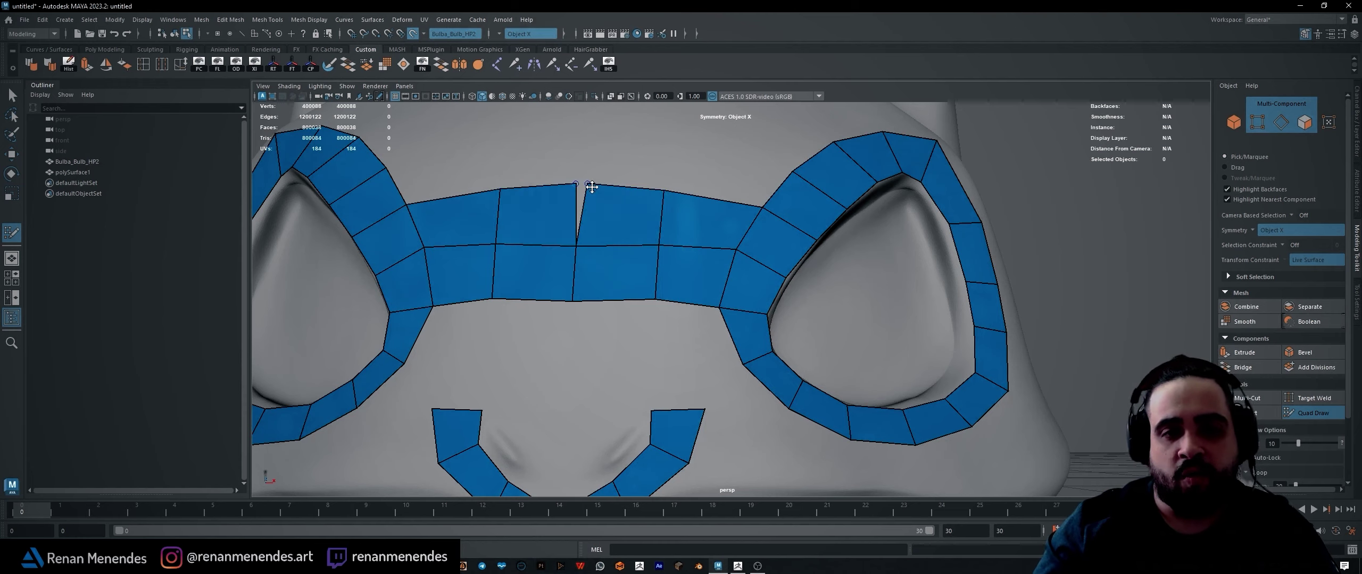
left_click_drag(585, 185, 578, 184)
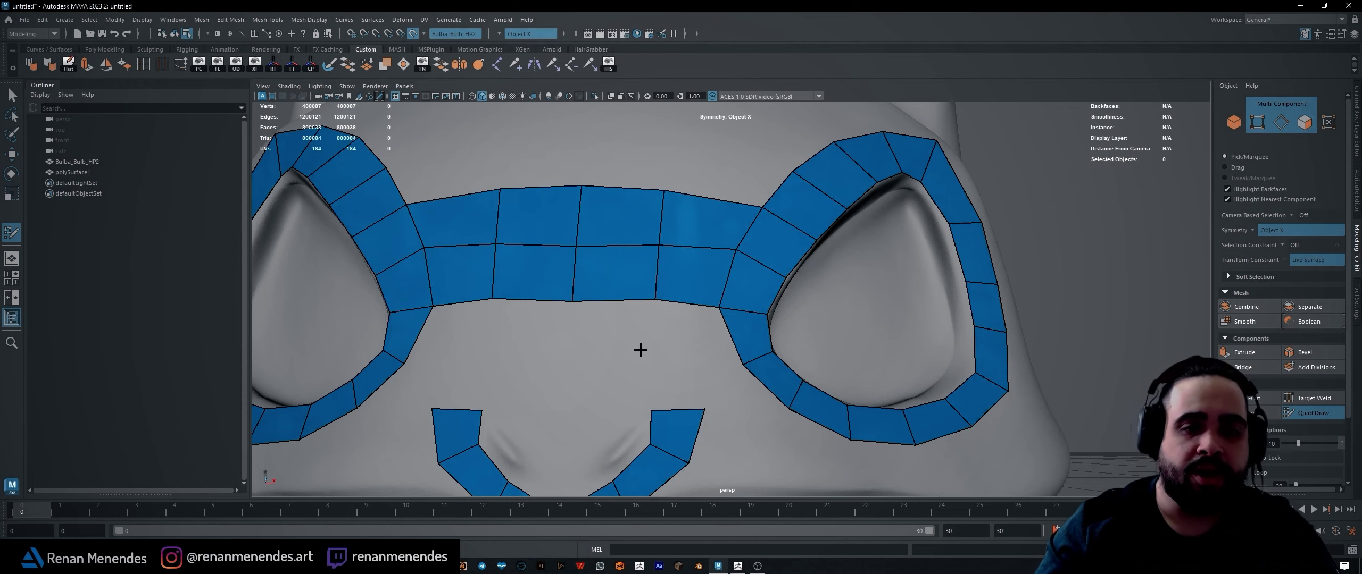
Add one more row of mirrored quads above the eye bridge and another below it, joined along the centre line
left_click(740, 155, "shift")
left_click(607, 144, "shift")
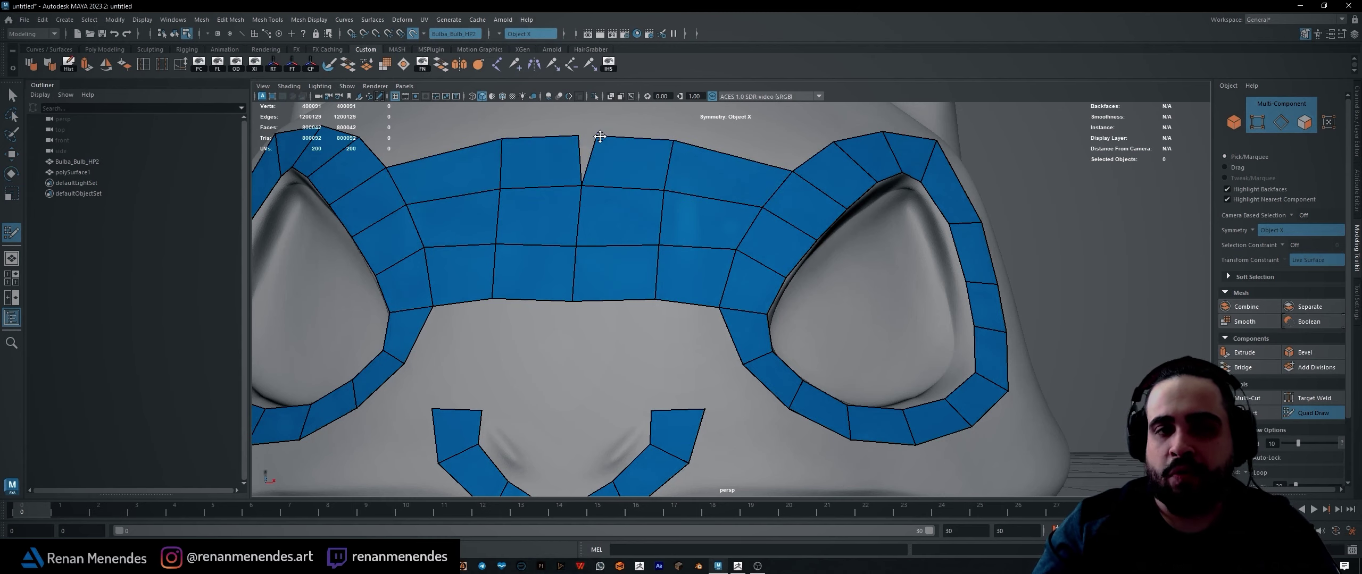
left_click_drag(596, 136, 581, 136)
scroll(641, 182, "down", 5)
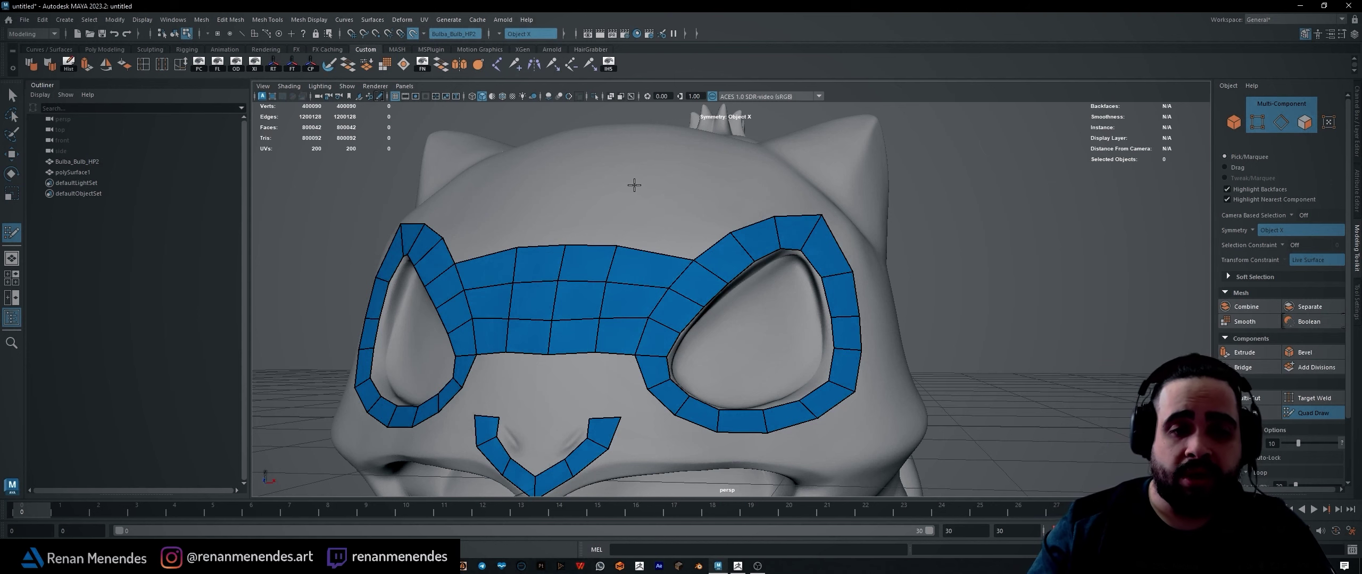
scroll(702, 360, "up", 3)
left_click(665, 346, "shift")
left_click(713, 339, "shift")
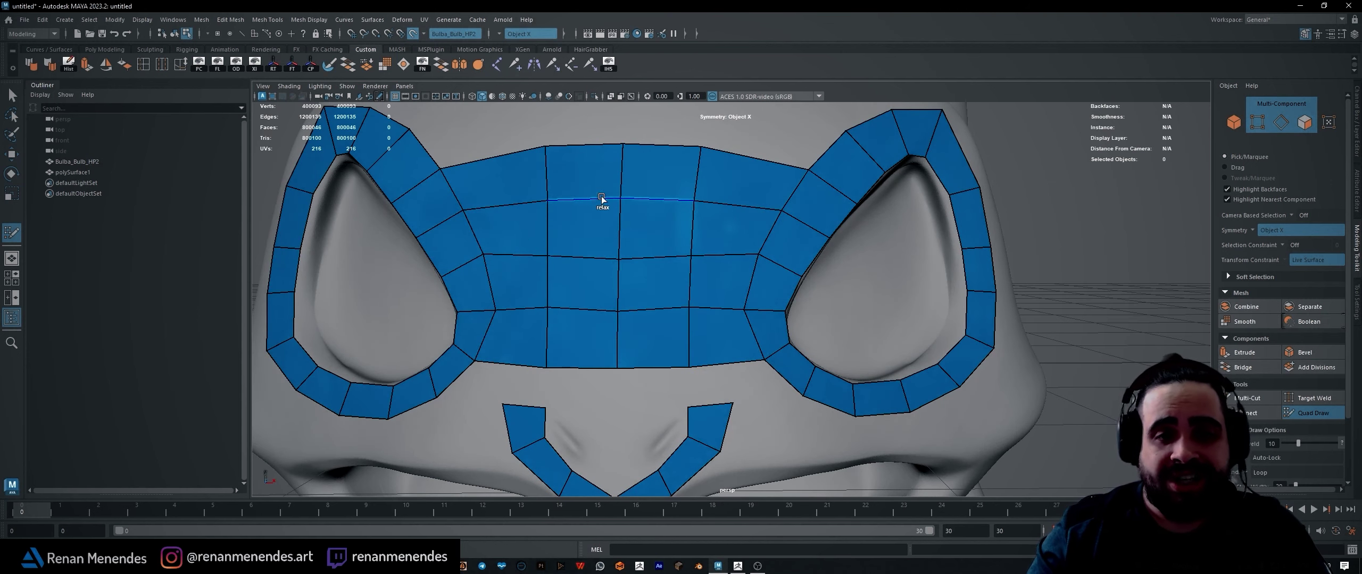
Insert mirrored vertical edge loops through the quad columns of the forehead patch between the eyes
left_click(661, 201, "ctrl")
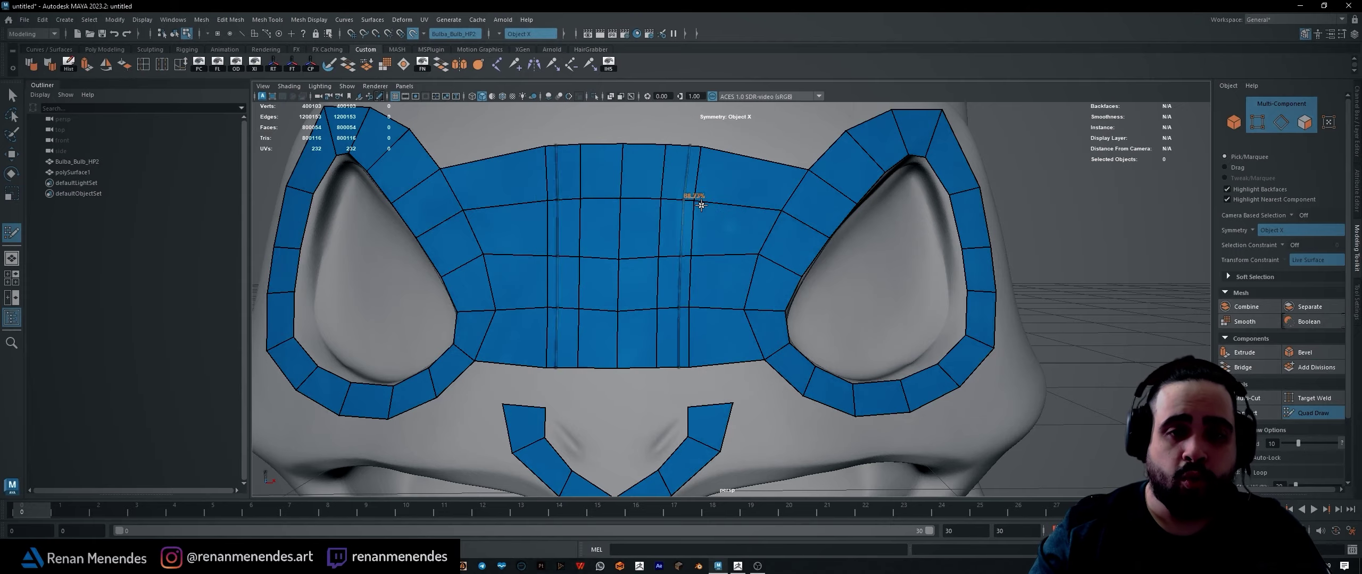
left_click(730, 204, "ctrl")
mouse_move(724, 228)
left_mouse_down("alt")
mouse_move(684, 280)
mouse_move(582, 264)
mouse_move(684, 234)
left_mouse_up("alt")
left_click(665, 226, "ctrl")
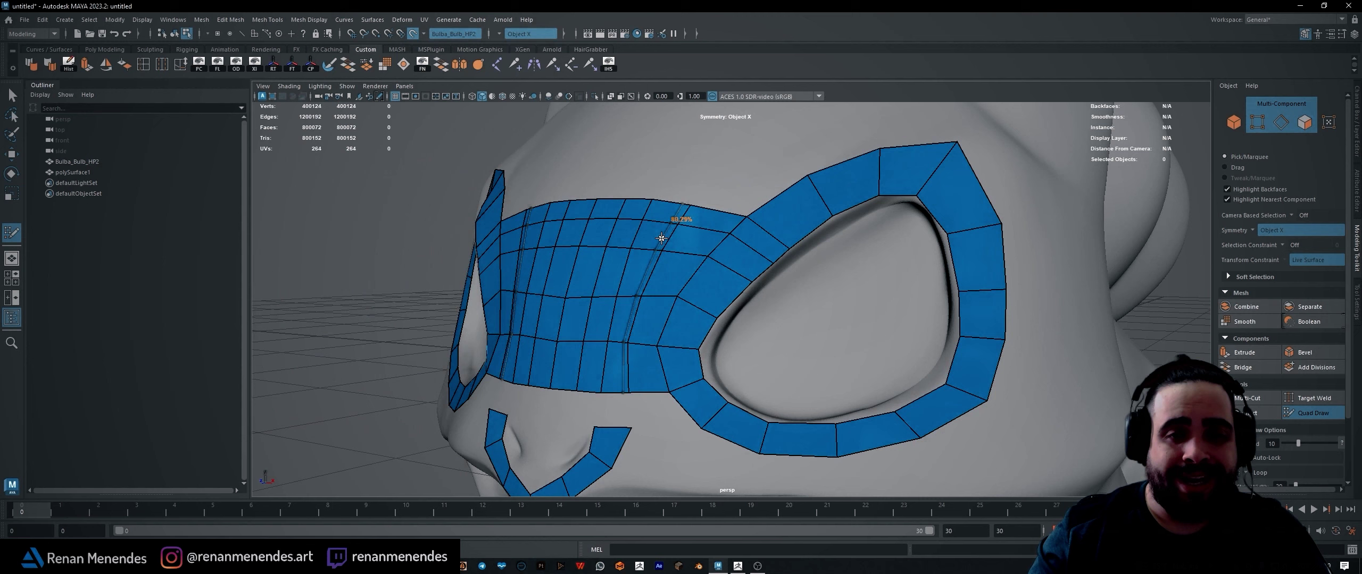
Insert three horizontal edge loops through the rows of the forehead patch between the eyes
left_click(657, 272, "ctrl")
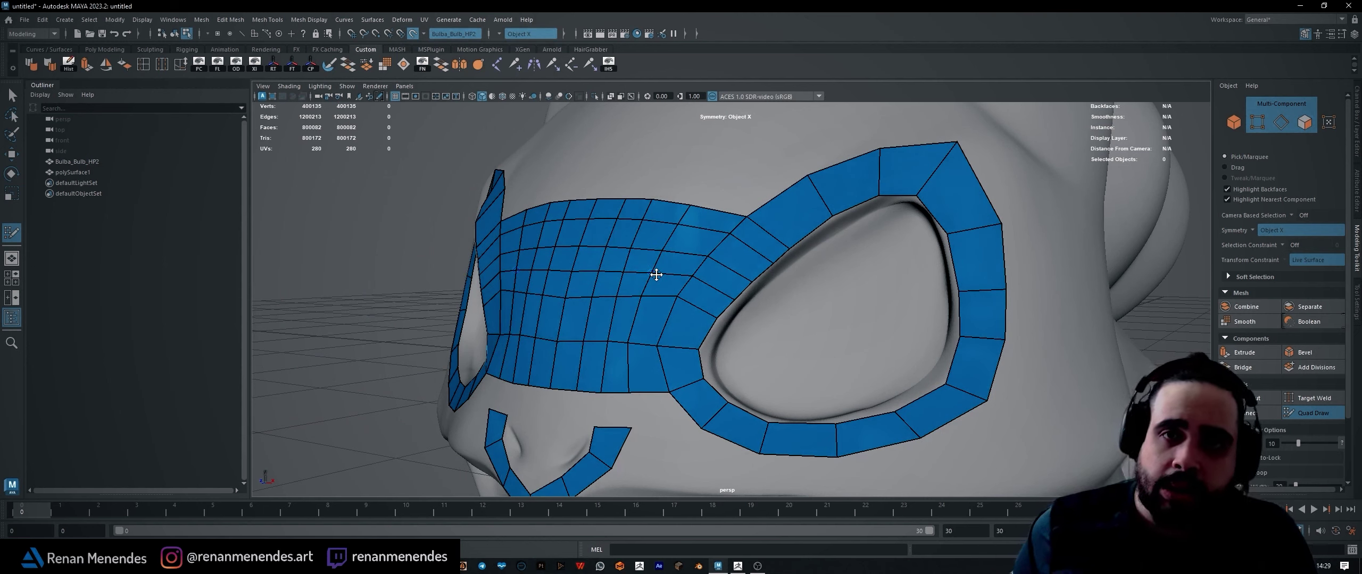
left_click(666, 321, "ctrl")
left_click(665, 368, "ctrl")
Insert mirrored concentric edge loops around both eye rings
left_click_drag(630, 284, 721, 254, "alt")
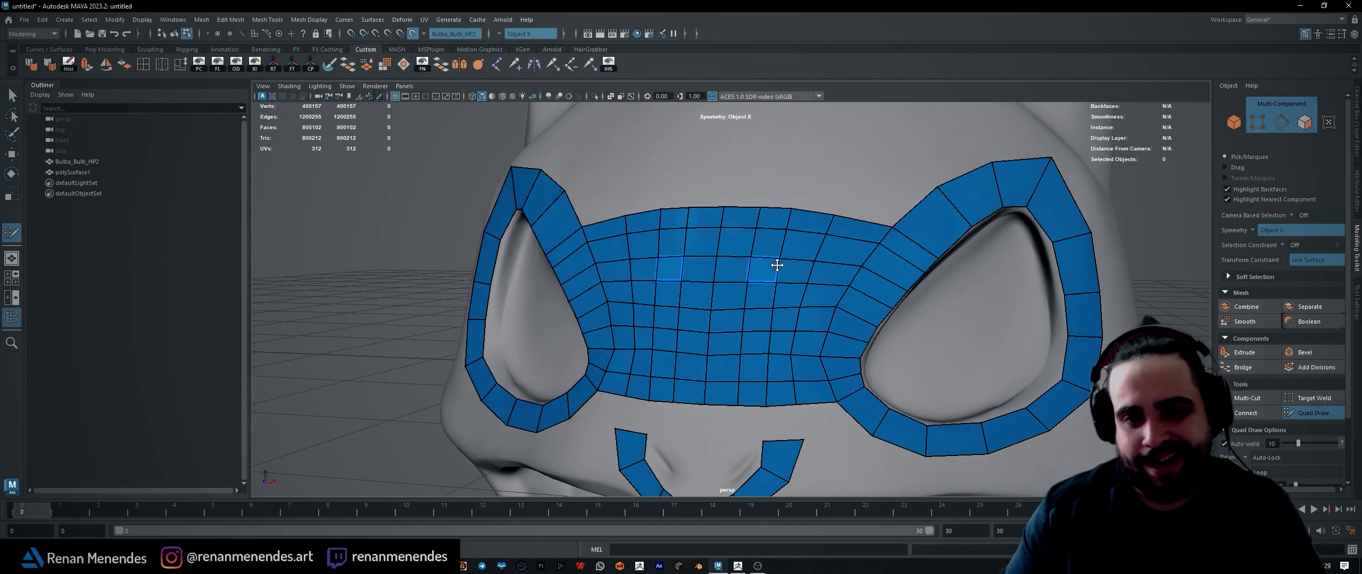
left_click(881, 272, "ctrl")
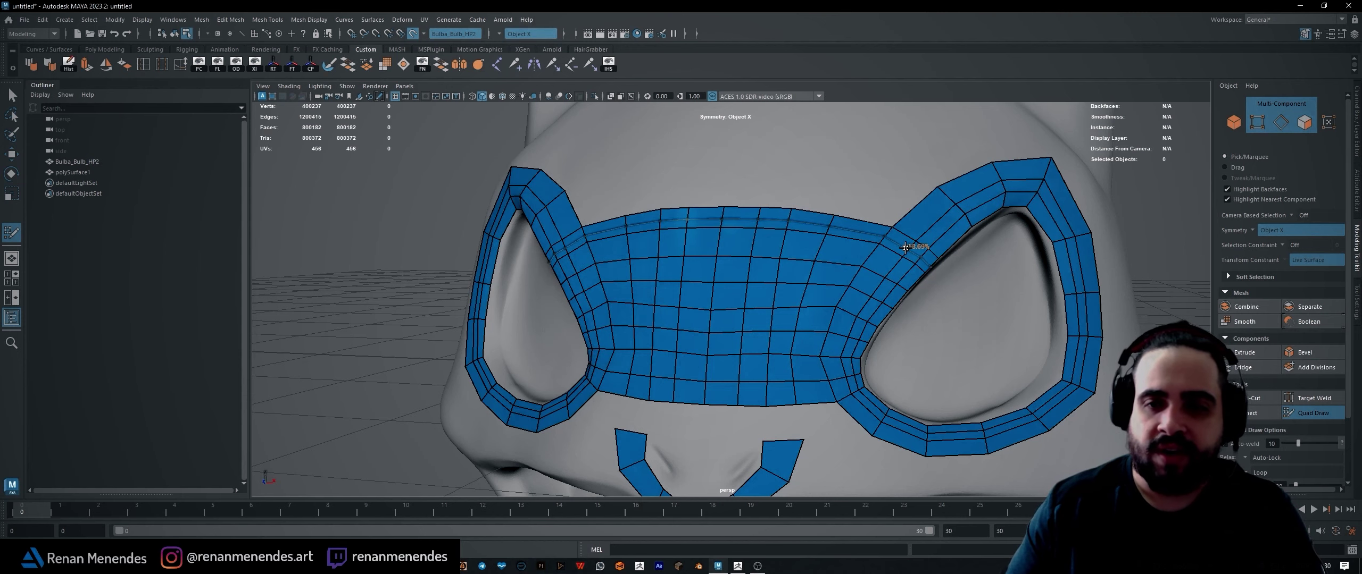
left_click(907, 231, "ctrl")
left_click(883, 242, "ctrl")
Relax the dense quads of the forehead patch to even out their spacing
left_click_drag(748, 268, 696, 271, "alt")
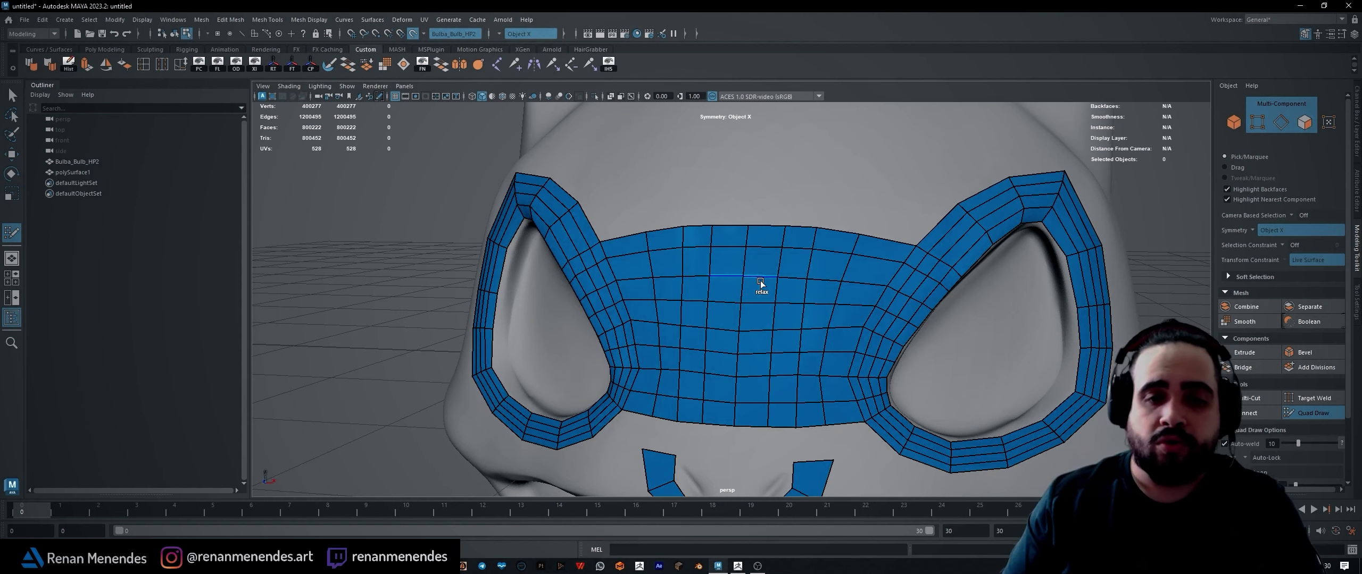
mouse_move(749, 310)
left_mouse_down("shift")
mouse_move(818, 294)
mouse_move(762, 334)
mouse_move(817, 344)
mouse_move(796, 389)
mouse_move(837, 401)
mouse_move(798, 269)
left_mouse_up("shift")
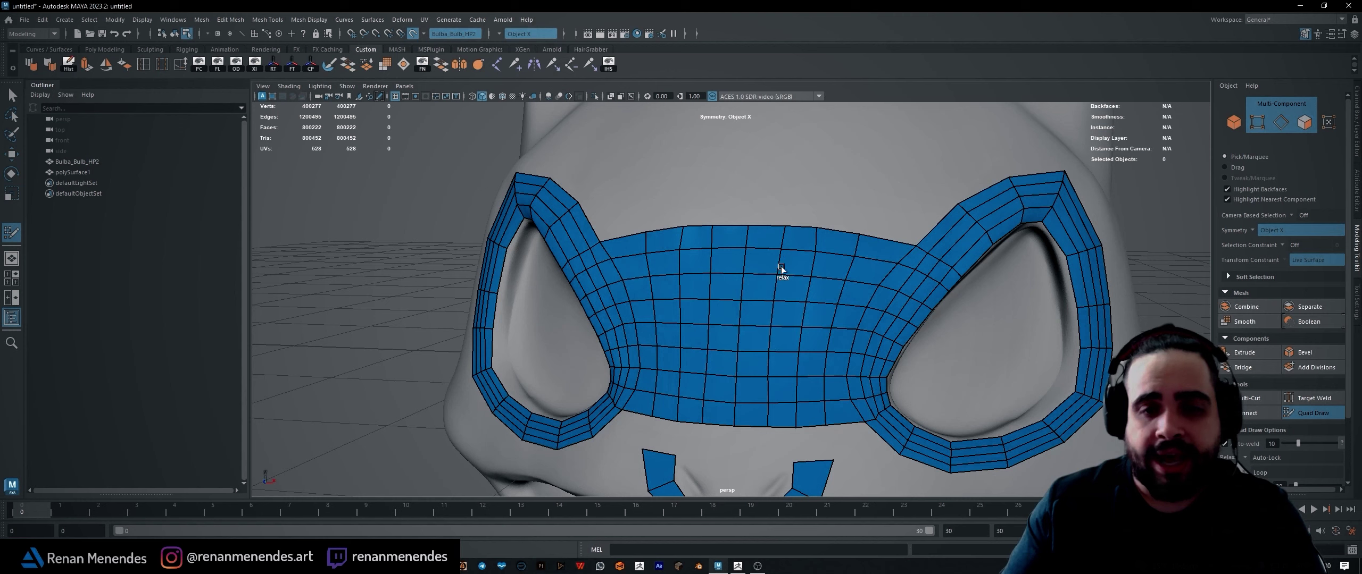
left_click_drag(757, 259, 889, 317, "shift")
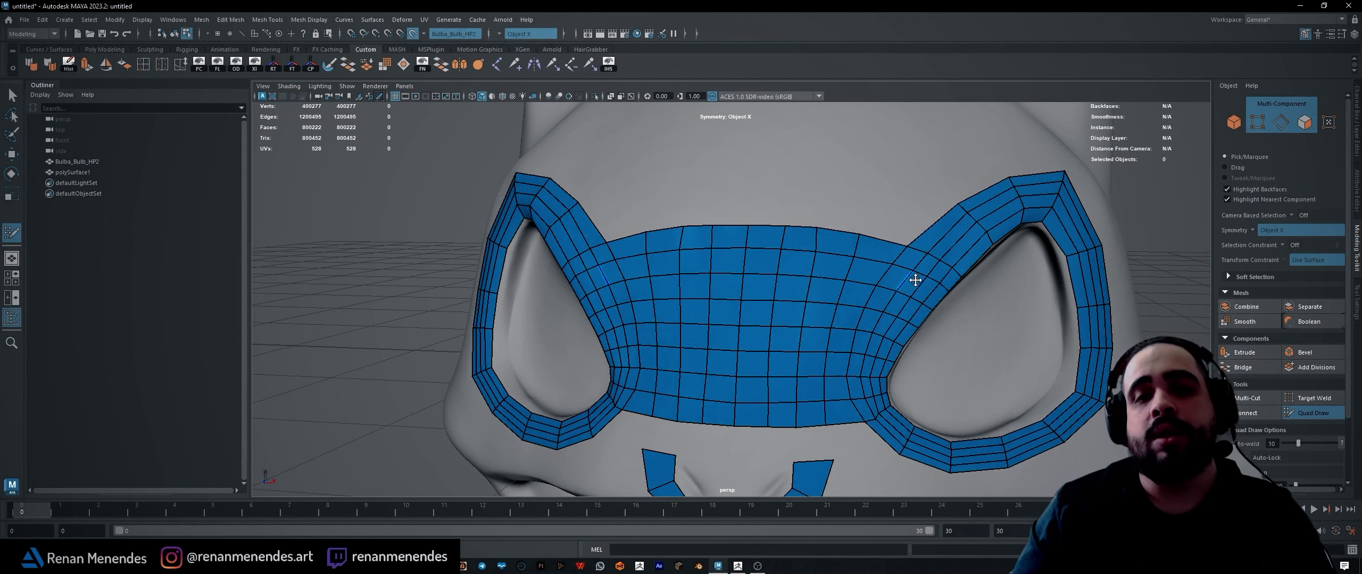
Delete the added vertical and horizontal edge loops from the forehead patch, leaving coarse quads on each side of the centre line
left_click_drag(911, 282, 899, 281, "alt")
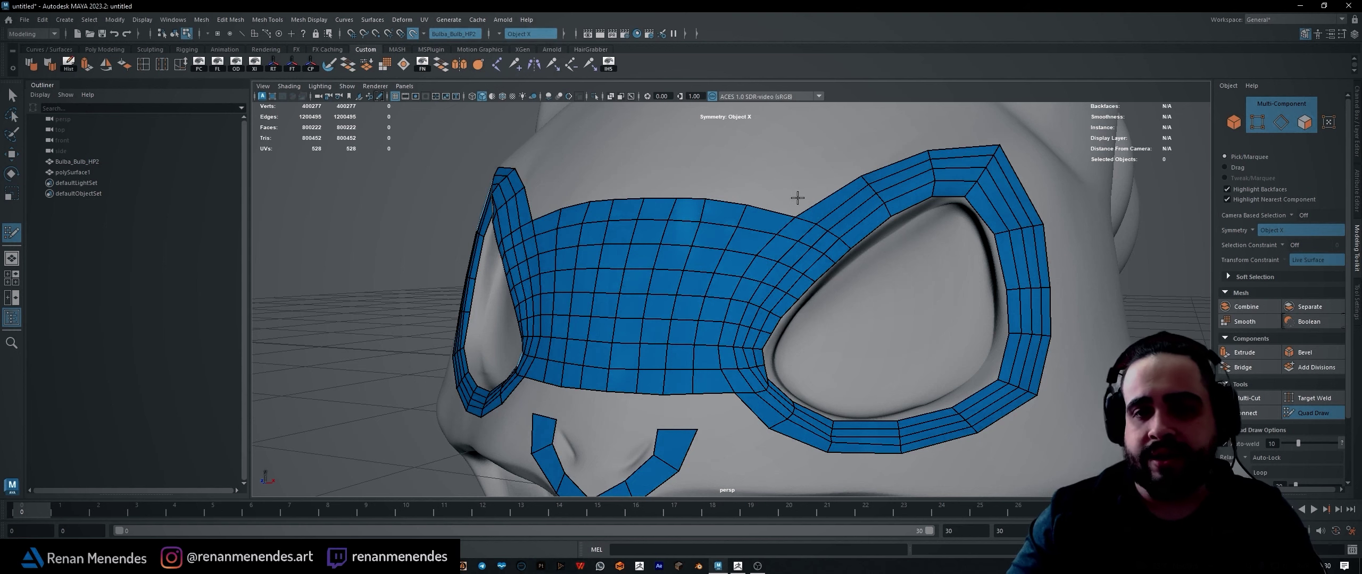
left_click_drag(839, 179, 801, 194, "alt")
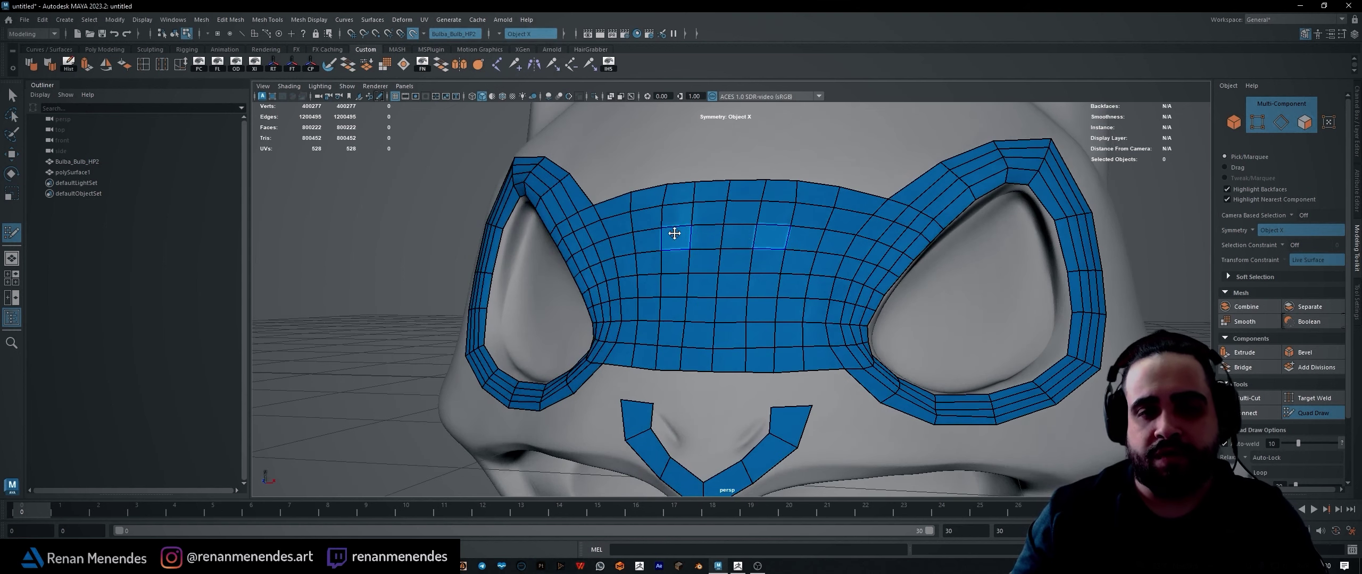
left_click(796, 190, "ctrl+shift")
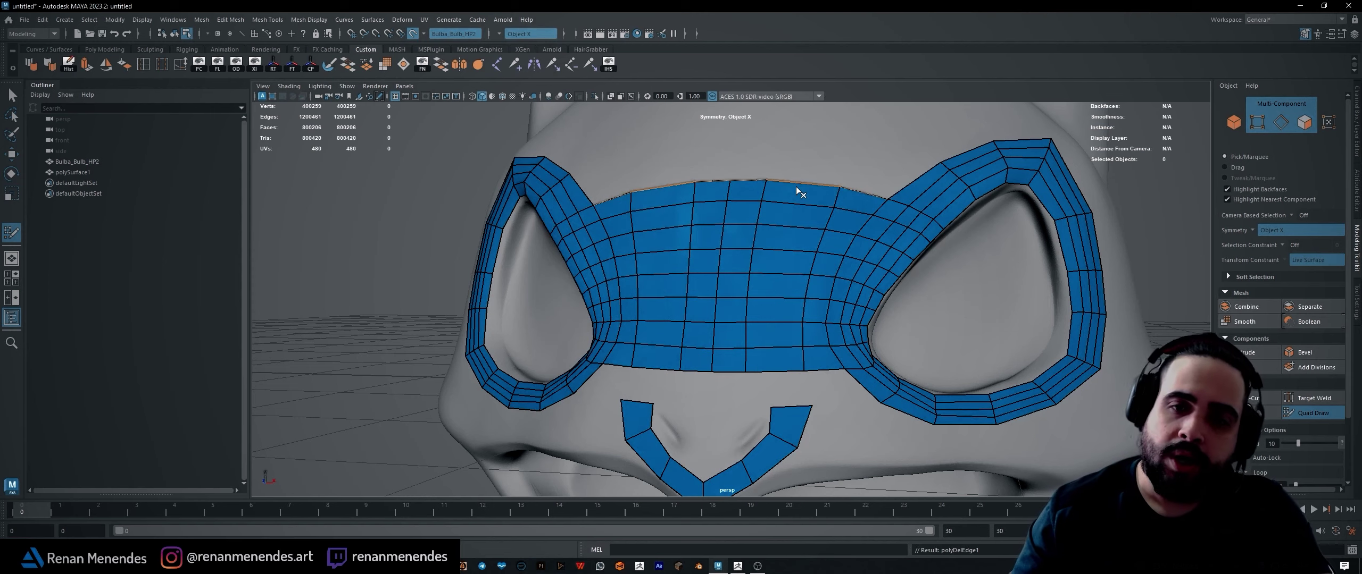
left_click(764, 207, "ctrl+shift")
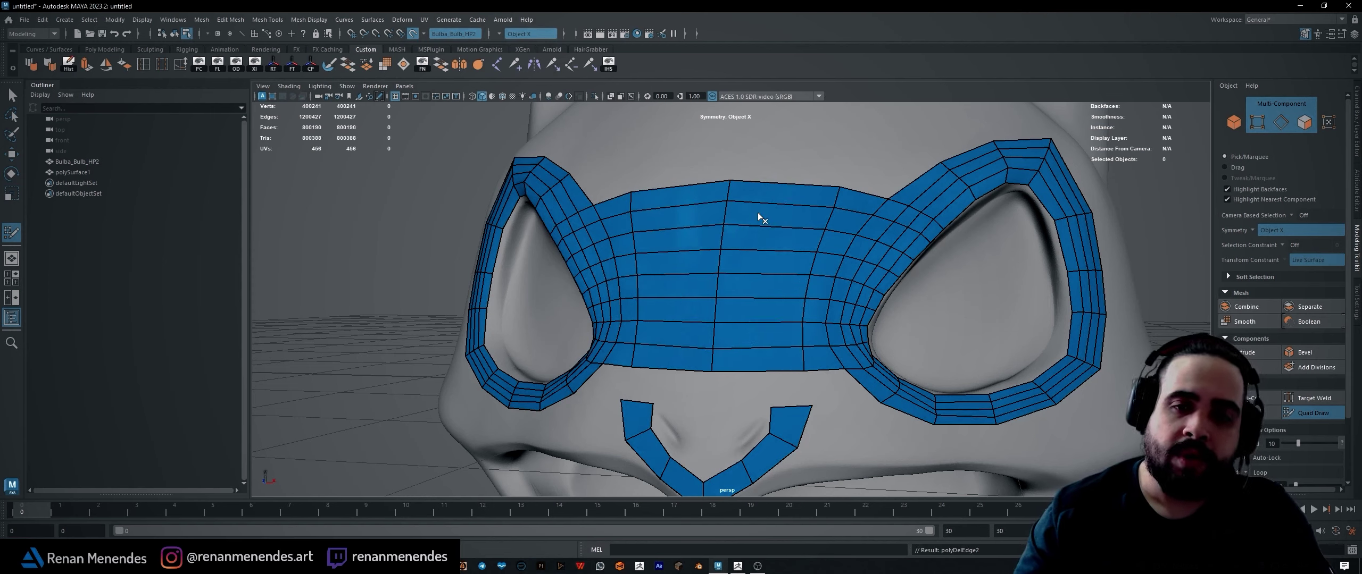
left_click(753, 226, "ctrl+shift")
left_click(774, 274, "ctrl+shift")
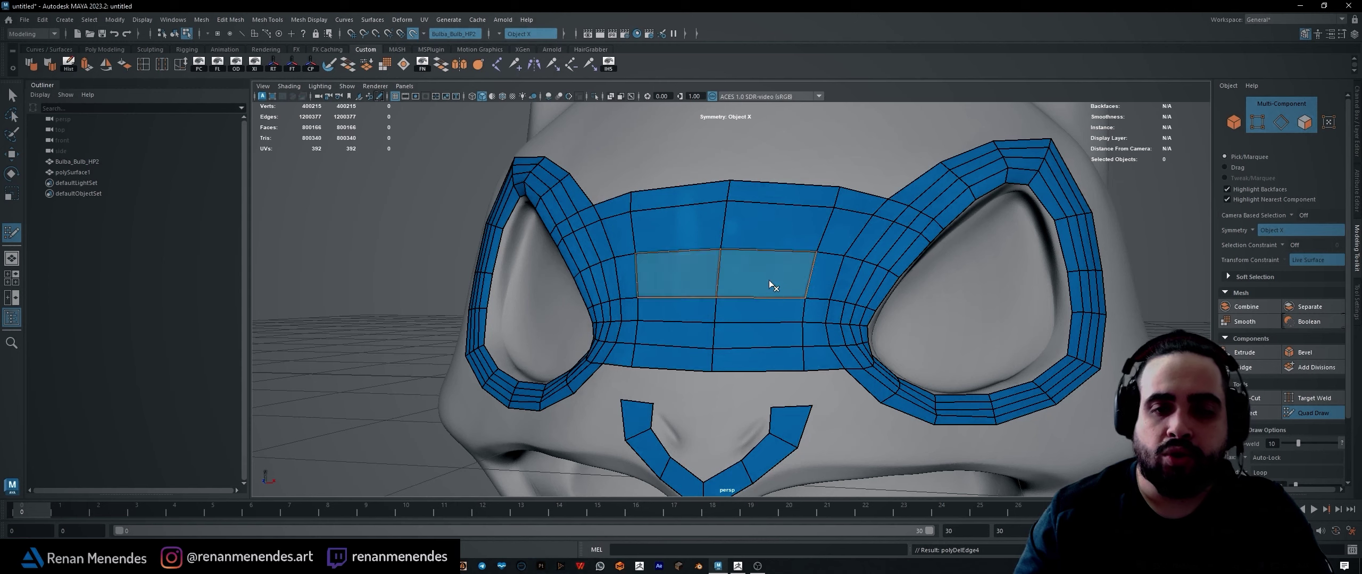
left_click(766, 318, "ctrl+shift")
Delete the concentric edge loops around both eyes and the extra horizontal loop in the forehead patch's upper row
left_click(867, 234, "ctrl+shift")
left_click(882, 239, "ctrl+shift")
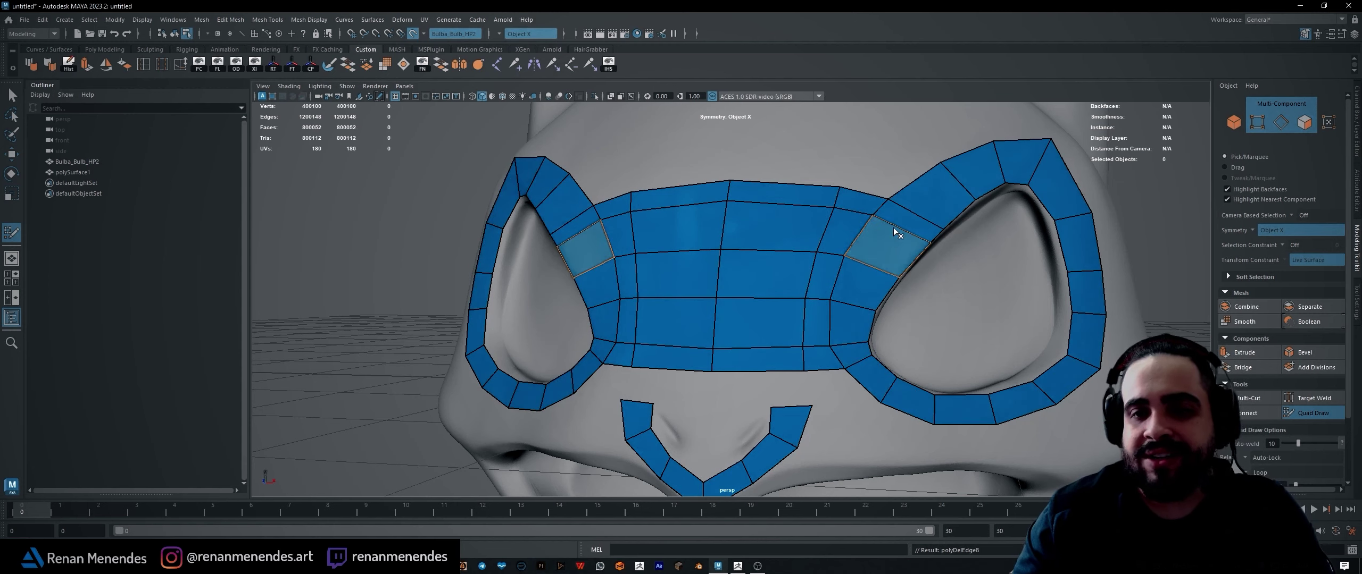
left_click(896, 226, "ctrl+shift")
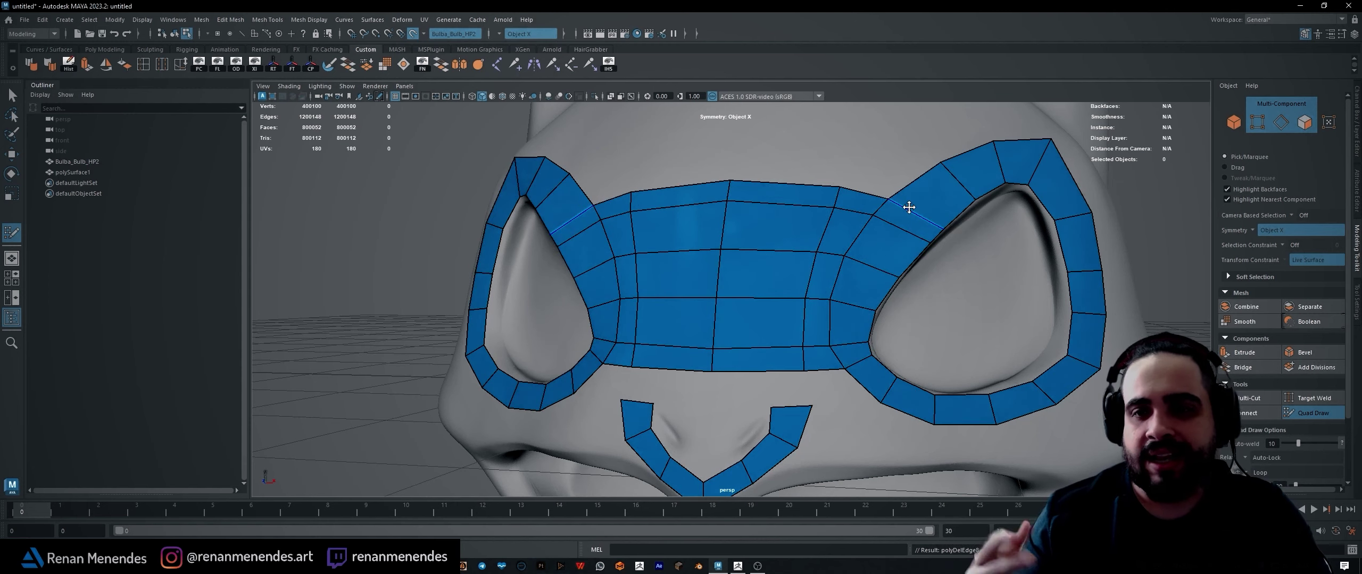
left_click(796, 207, "ctrl+shift")
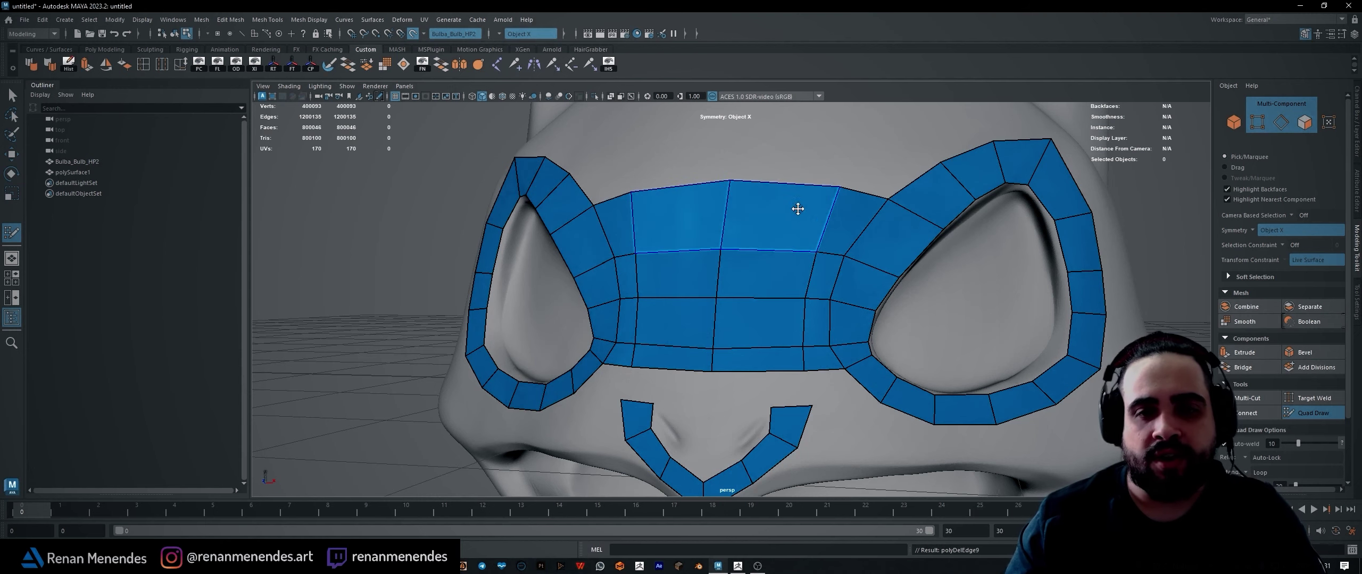
Relax the coarse forehead patch until its rows and columns are evenly spaced between the eye loops
mouse_move(796, 207)
left_mouse_down("alt")
mouse_move(802, 226)
mouse_move(787, 229)
left_mouse_up("alt")
mouse_move(617, 237)
left_mouse_down("shift")
mouse_move(669, 313)
mouse_move(697, 274)
left_mouse_up("shift")
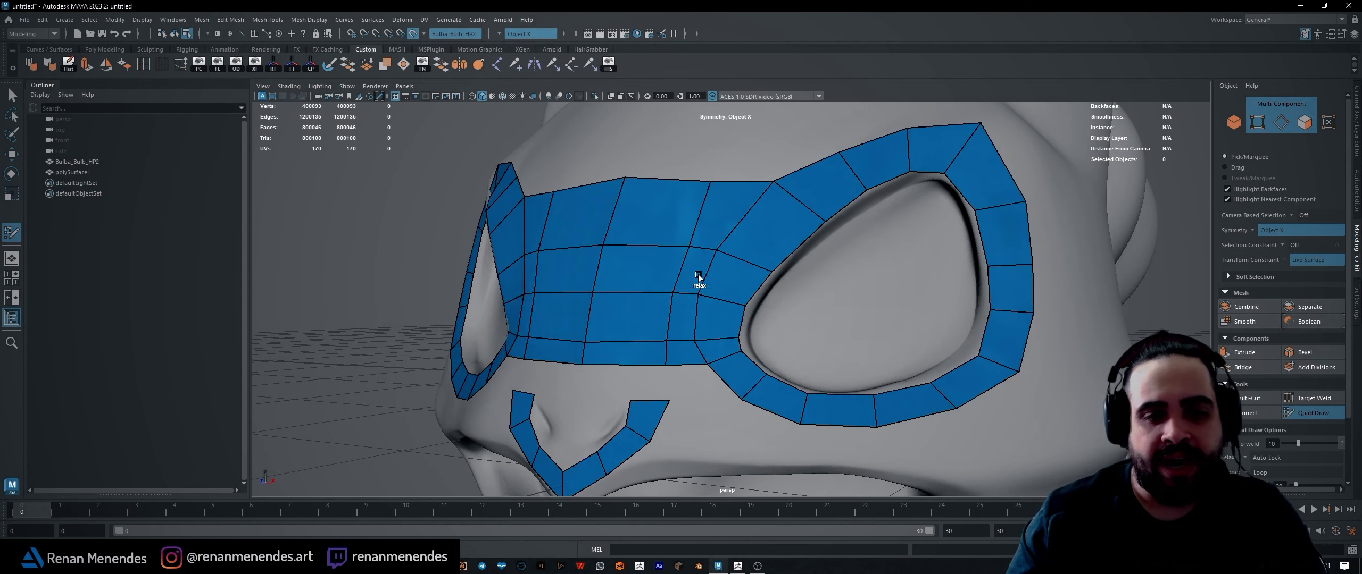
mouse_move(653, 307)
left_mouse_down("shift")
mouse_move(592, 304)
mouse_move(647, 344)
left_mouse_up("shift")
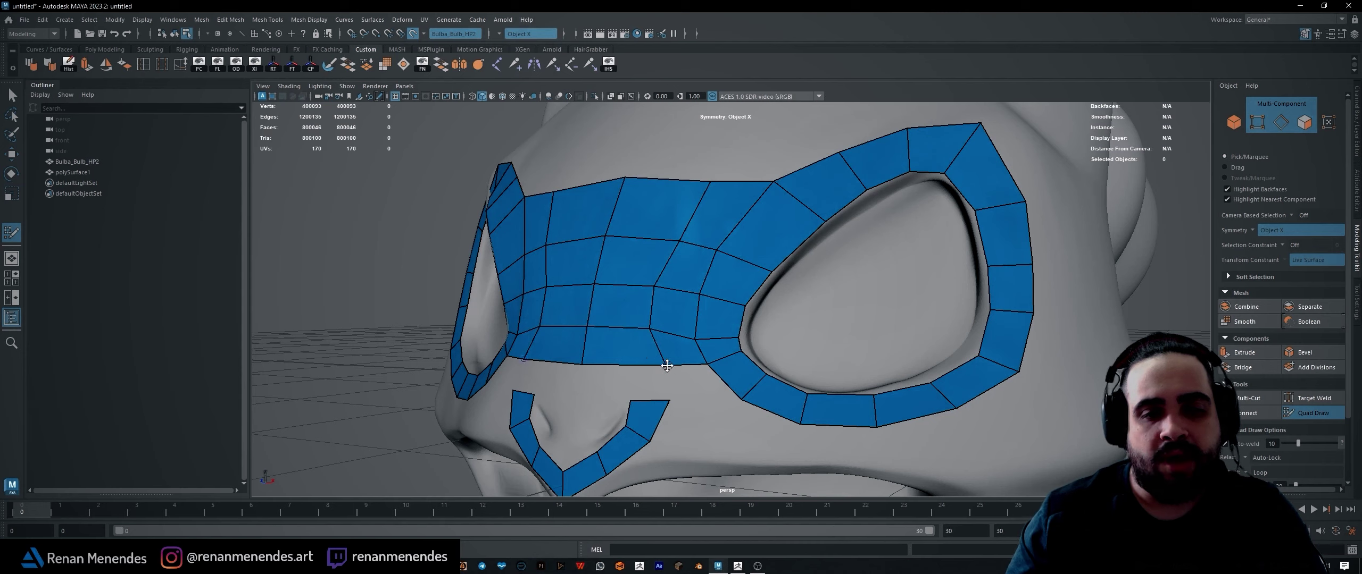
mouse_move(596, 213)
left_mouse_down("shift")
mouse_move(665, 207)
mouse_move(632, 217)
left_mouse_up("shift")
left_click_drag(698, 304, 692, 295, "shift")
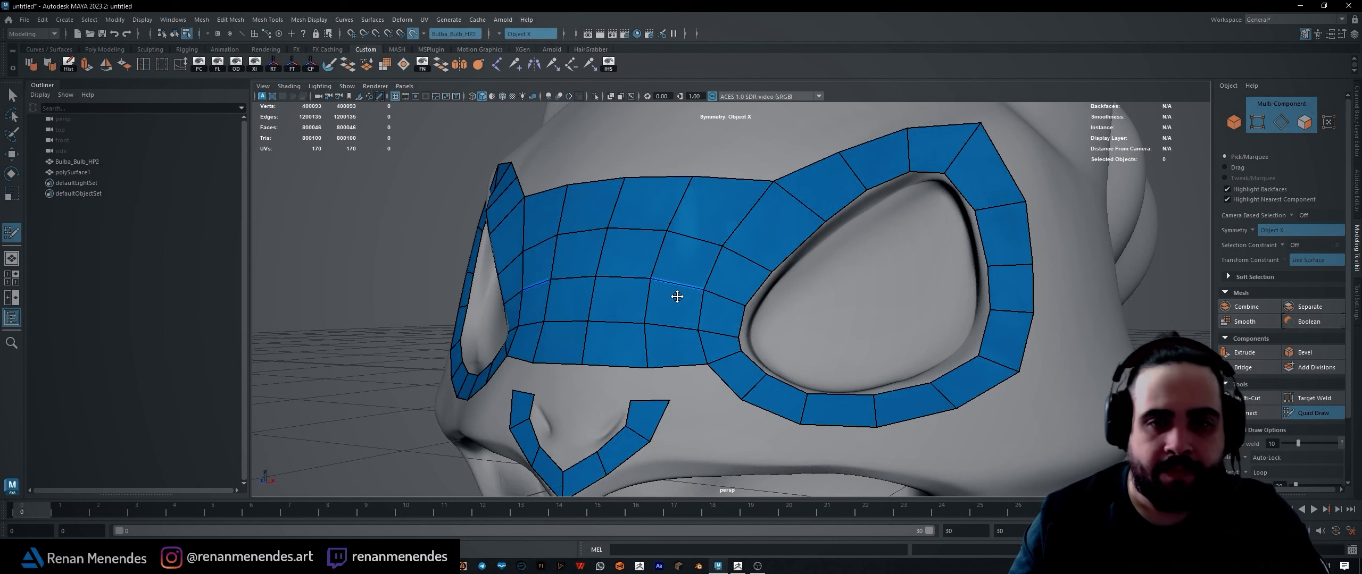
Delete the mirrored quads joining the forehead patch's upper row to the eye loops, and refill both gaps
left_click_drag(674, 294, 816, 217, "alt")
left_click(816, 217, "ctrl+shift")
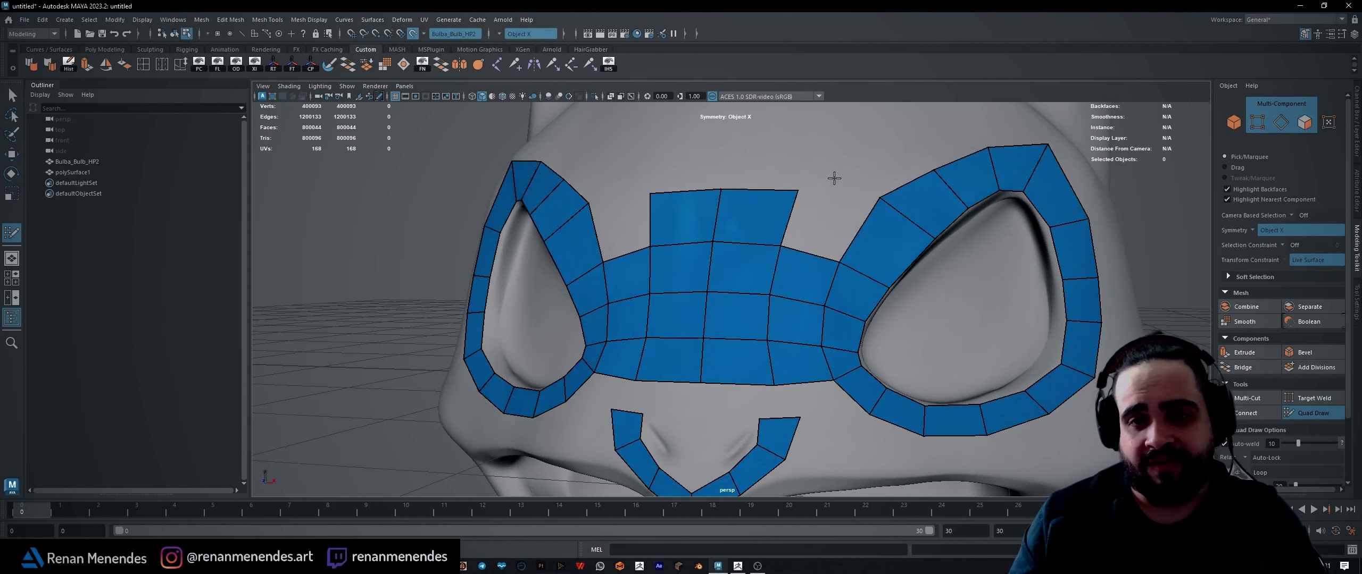
left_click(828, 224, "shift")
right_click_drag(852, 267, 814, 218, "alt")
left_click_drag(813, 219, 744, 195, "alt")
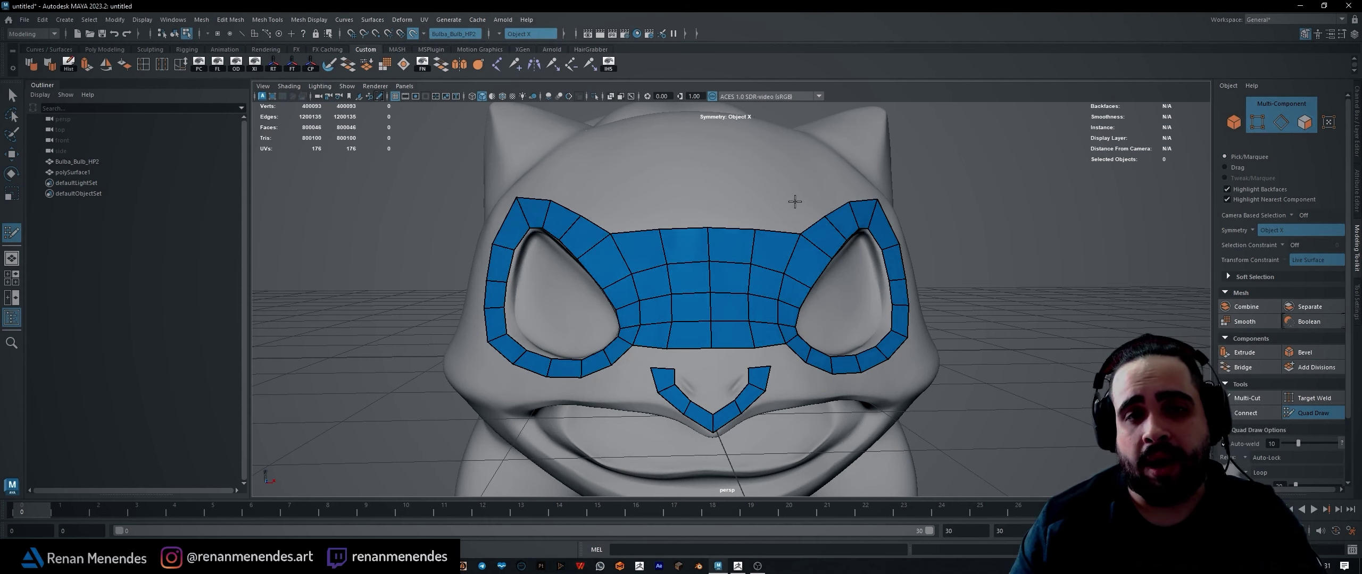
left_click_drag(790, 200, 756, 197, "alt")
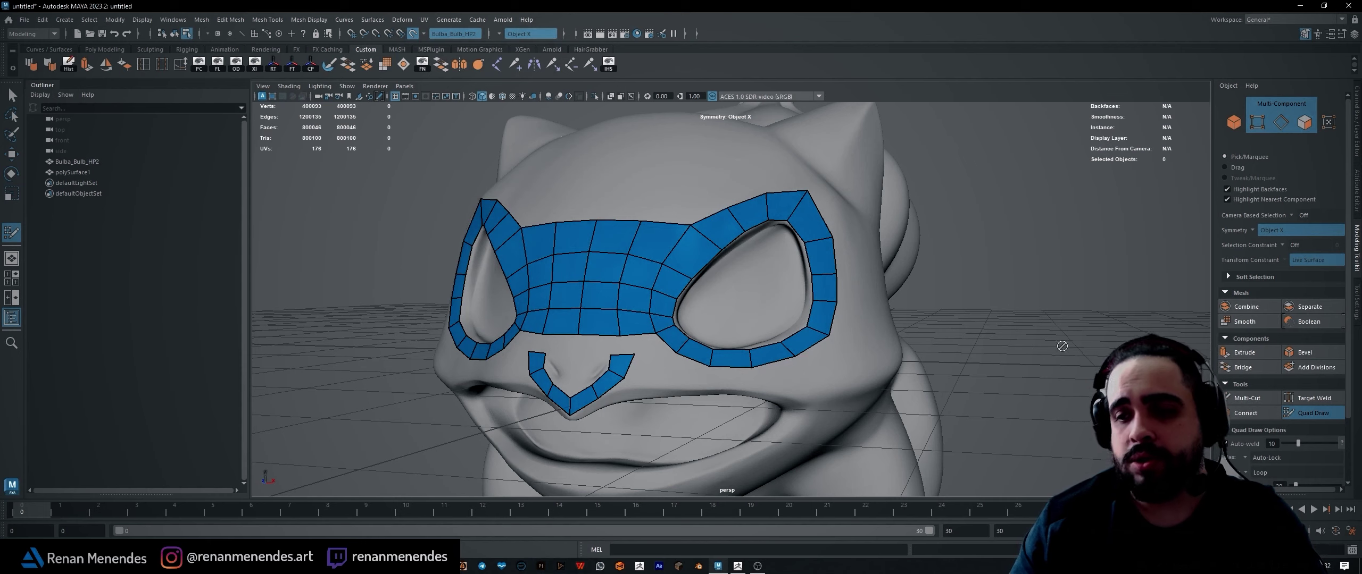
Leave Quad Draw, select the retopology mesh polySurface1 and turn off the live surface
key("q")
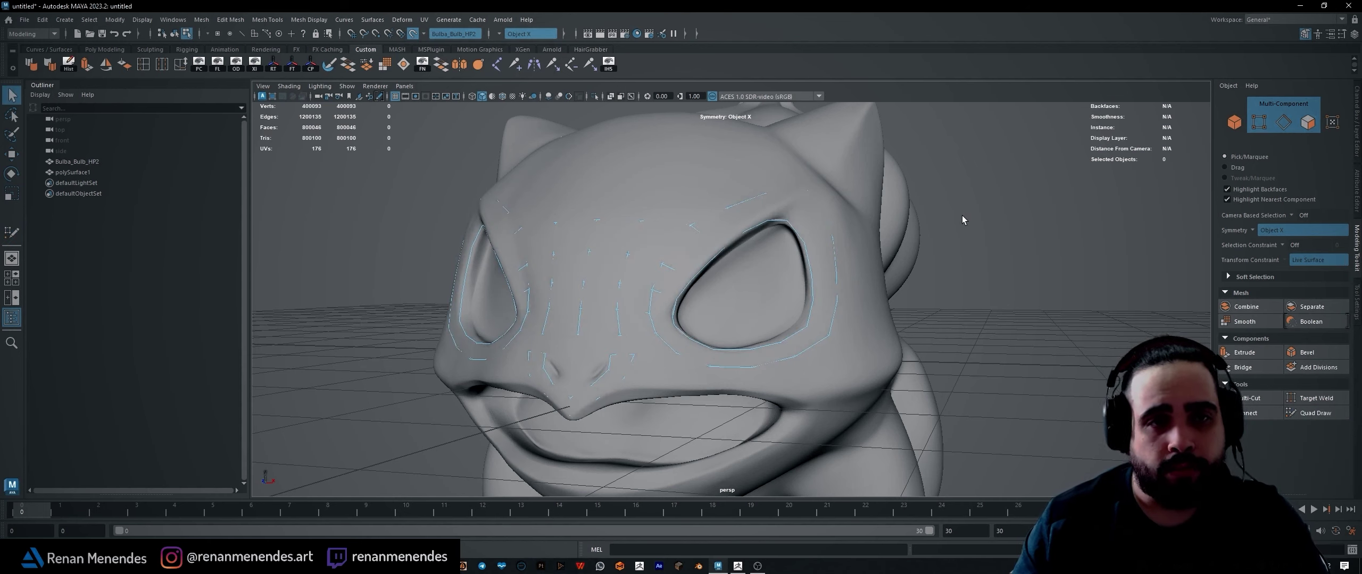
left_click(72, 172)
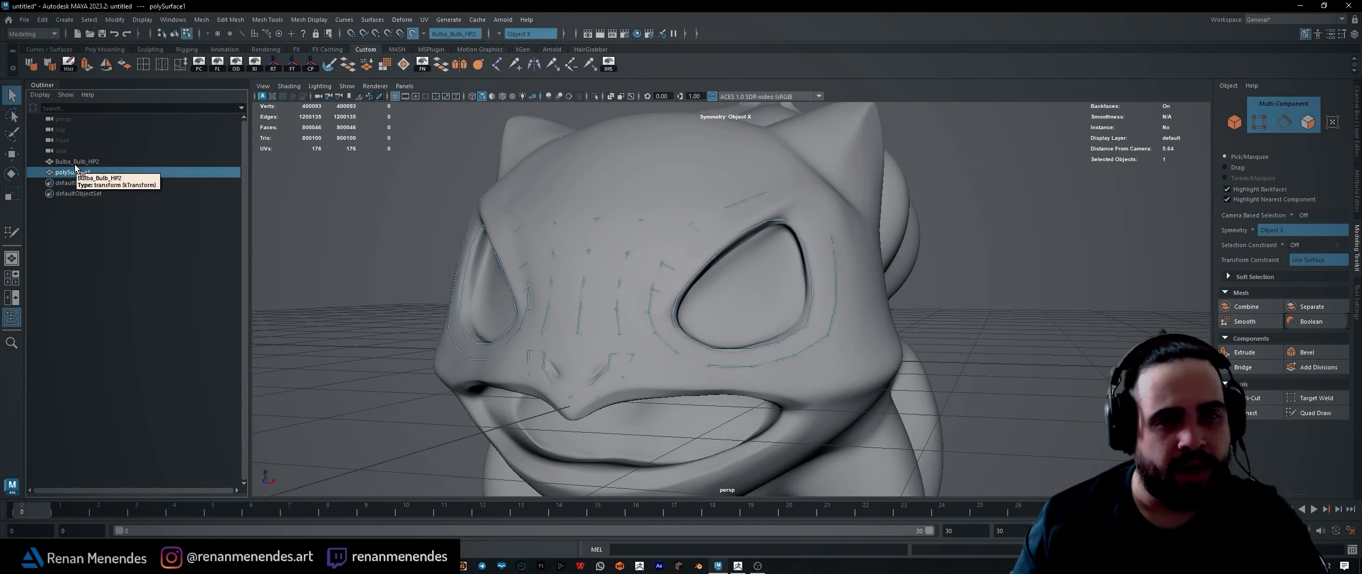
left_click(413, 33)
key("w")
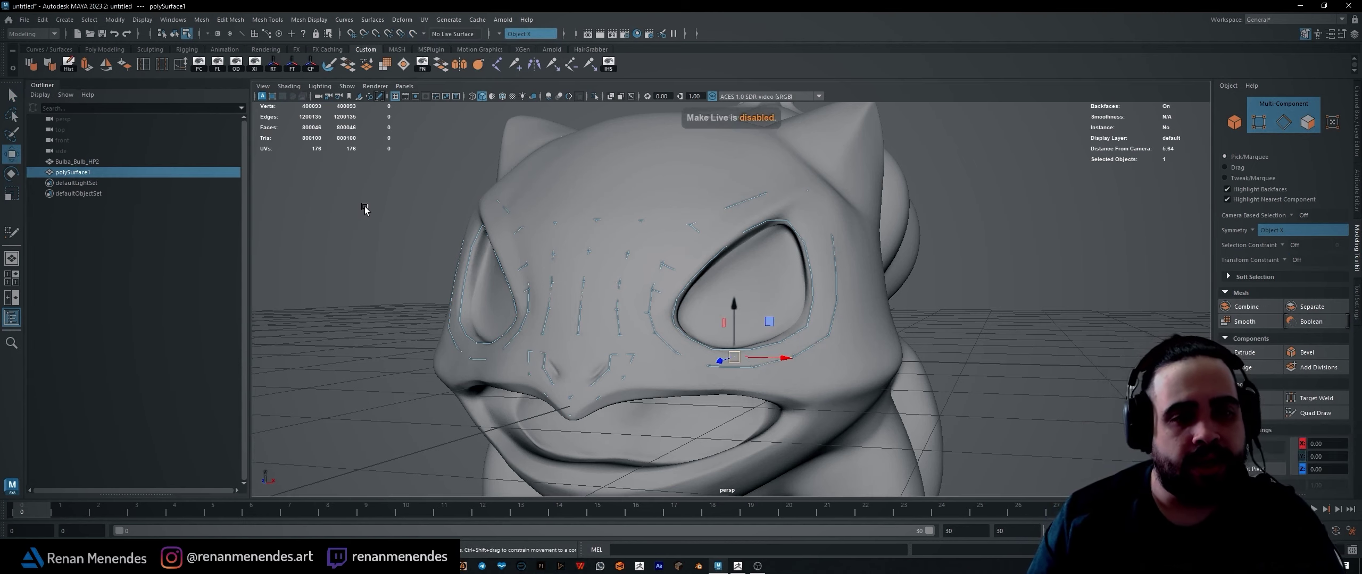
left_click(558, 140)
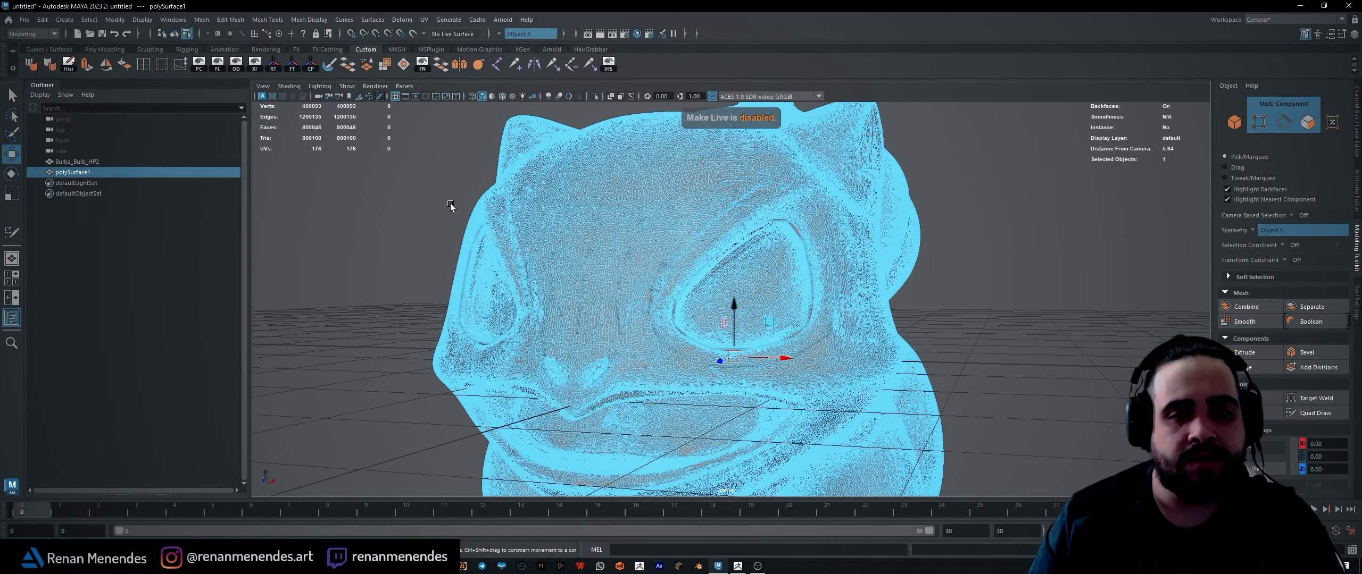
mouse_move(453, 207)
left_mouse_down("alt")
mouse_move(555, 228)
mouse_move(523, 228)
left_mouse_up("alt")
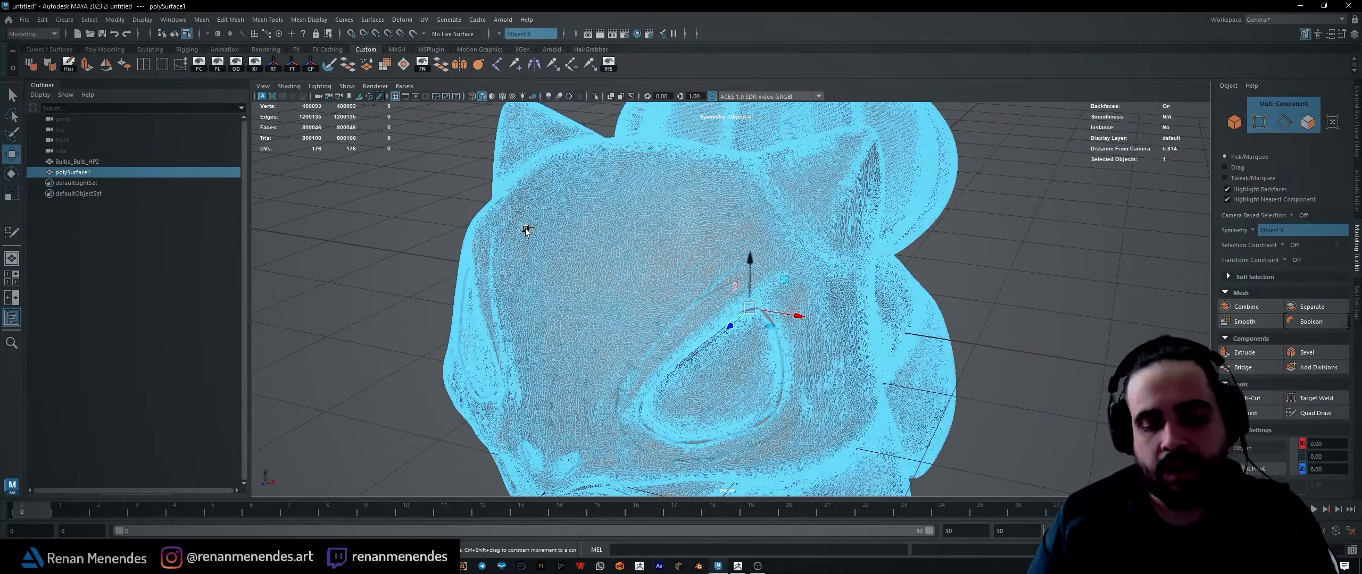
key("ctrl+h")
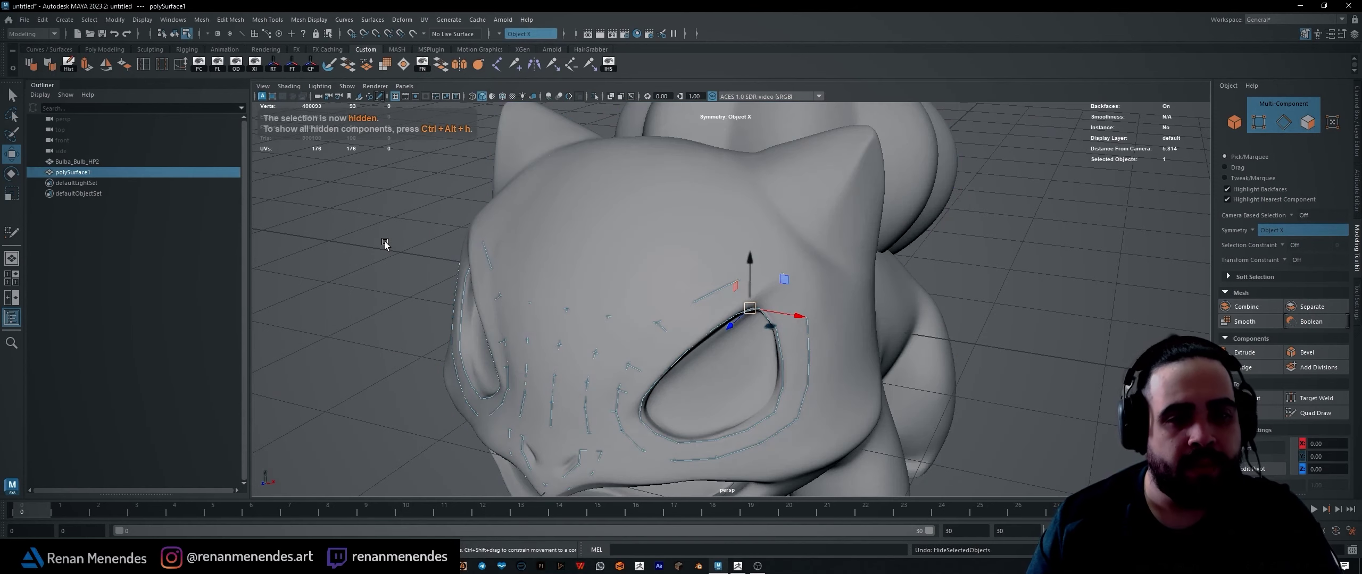
Switch to object mode and hide the high-poly creature to isolate the retopology mesh
right_click_drag(395, 229, 414, 221)
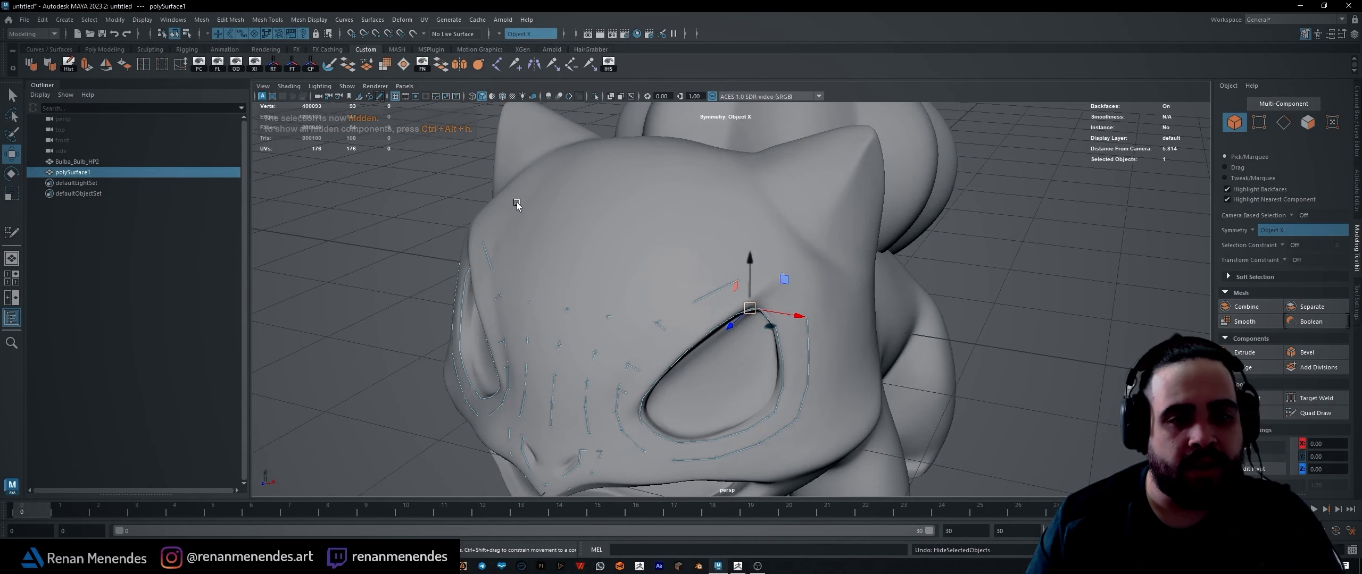
left_click(534, 202)
key("ctrl+h")
left_click_drag(536, 200, 691, 277, "alt")
left_click(708, 278)
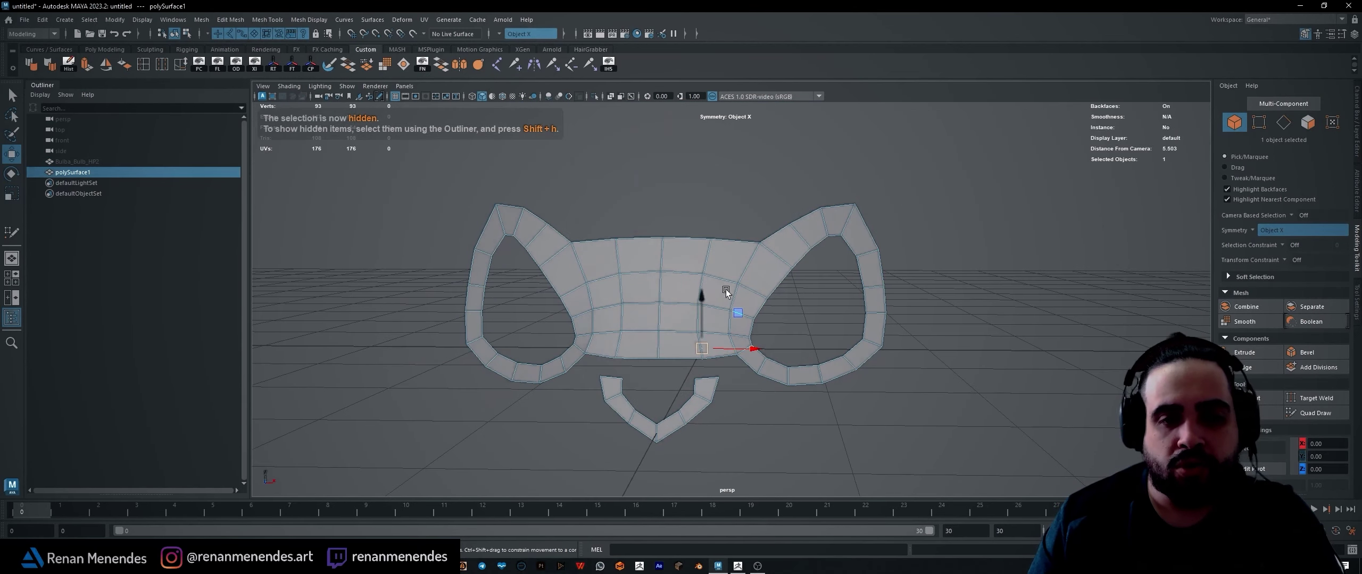
middle_click_drag(757, 262, 746, 241, "alt")
left_click_drag(747, 240, 617, 282, "alt")
scroll(772, 271, "up", 3)
scroll(773, 272, "down", 3)
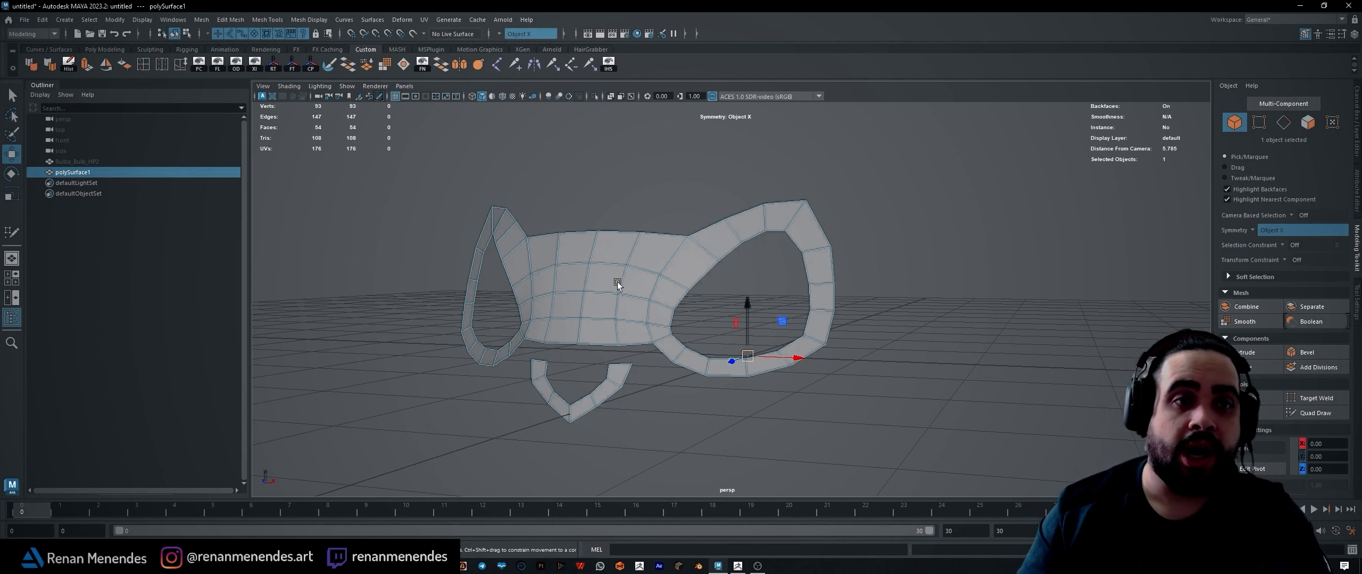
left_click_drag(672, 226, 702, 286, "alt")
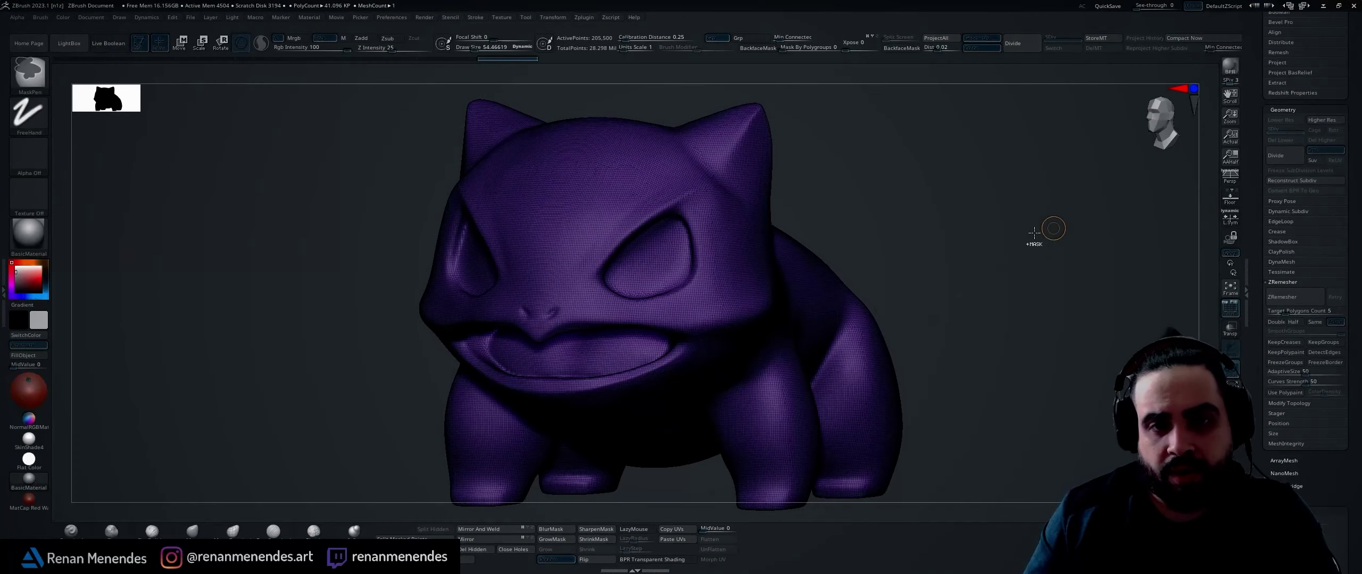
Switch to ZBrush and examine the low-subdivision creature's face topology around the eyes and mouth with PolyFrame on
key("shift+f")
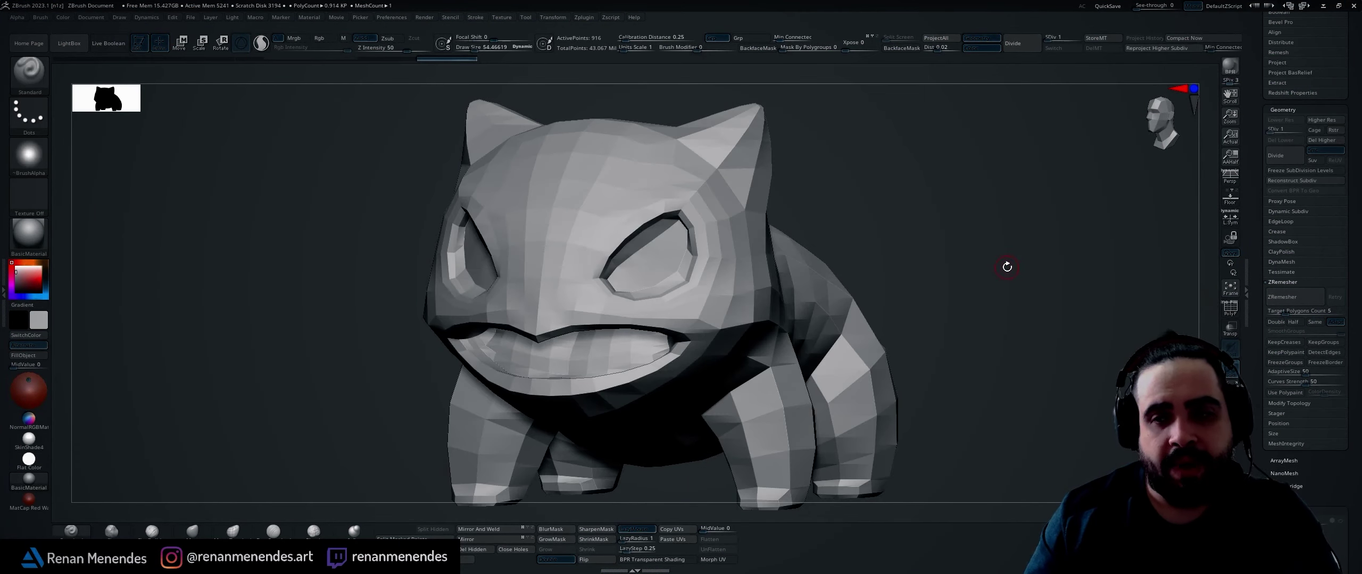
key("shift+f")
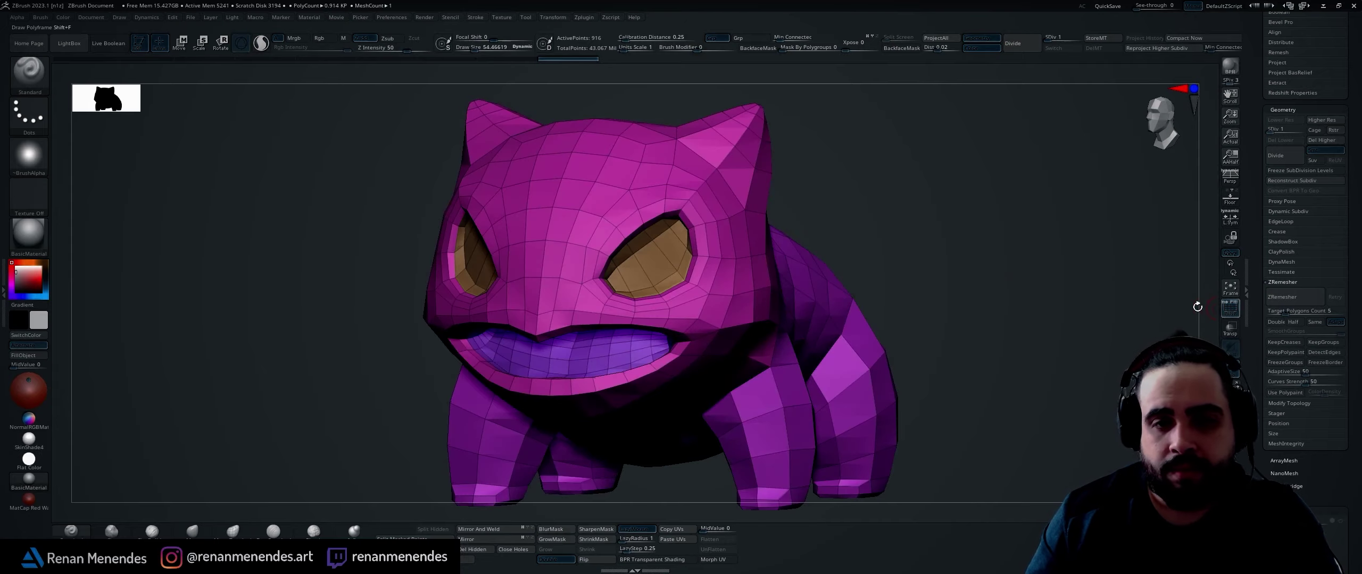
mouse_move(1000, 264)
left_mouse_down()
mouse_move(951, 243)
mouse_move(912, 257)
mouse_move(983, 276)
left_mouse_up()
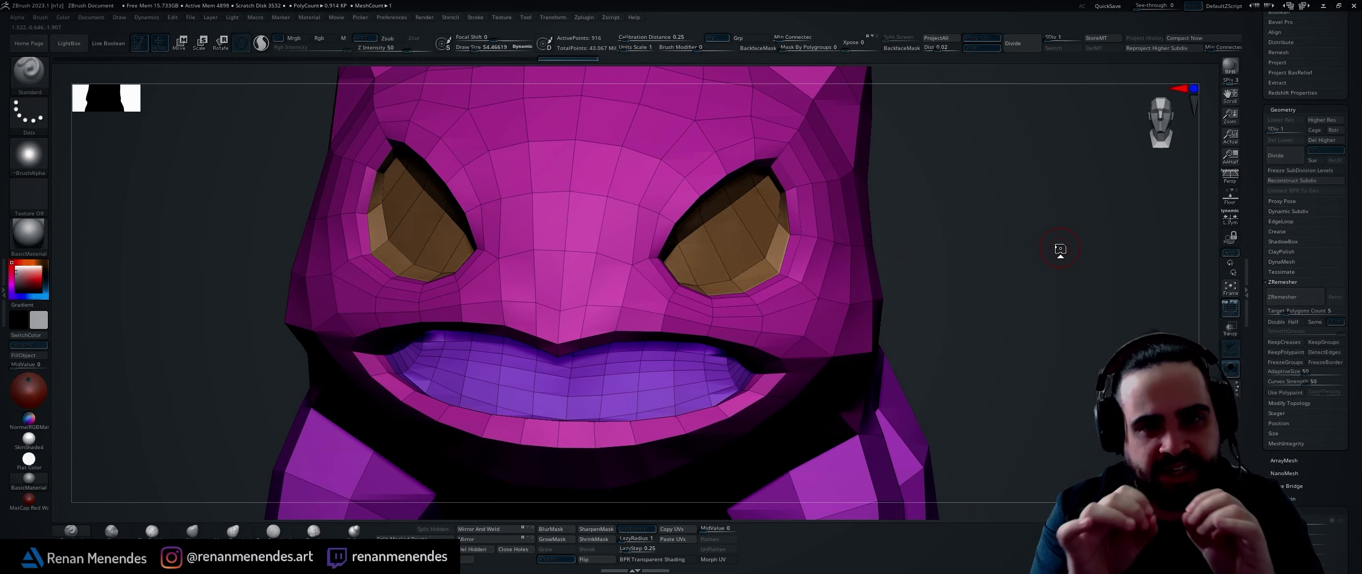
left_click_drag(1060, 247, 963, 213)
Raise the creature's subdivision level step by step with PolyFrame on to compare the smoothed form
key("d")
key("d")
key("d")
key("d")
left_click_drag(1080, 234, 1111, 259)
key("d")
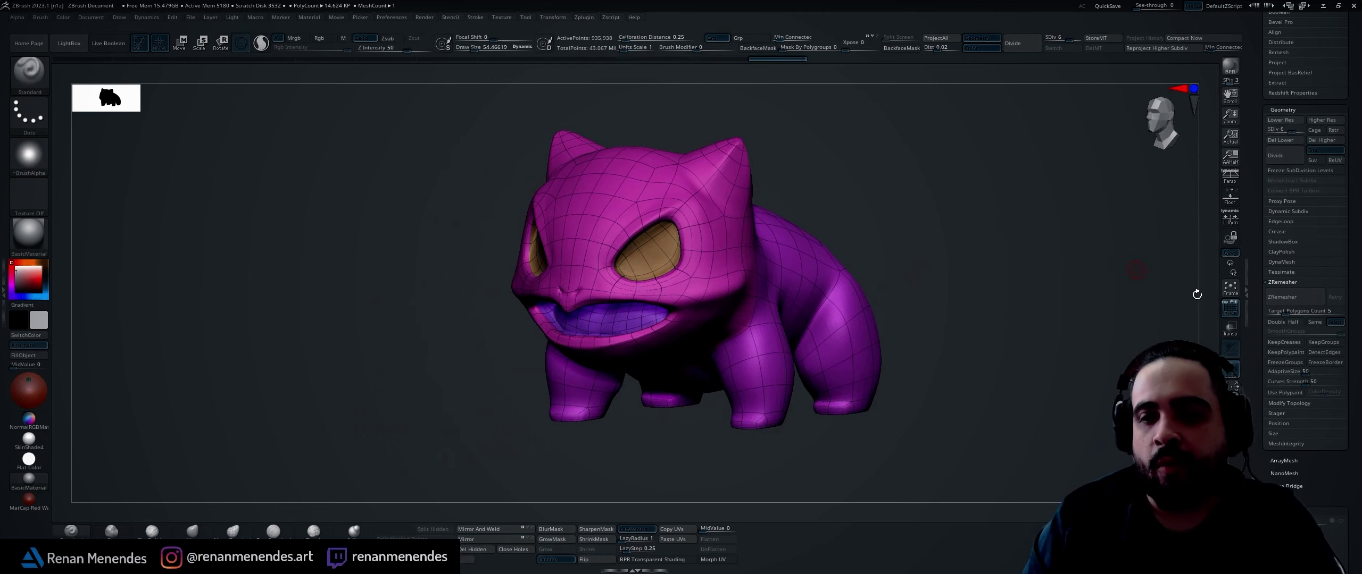
Examine the sculpt's head at subdivision level 8 with PolyFrame off, and return to Maya
left_click_drag(1000, 237, 1040, 240)
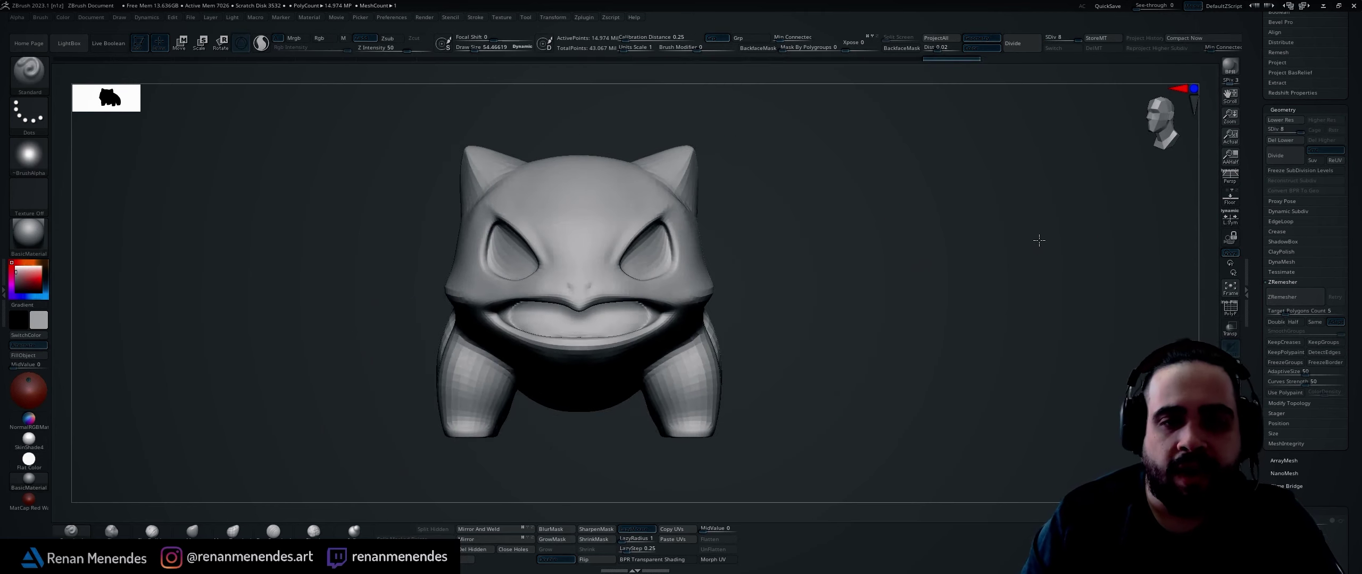
mouse_move(853, 248)
left_mouse_down("alt")
mouse_move(969, 276)
mouse_move(1056, 265)
mouse_move(1043, 244)
left_mouse_up("alt")
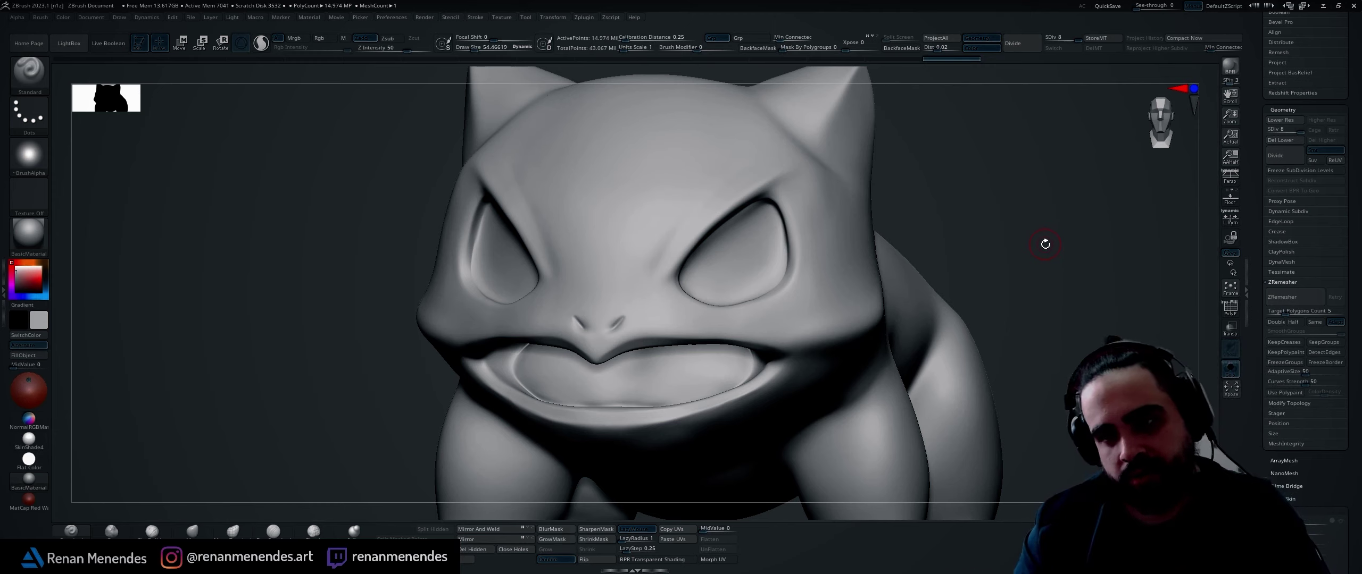
key("alt+Tab")
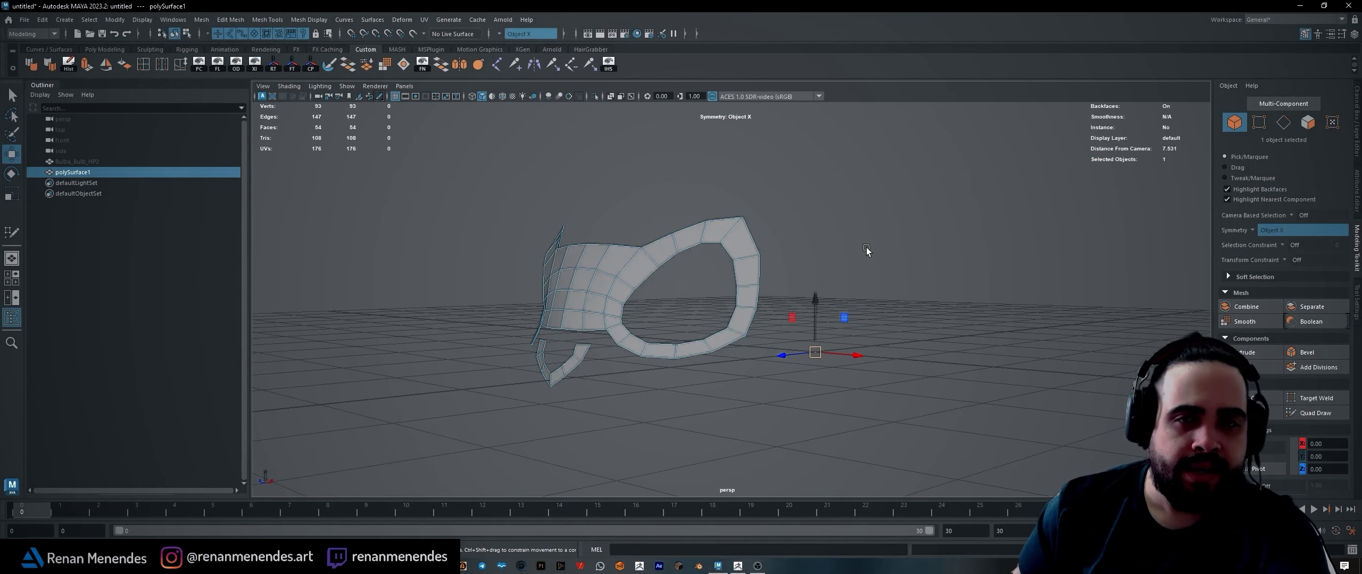